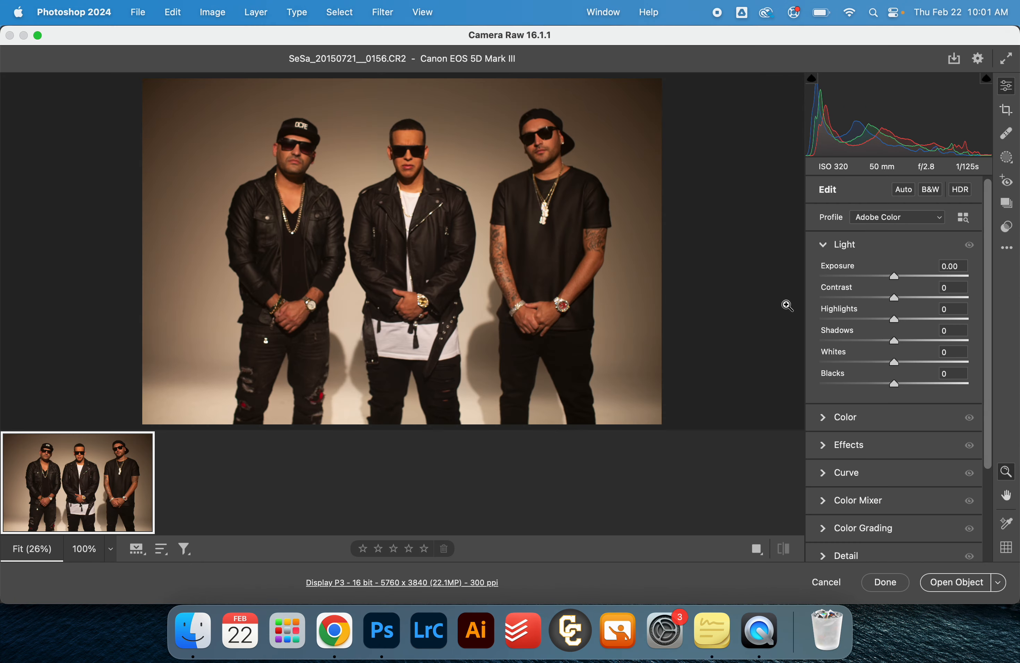
mouse_move(895, 277)
left_mouse_down()
mouse_move(906, 277)
mouse_move(900, 298)
left_mouse_up()
left_click_drag(883, 339, 849, 340)
mouse_move(901, 383)
left_mouse_down()
mouse_move(879, 385)
mouse_move(913, 364)
left_mouse_up()
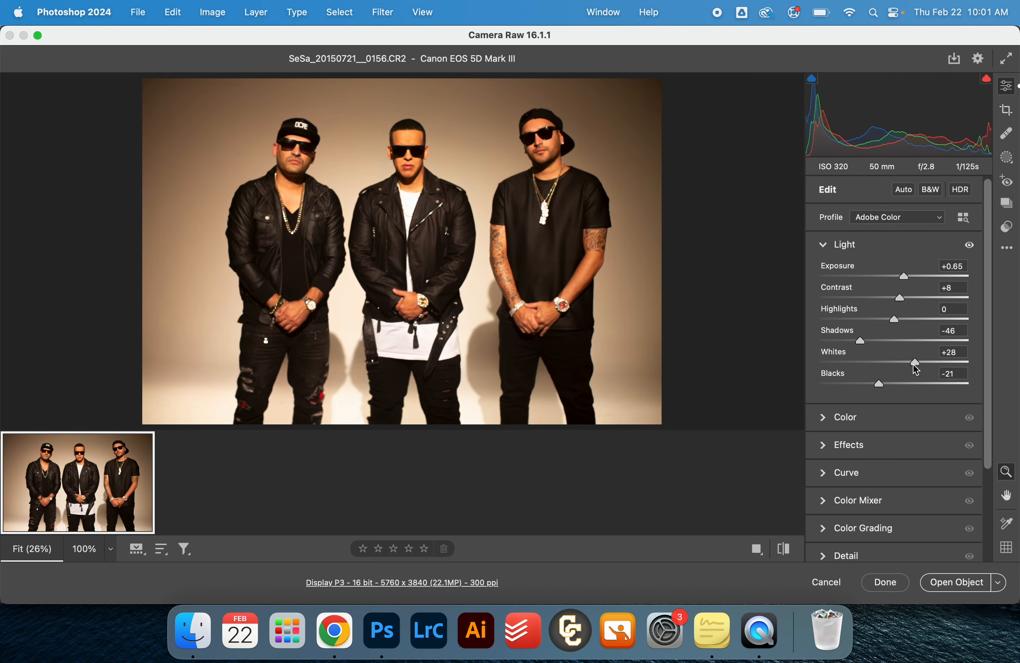
left_click_drag(532, 200, 505, 150)
left_click(826, 583)
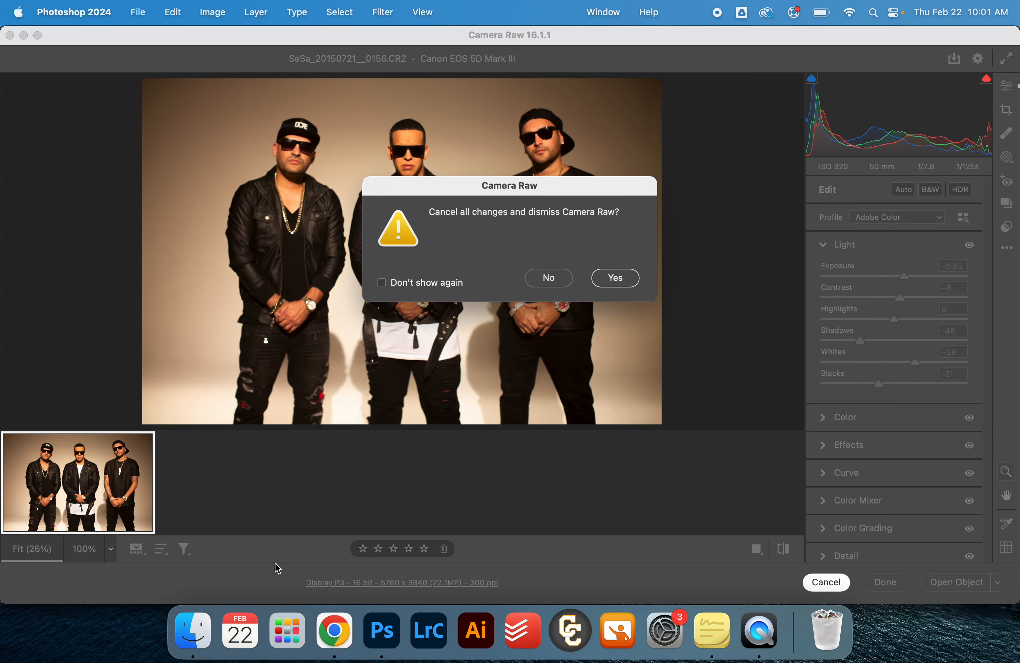
left_click(610, 283)
Switch to Finder and open the raw photo SeSa_20150721__0001.CR2 from the 2015 folder in Photoshop's Camera Raw.
left_click(192, 639)
key("Up")
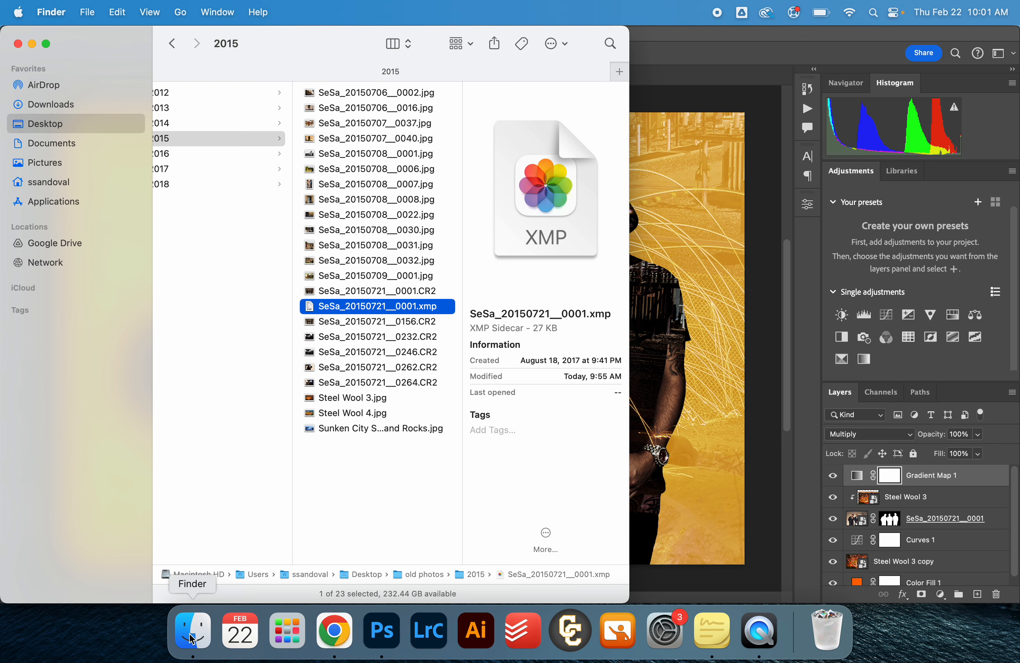
key("Up")
key("space")
key("space")
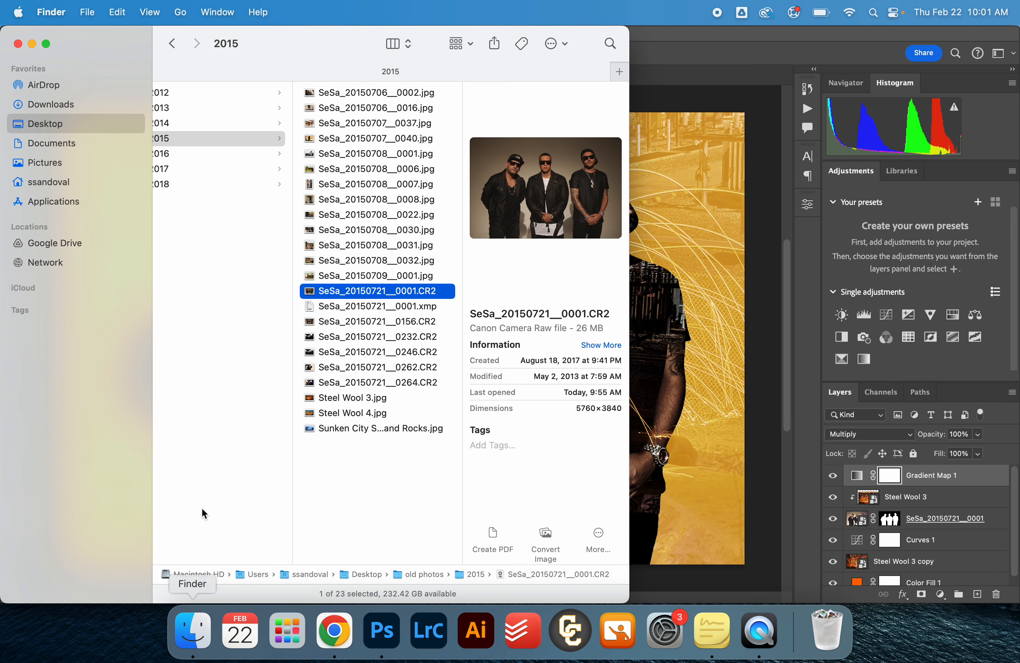
left_click_drag(345, 296, 393, 625)
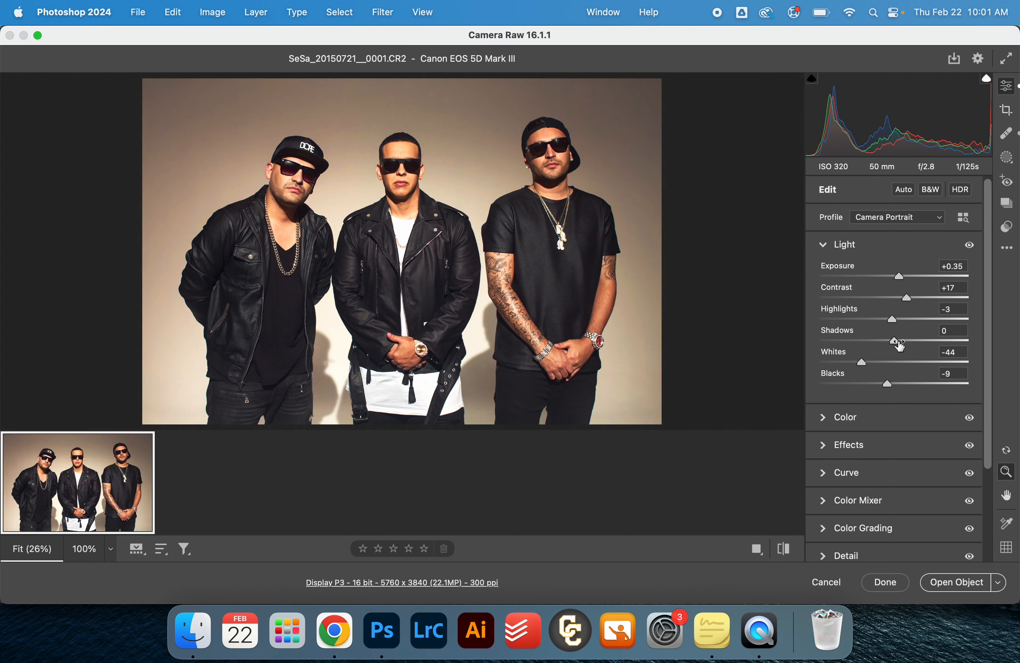
Review the photo's Color, Effects and Curve settings in Camera Raw and open it as a smart object.
left_click(829, 418)
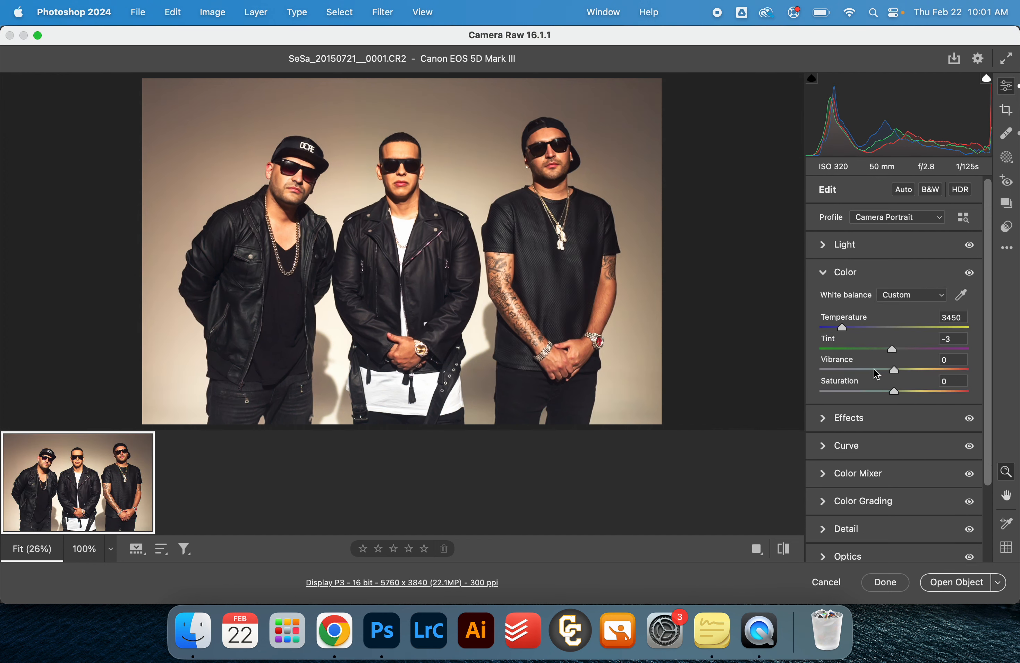
left_click(822, 419)
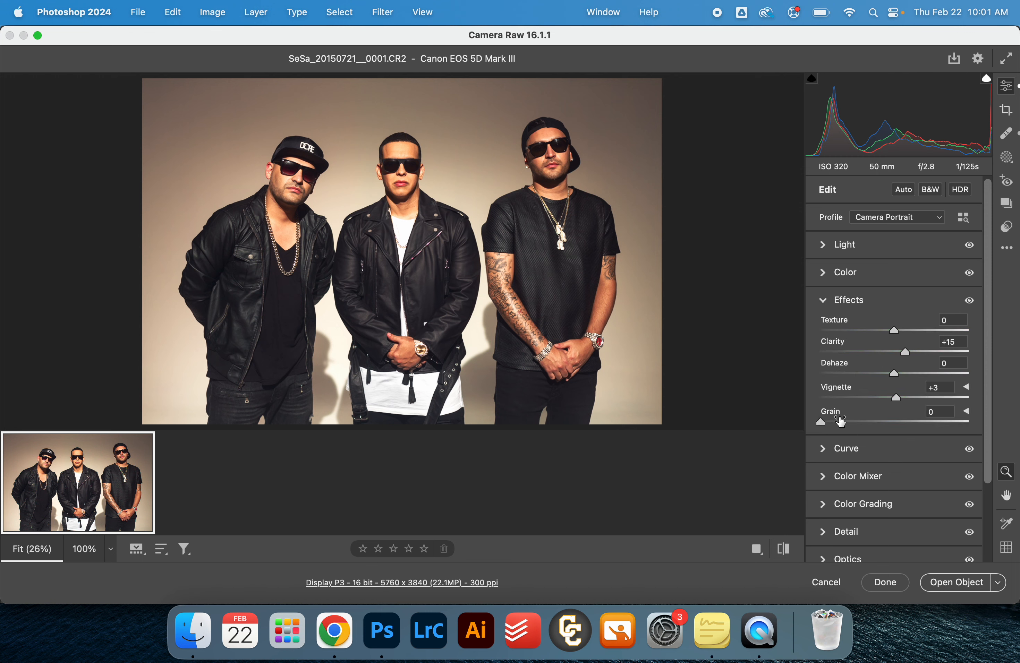
left_click(823, 450)
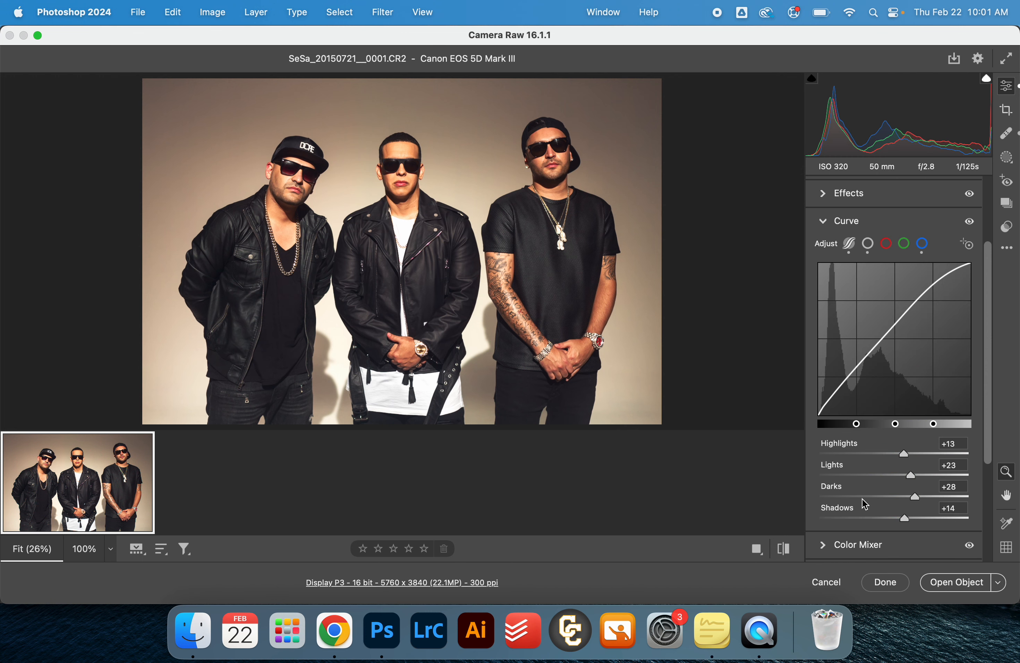
left_click(941, 583)
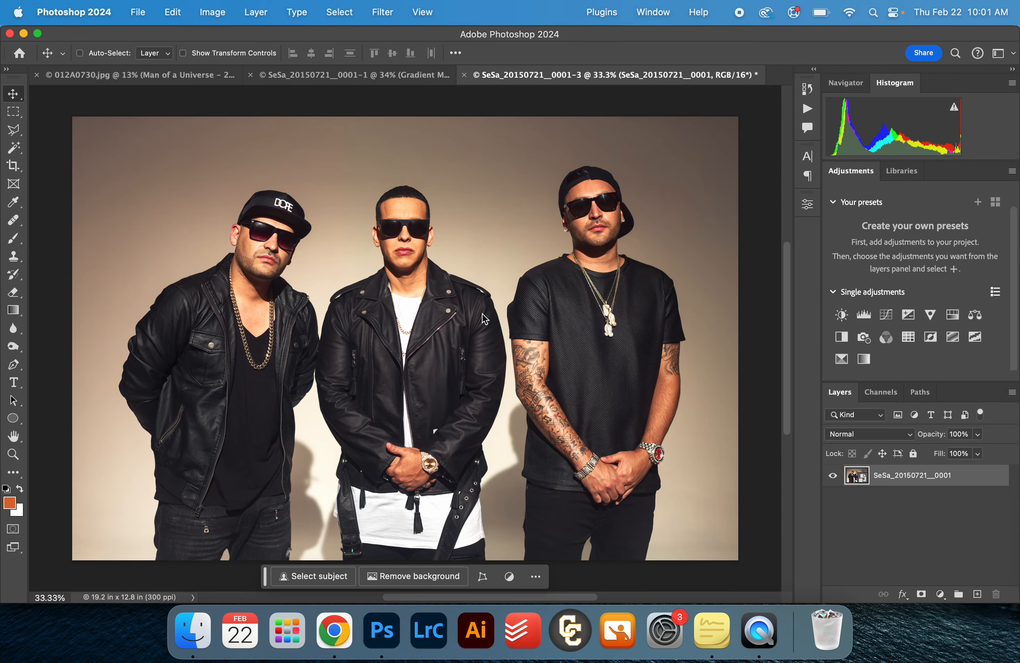
Reopen the smart object's Camera Raw settings for a look and accept them unchanged.
scroll(482, 315, "up", 4)
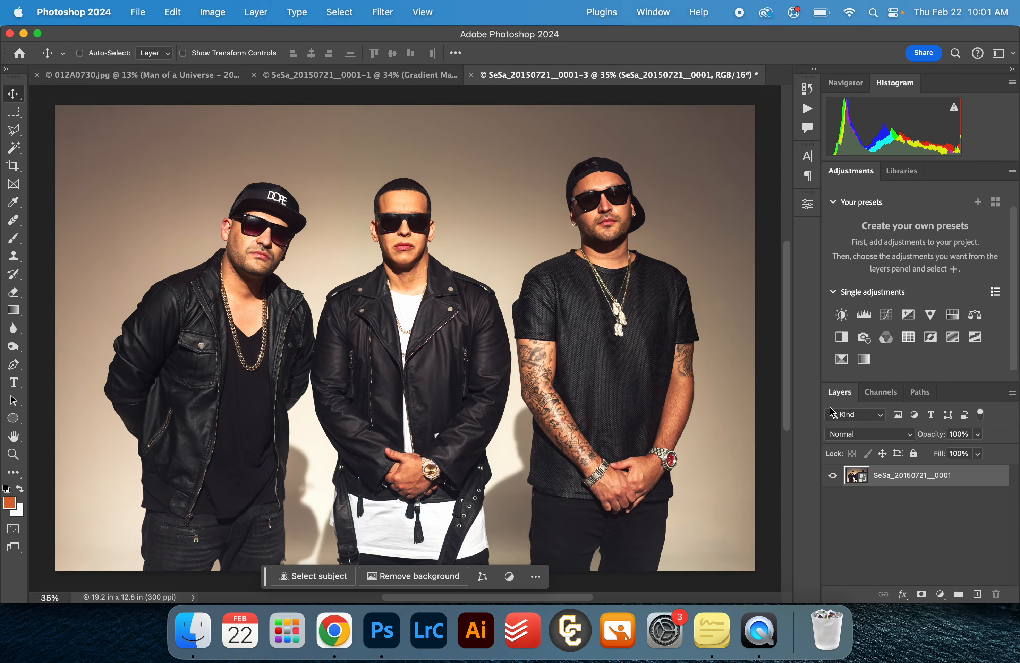
double_click(864, 479)
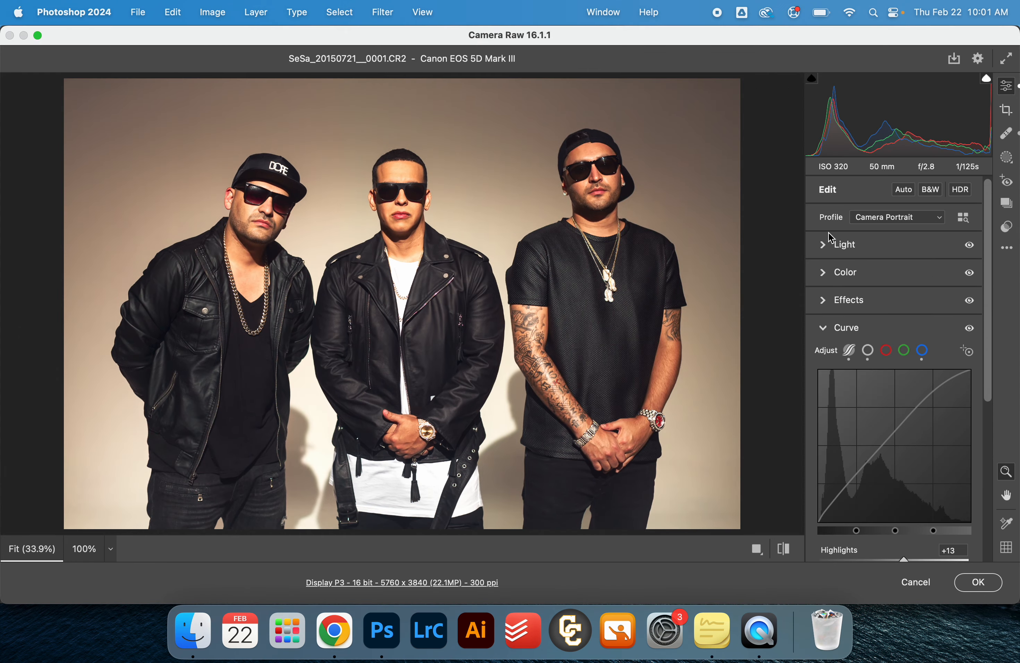
left_click(980, 583)
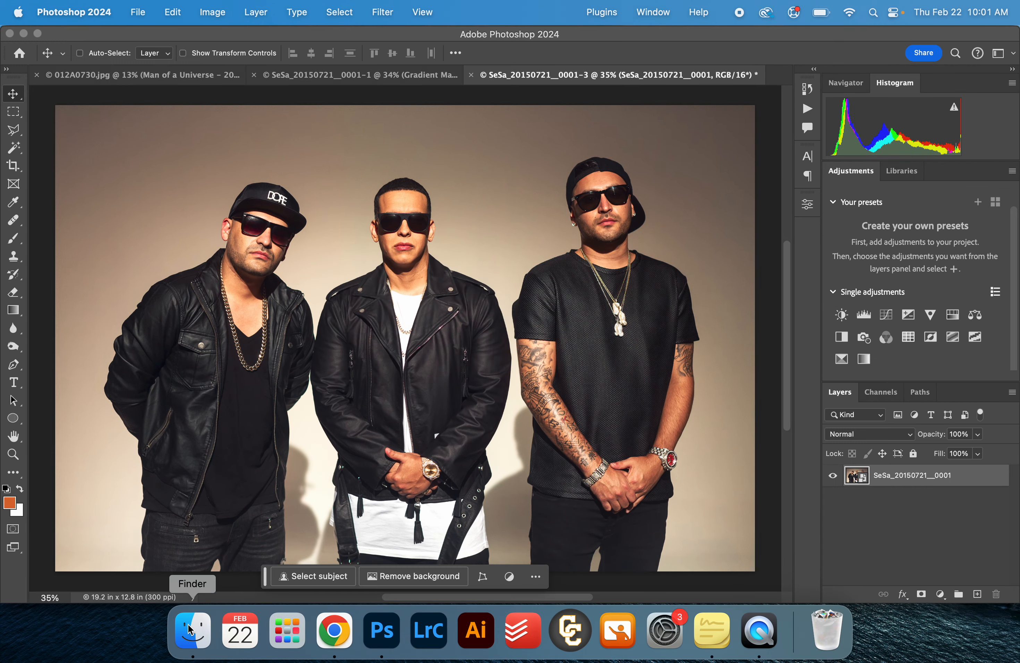
Place Steel Wool 3.jpg from the 2015 folder in Finder into the portrait document at its fitted size.
left_click(193, 634)
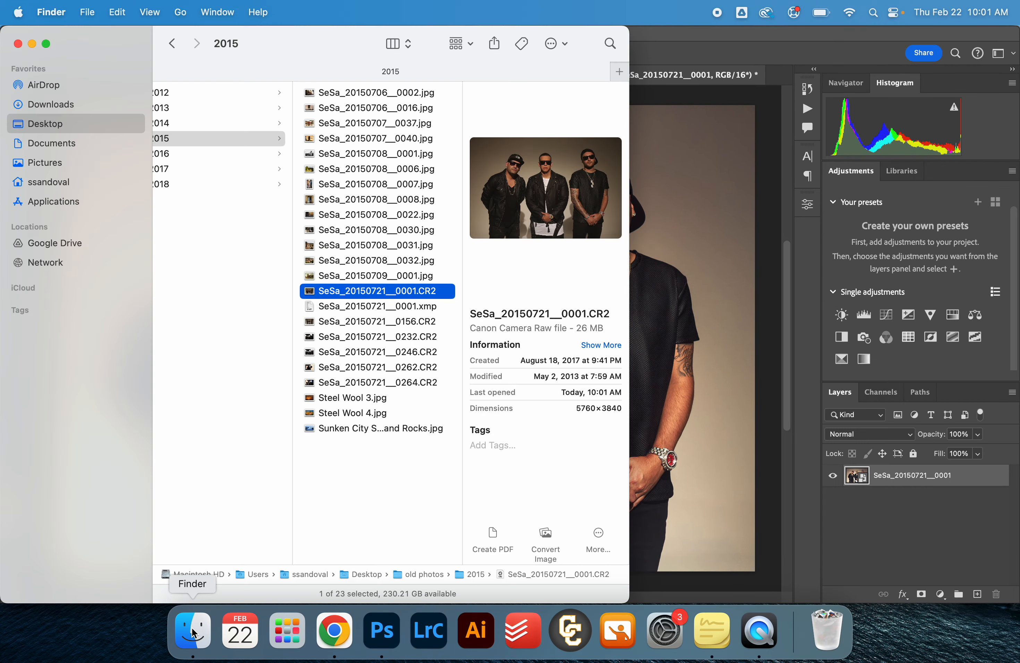
left_click(349, 399)
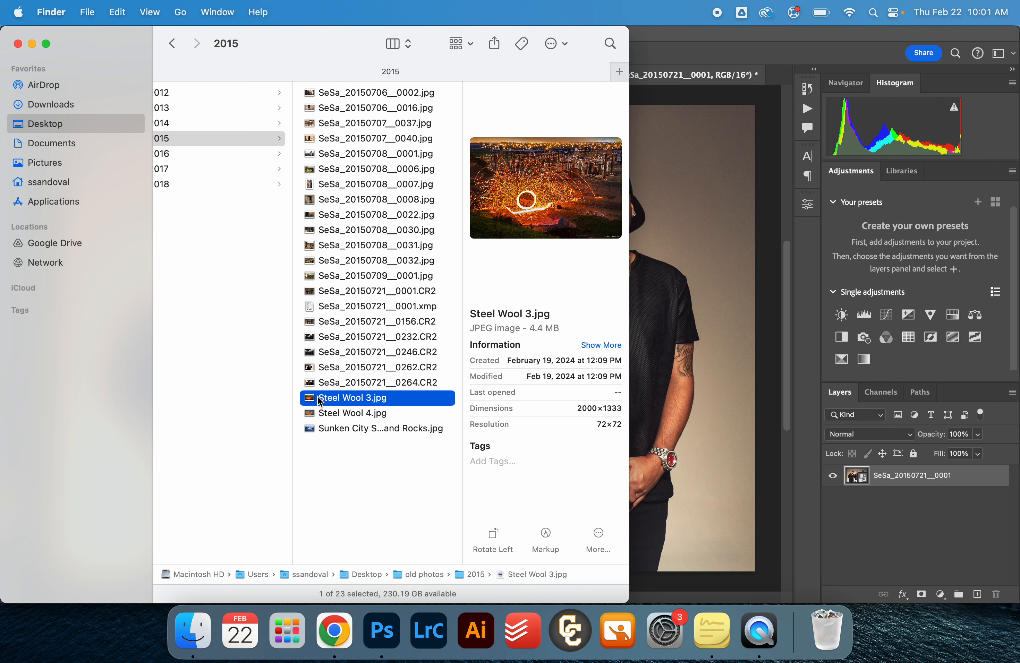
left_click_drag(319, 402, 676, 422)
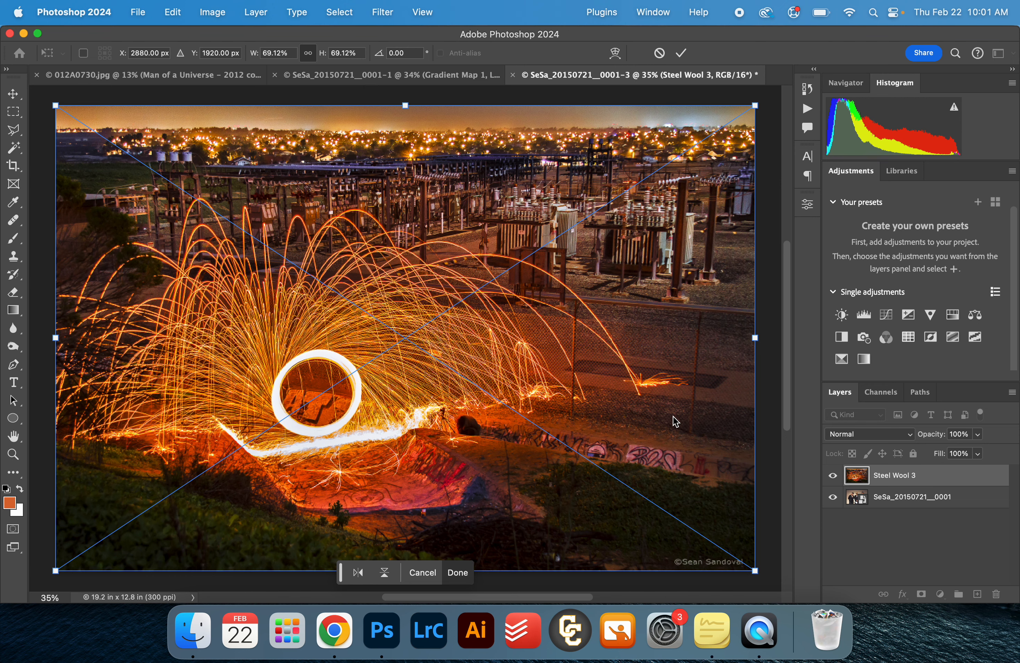
key("Return")
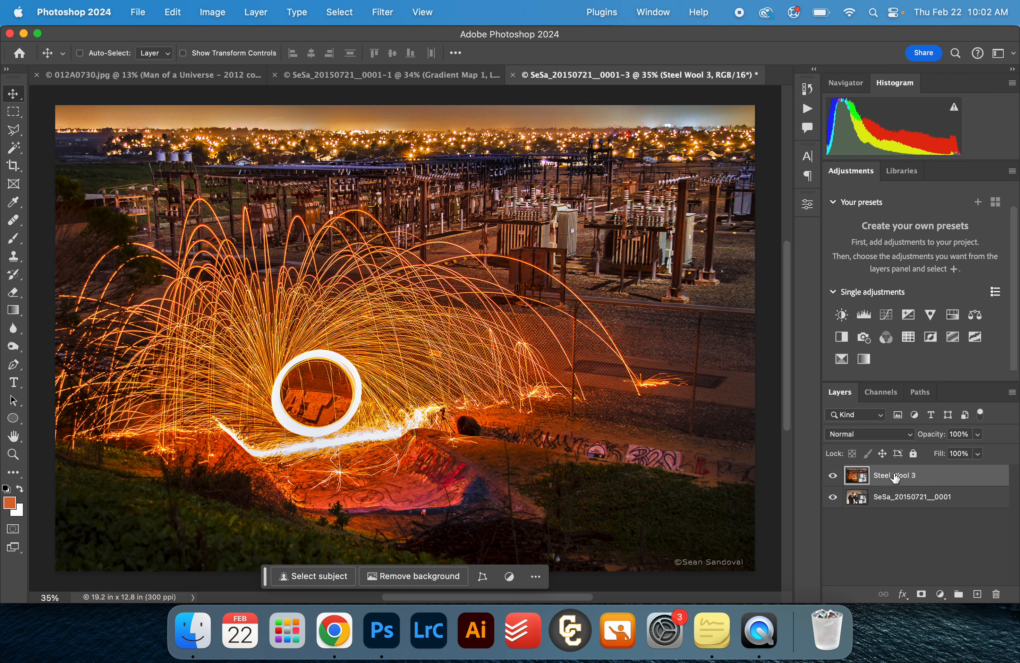
Duplicate the Steel Wool 3 layer and hide the copy.
key("super+j")
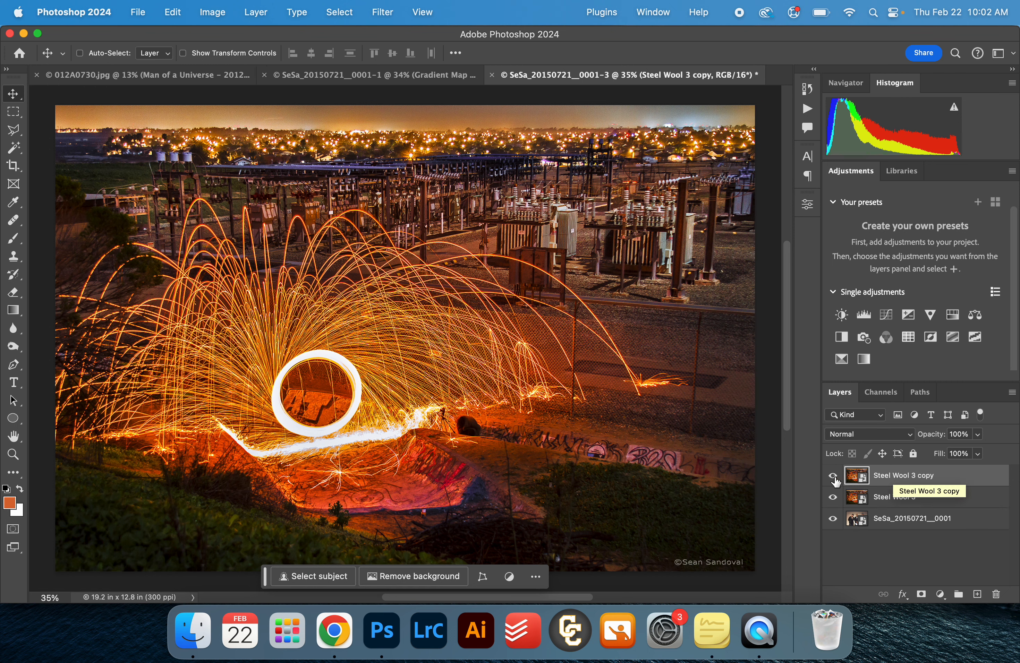
left_click(833, 476)
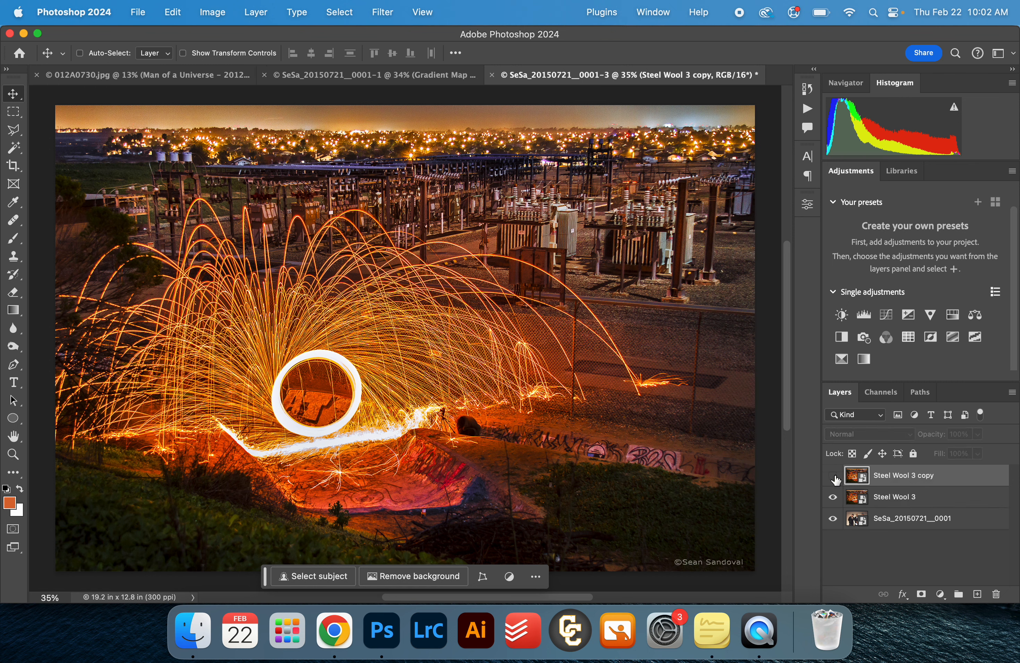
Set the original Steel Wool 3 layer's blend mode to Screen.
left_click(855, 497)
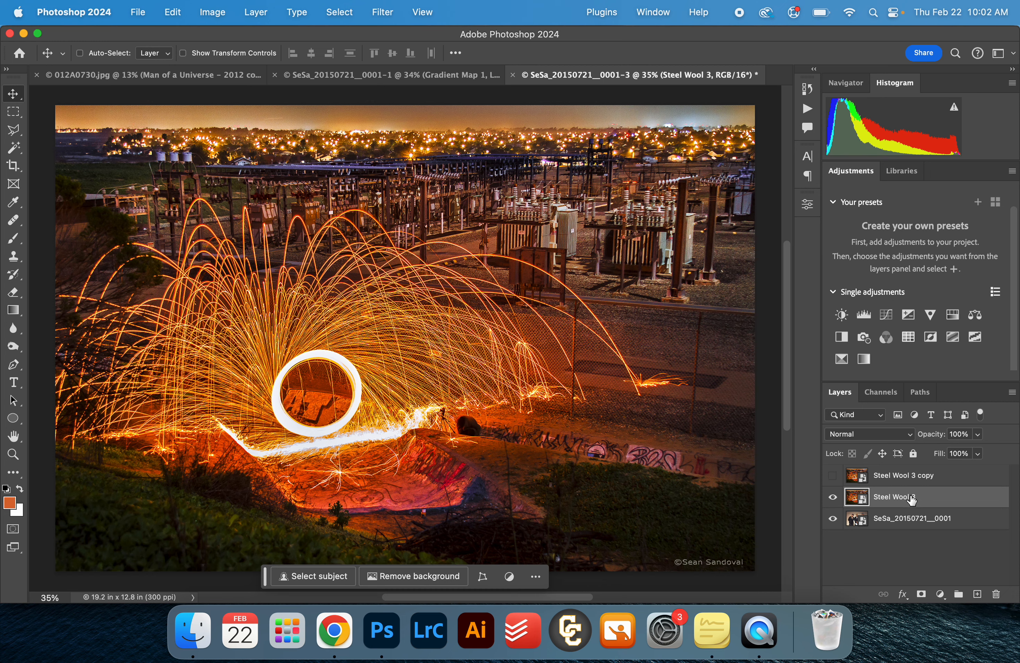
left_click(878, 436)
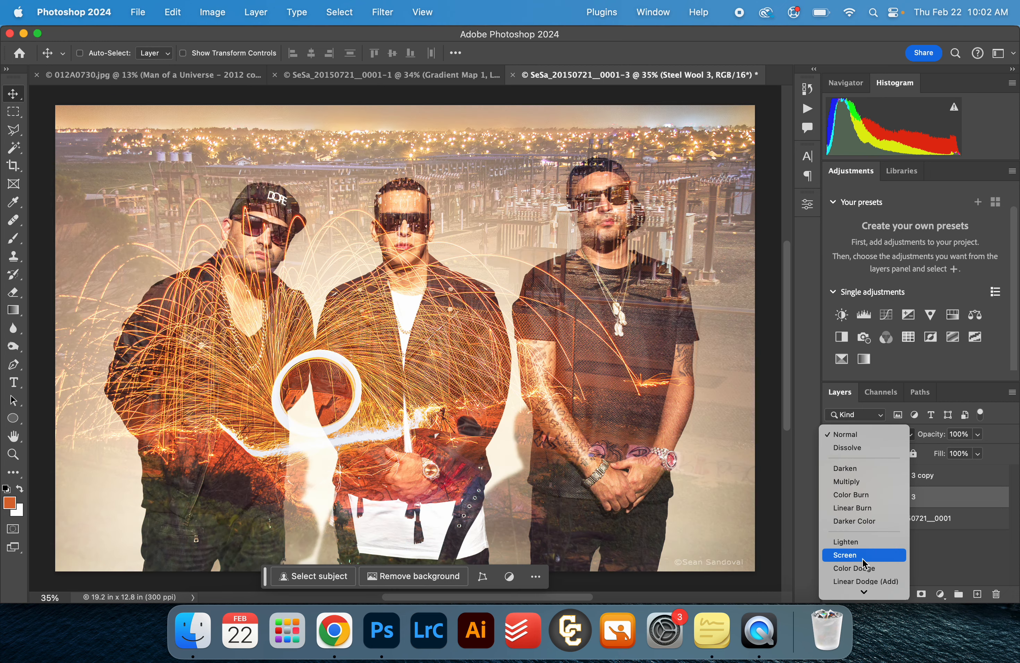
left_click(864, 556)
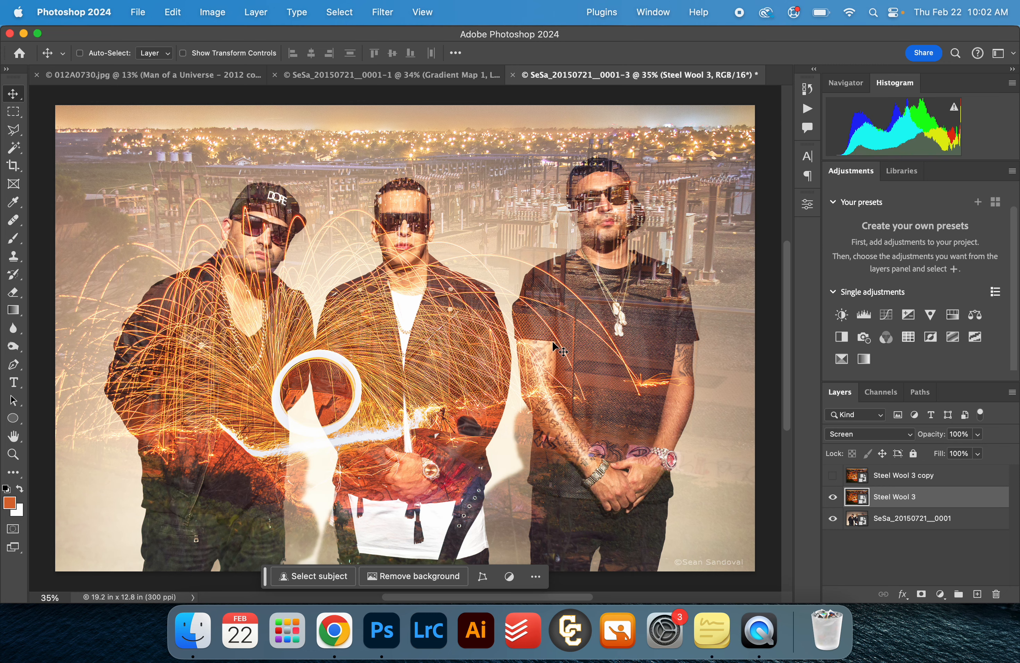
left_click_drag(553, 344, 508, 335)
Hide Steel Wool 3, then select the subjects on the SeSa_20150721__0001 layer and mask out the background.
left_click(831, 498)
left_click(856, 523)
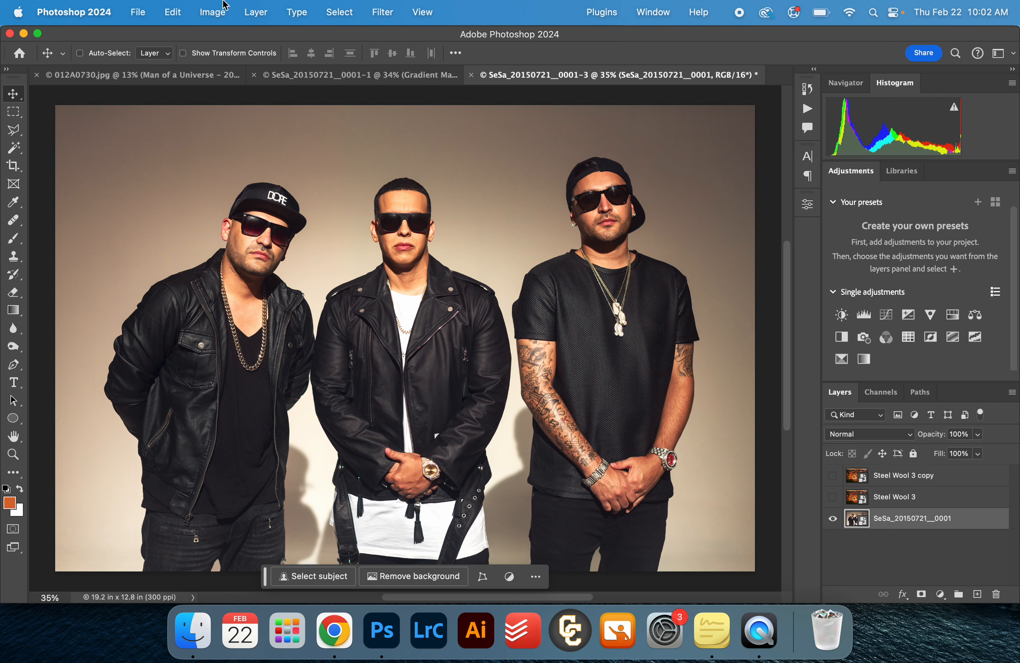
left_click(340, 12)
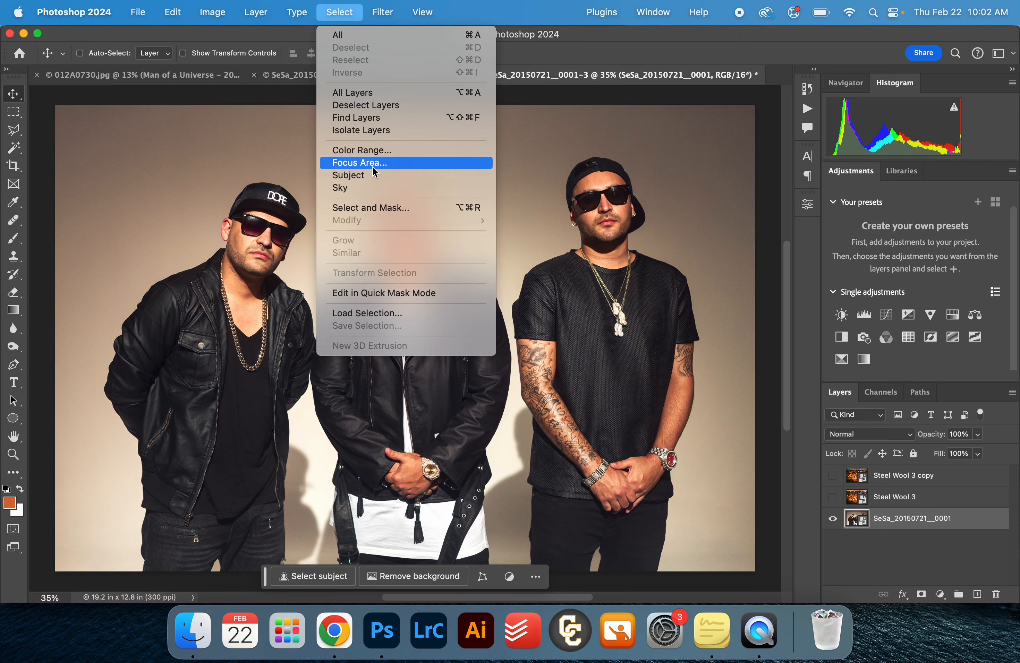
left_click(371, 174)
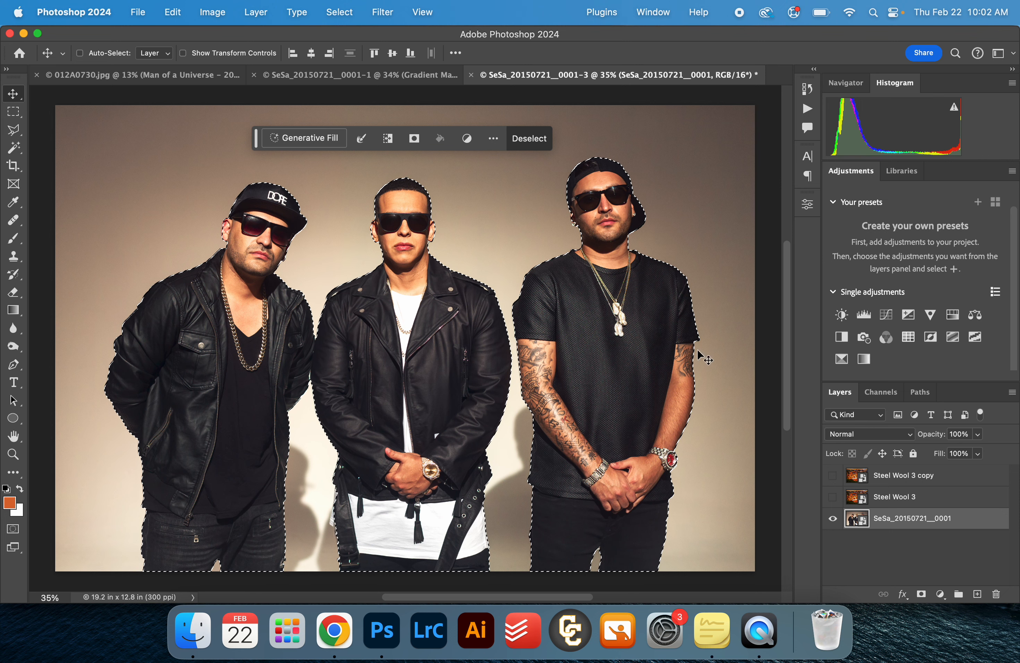
left_click(921, 597)
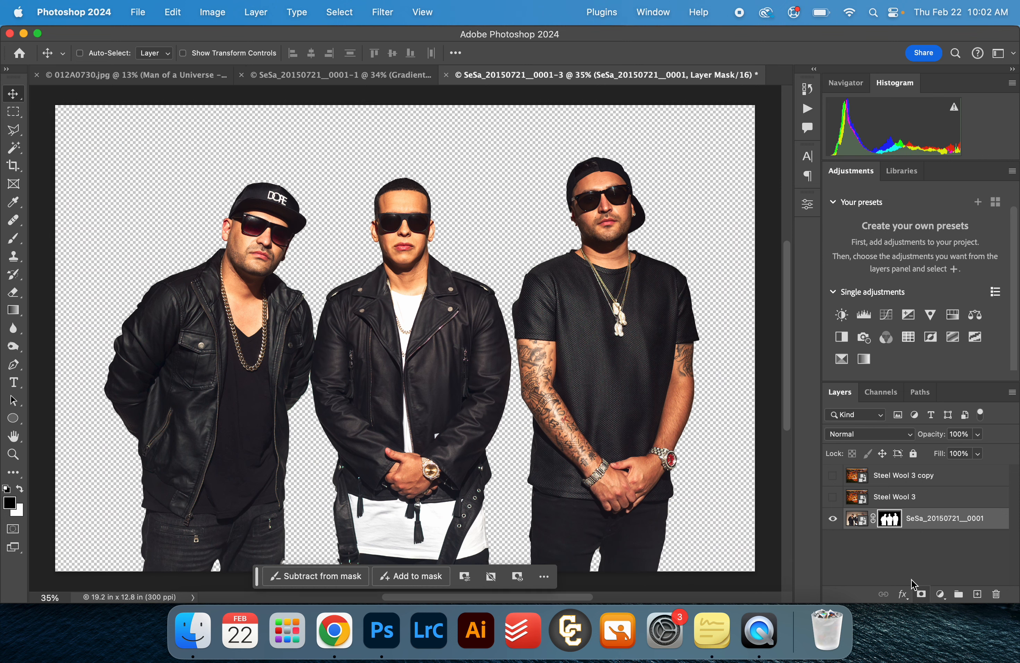
Show the Steel Wool 3 layer and clip it to the masked portrait layer below.
left_click(834, 504)
left_click(913, 503)
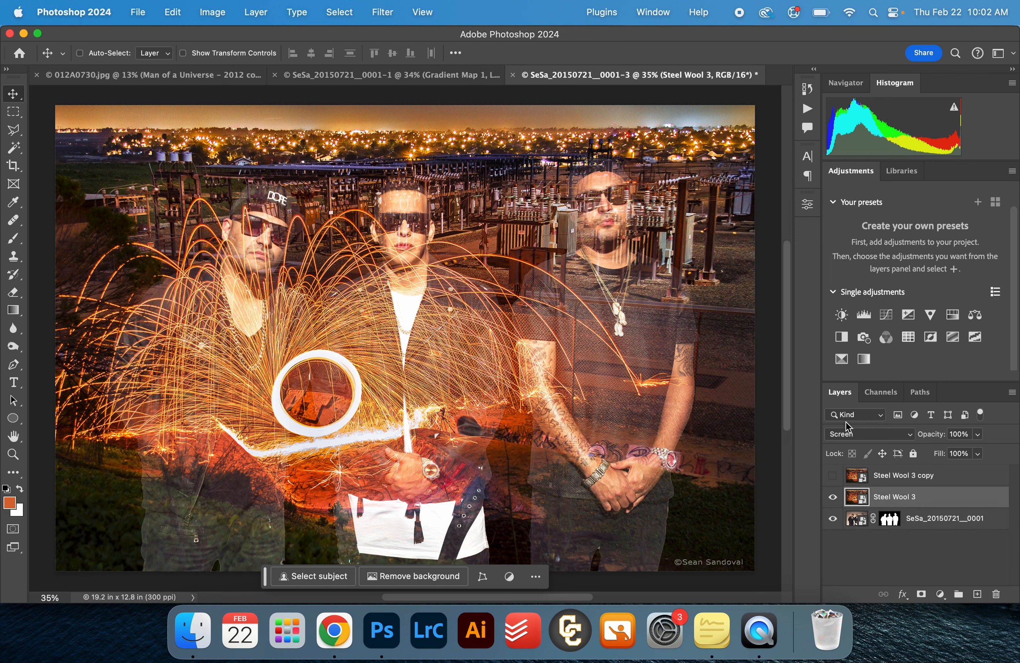
left_click(859, 435)
left_click(859, 436)
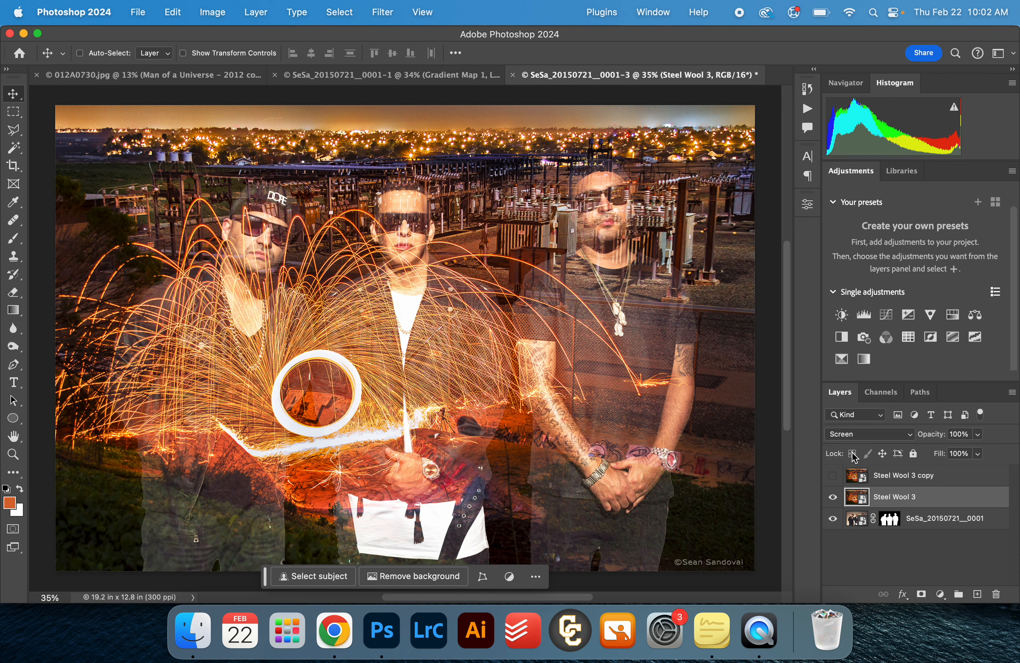
left_click(853, 508, "alt")
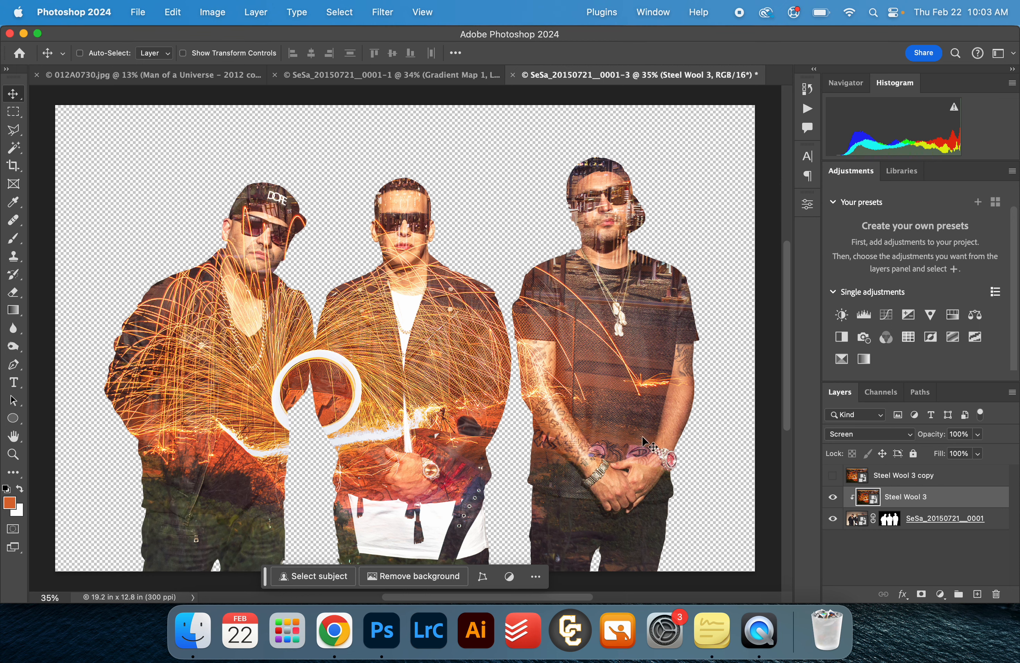
Move the clipped Steel Wool 3 image down and to the right over the three men and scale it to about 79%.
scroll(351, 386, "down", 3)
left_click_drag(416, 335, 425, 362)
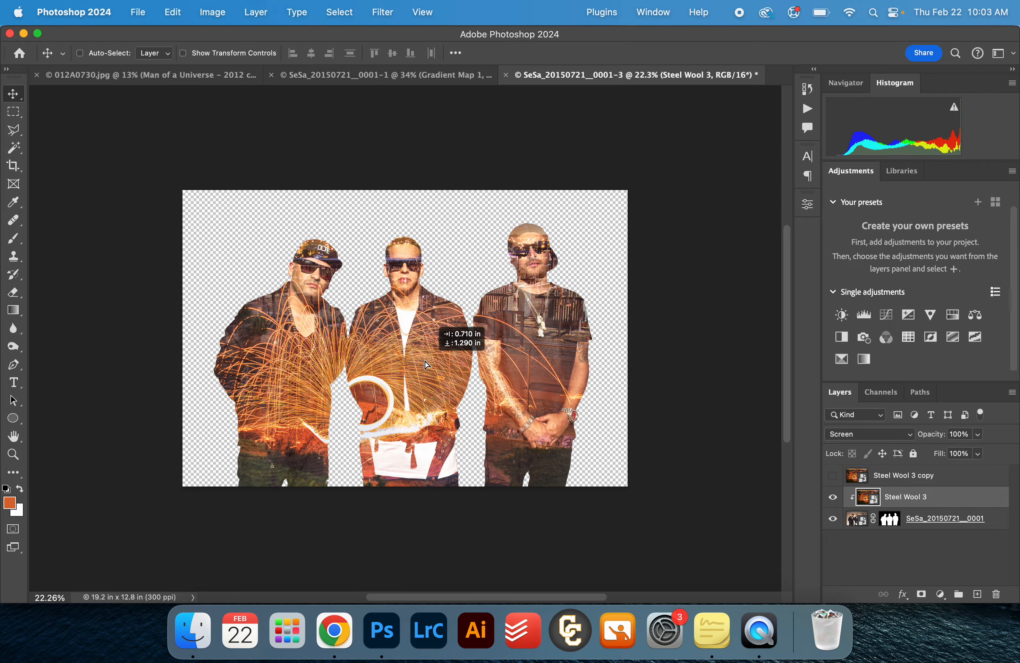
key("ctrl+t")
mouse_move(636, 224)
left_mouse_down()
mouse_move(741, 153)
mouse_move(665, 230)
mouse_move(592, 280)
mouse_move(638, 257)
mouse_move(646, 218)
left_mouse_up()
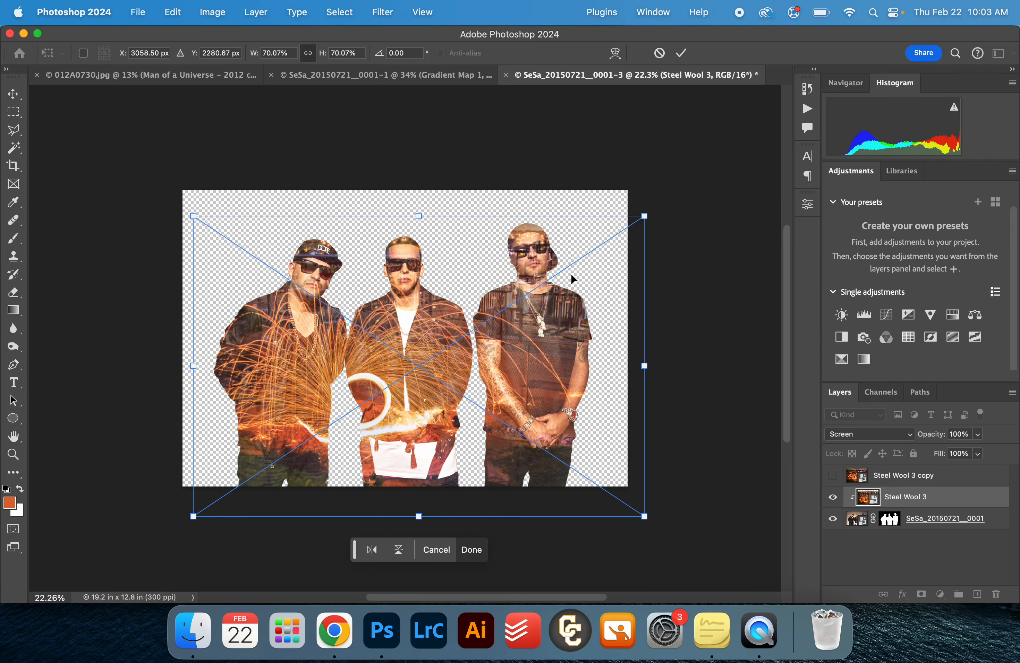
mouse_move(571, 274)
left_mouse_down()
mouse_move(539, 296)
mouse_move(550, 284)
mouse_move(580, 294)
left_mouse_up()
left_click_drag(237, 517, 182, 553)
mouse_move(394, 401)
left_mouse_down()
mouse_move(405, 377)
mouse_move(397, 420)
left_mouse_up()
Enlarge the Steel Wool 3 image upward to cover the men's heads, reposition it and apply the transform.
scroll(400, 295, "up", 2)
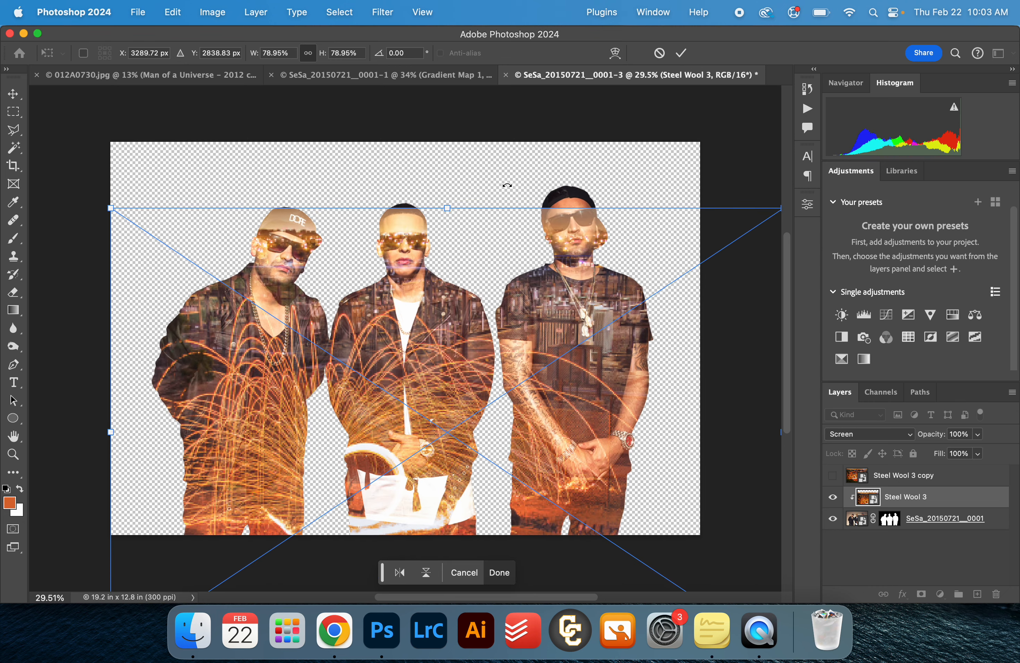
left_click_drag(447, 208, 448, 177)
left_click_drag(517, 258, 478, 280)
key("Return")
scroll(573, 321, "down", 3)
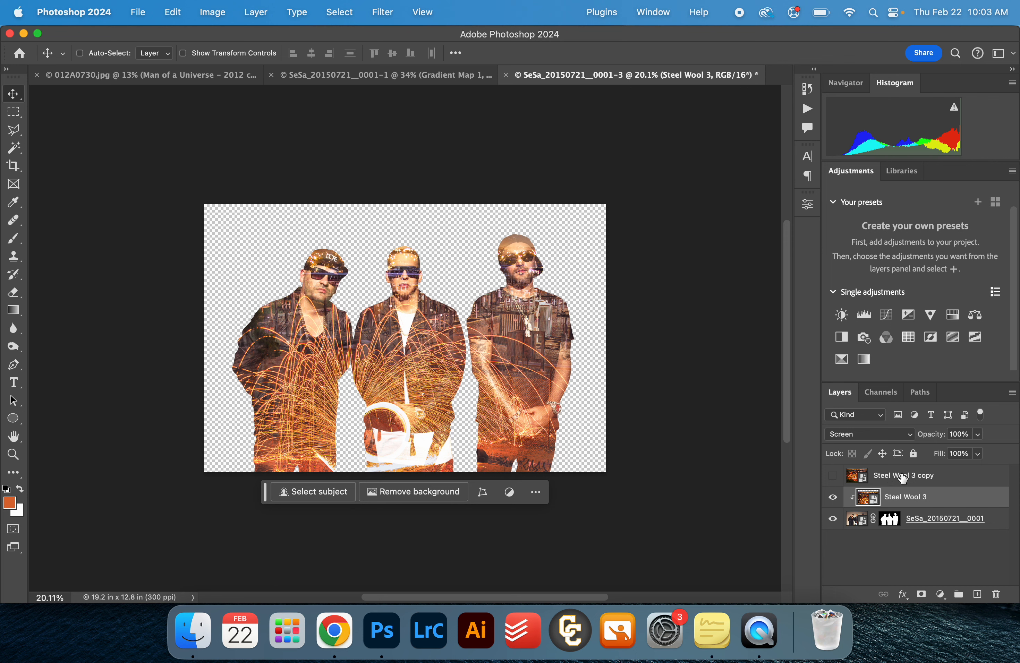
Add a Solid Color fill layer in bright orange directly above the Steel Wool 3 layer.
left_click(941, 595)
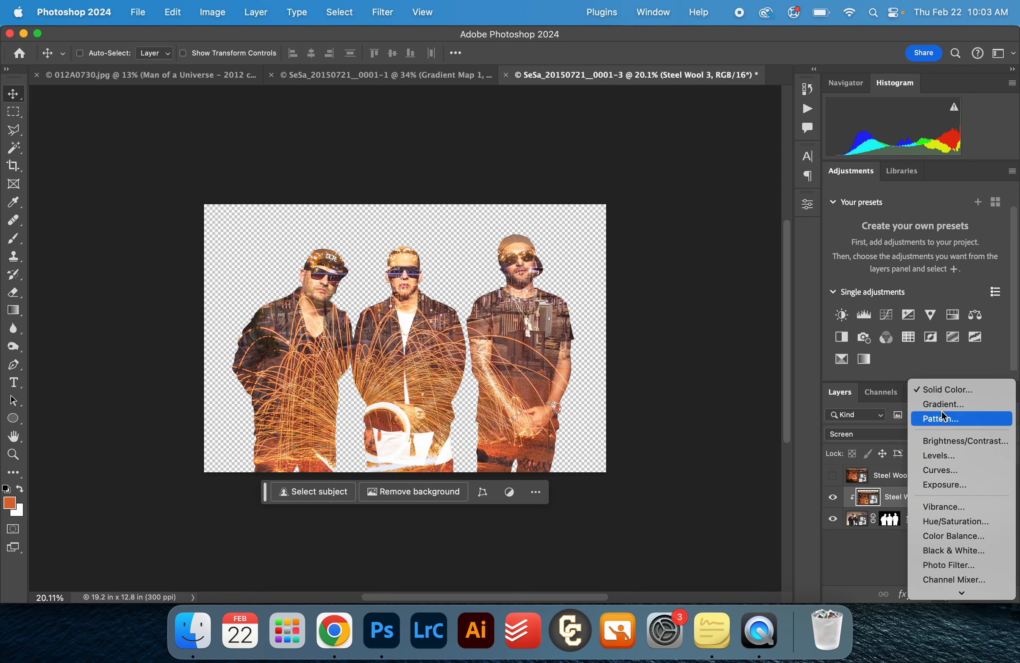
left_click(924, 401)
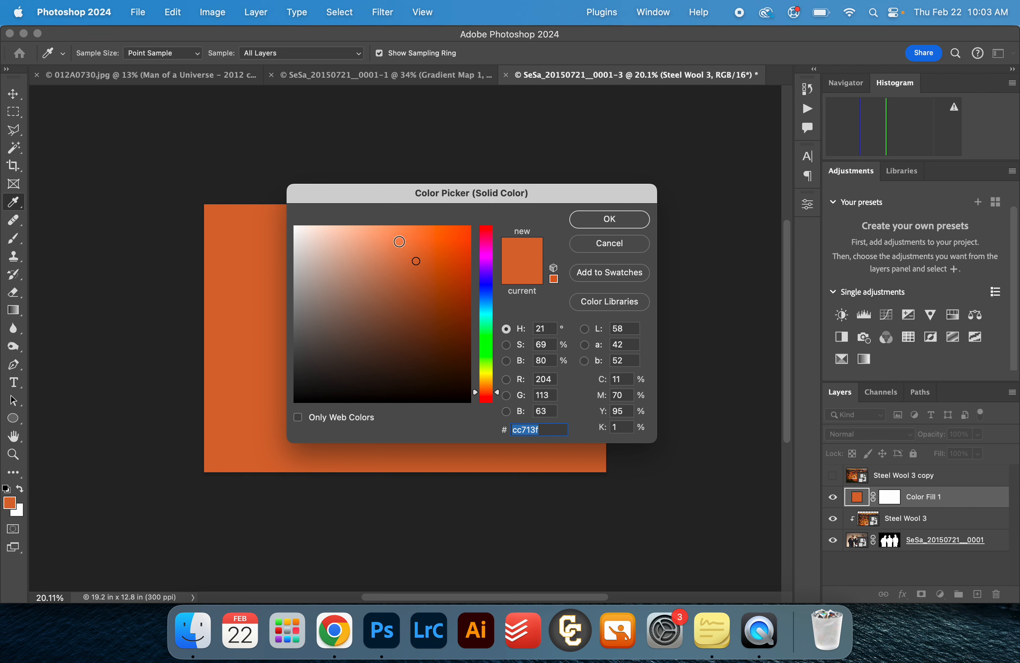
mouse_move(489, 372)
left_mouse_down()
mouse_move(489, 386)
mouse_move(496, 358)
mouse_move(500, 390)
left_mouse_up()
left_click_drag(450, 259, 439, 238)
left_click(629, 220)
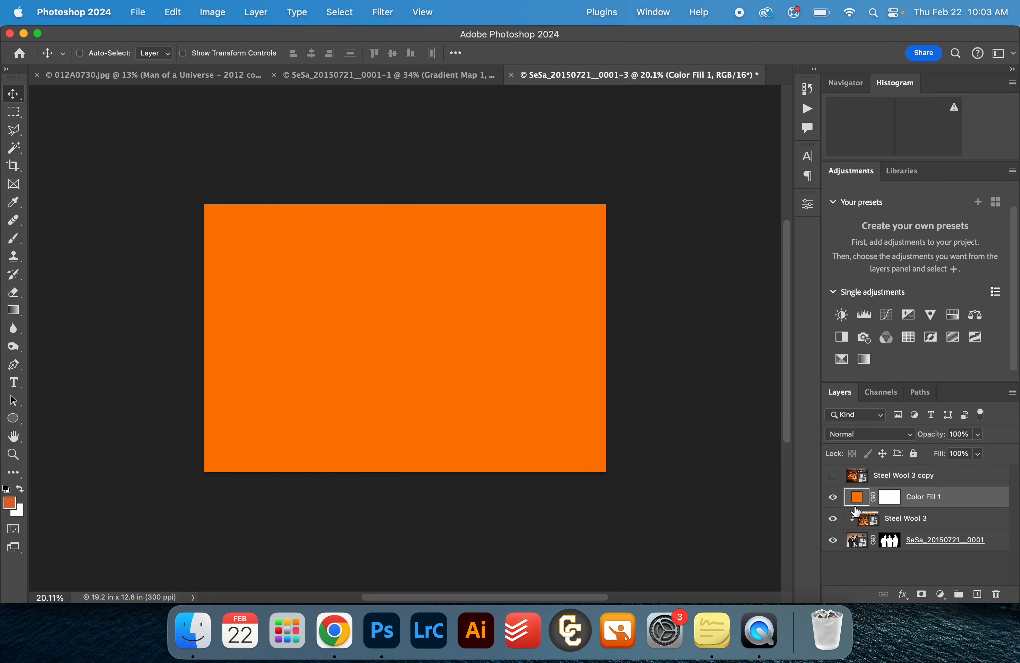
Move the orange Color Fill 1 layer beneath the masked portrait layer to make it the background.
left_click_drag(858, 499, 872, 551)
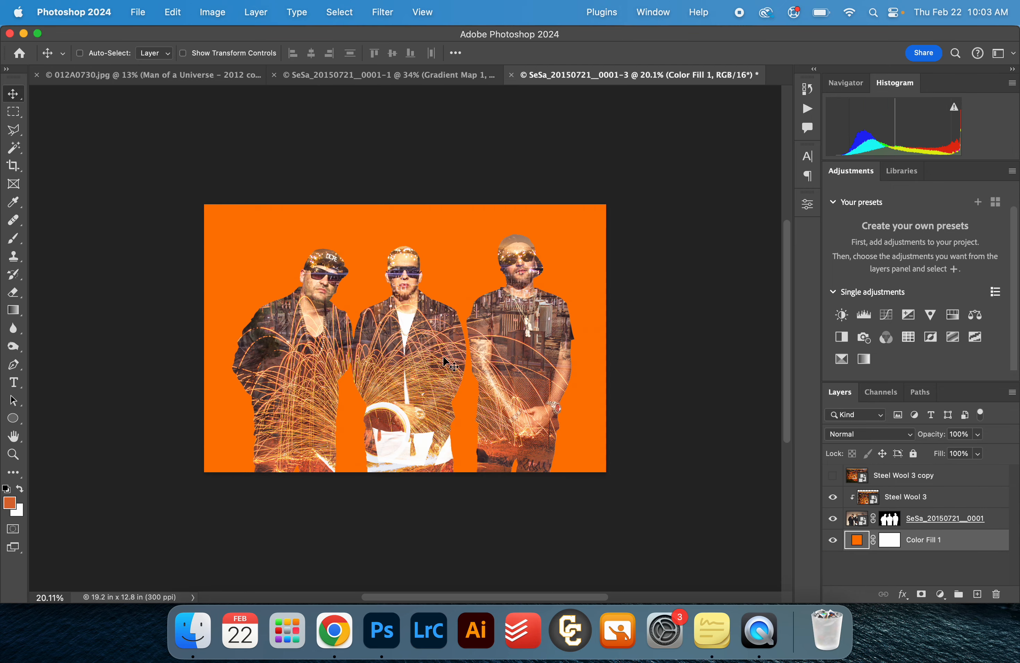
scroll(362, 343, "up", 2)
scroll(362, 342, "up", 1)
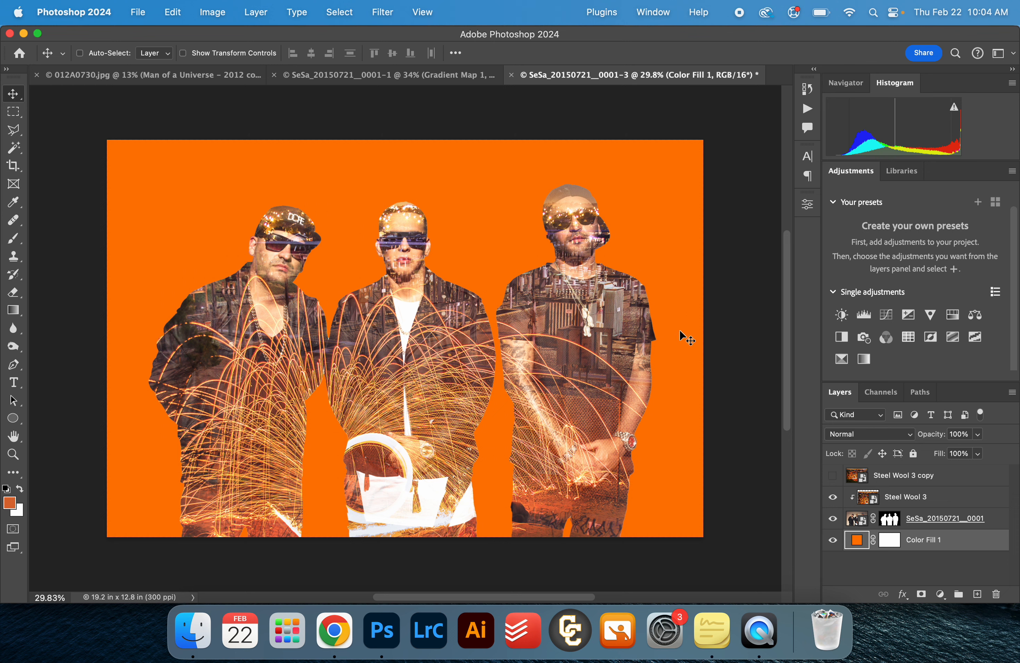
Change the background fill layer's color to magenta (#e315c8).
double_click(858, 547)
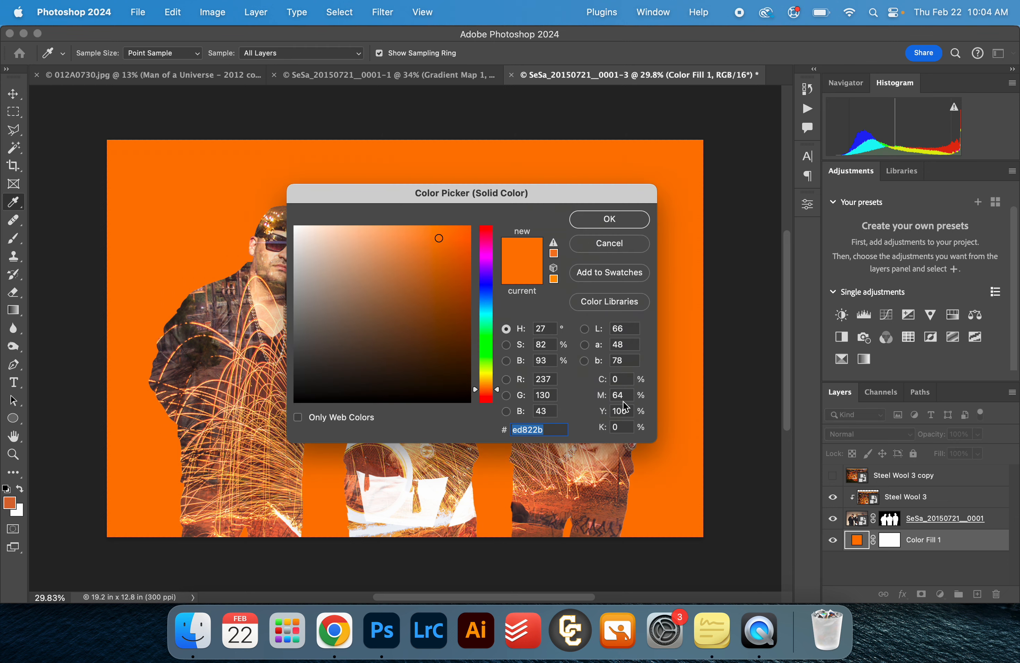
left_click_drag(485, 301, 485, 255)
left_click(455, 246)
left_click(612, 224)
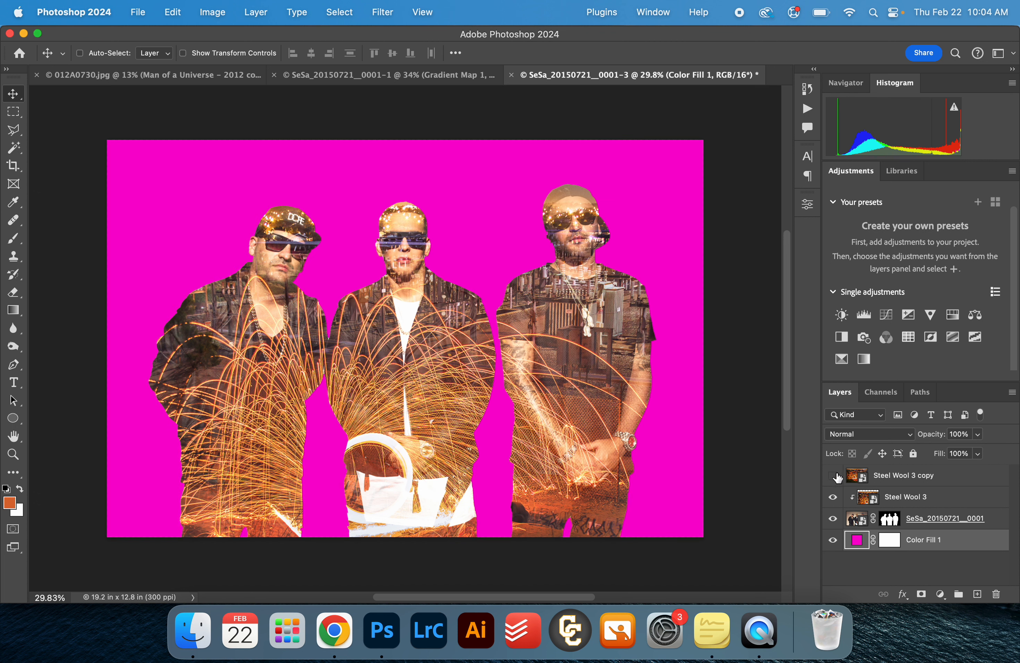
Move the clipped Steel Wool 3 image up and slightly to the left over the three men.
left_click(867, 501)
left_click_drag(539, 359, 519, 328)
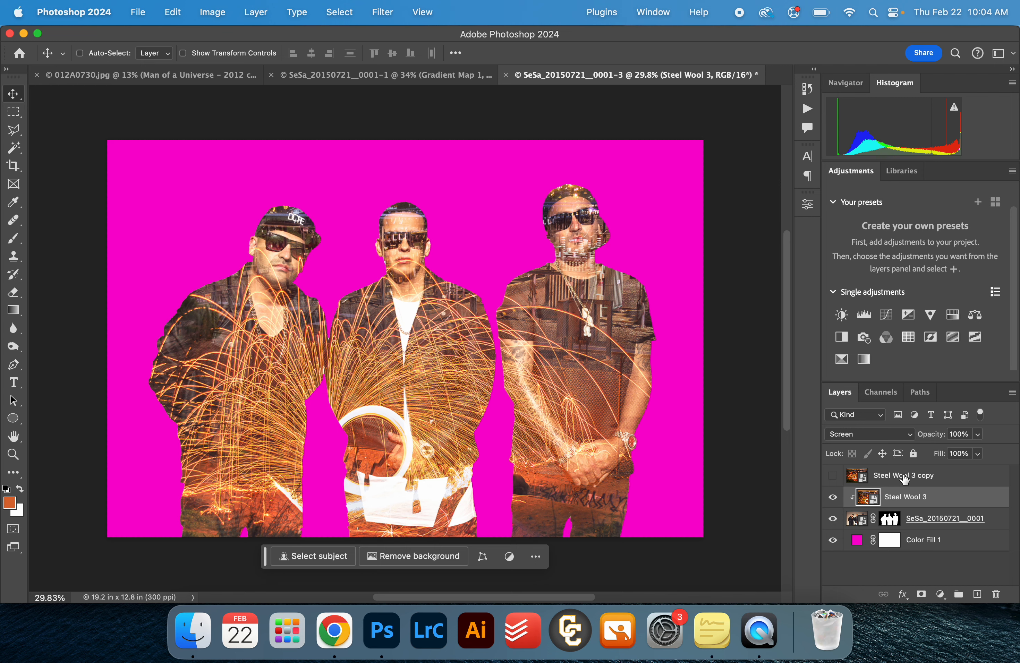
Show the Steel Wool 3 copy layer and place it between the portrait and color fill layers in Screen blend mode.
left_click(833, 476)
left_click(849, 478)
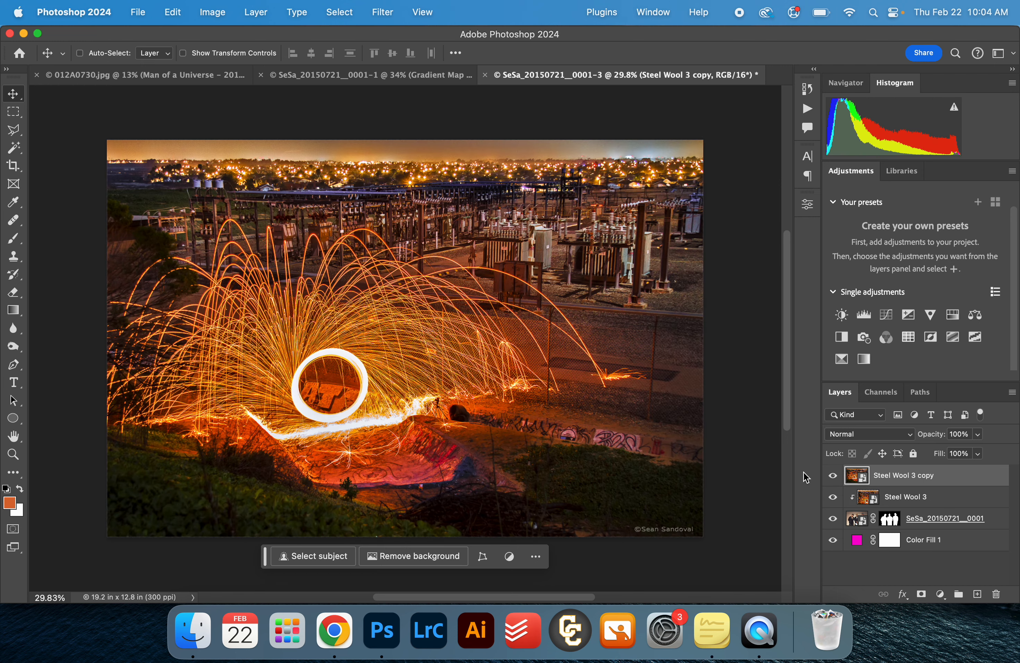
left_click_drag(857, 479, 857, 529)
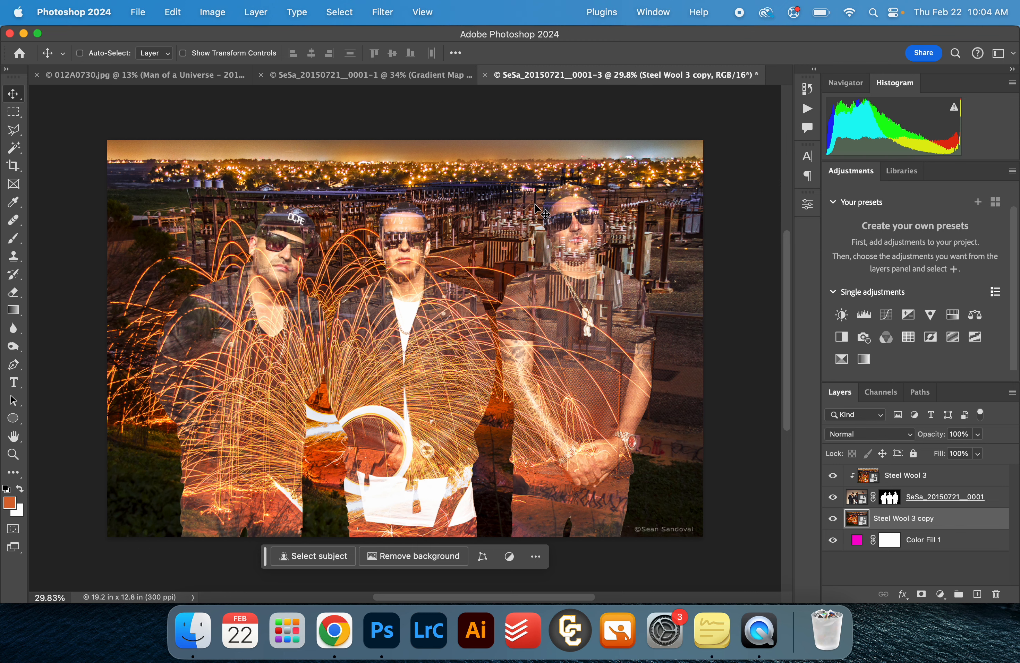
left_click(844, 438)
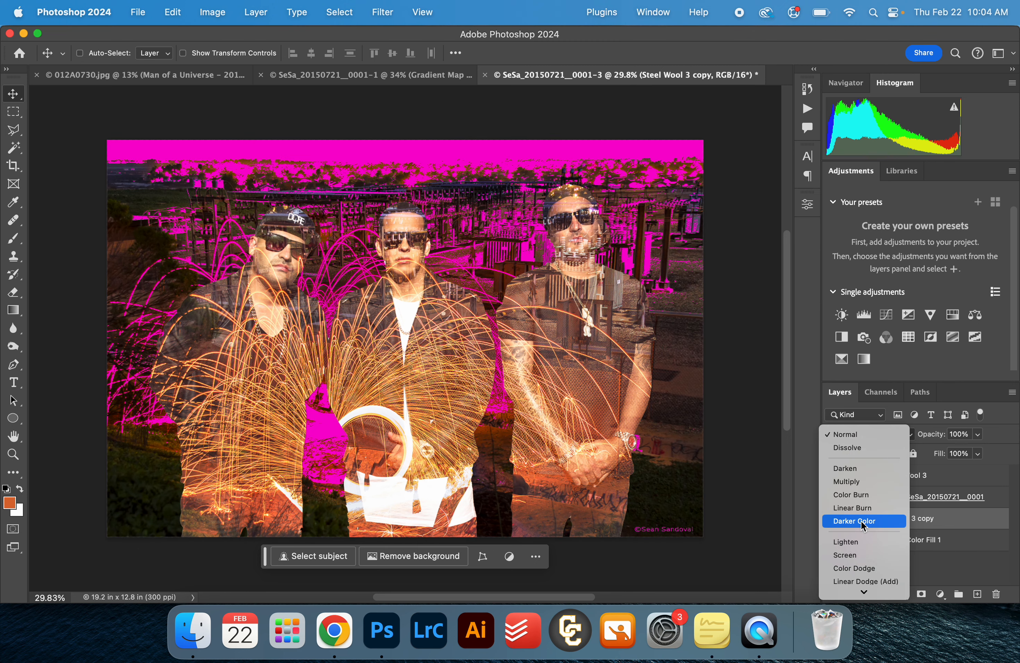
left_click(856, 558)
Set the background fill layer's color to orange (#e36c15).
double_click(858, 542)
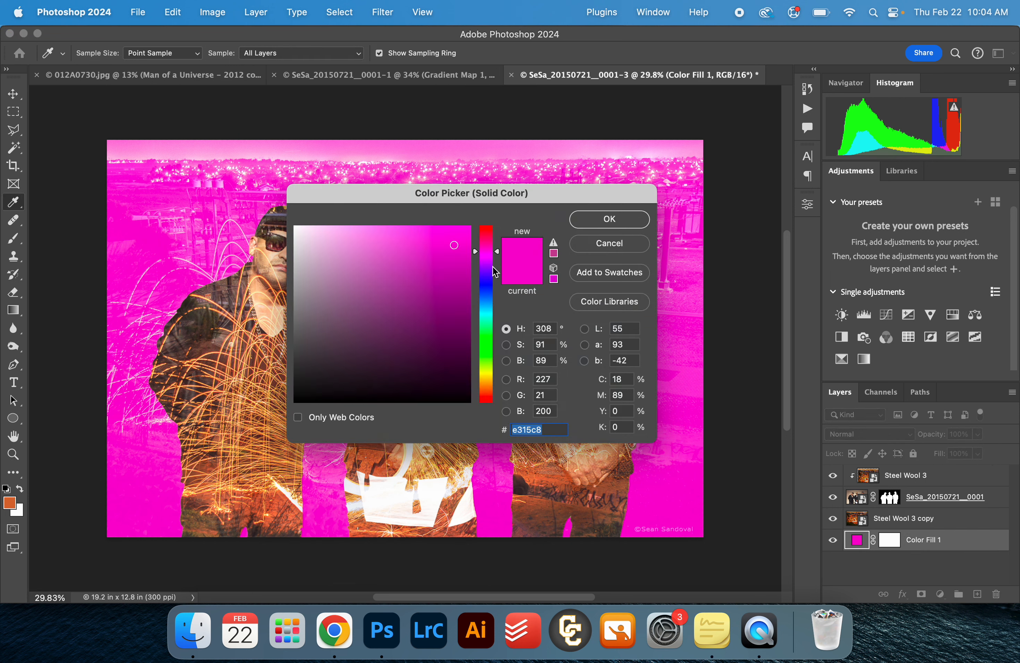
left_click_drag(495, 331, 490, 389)
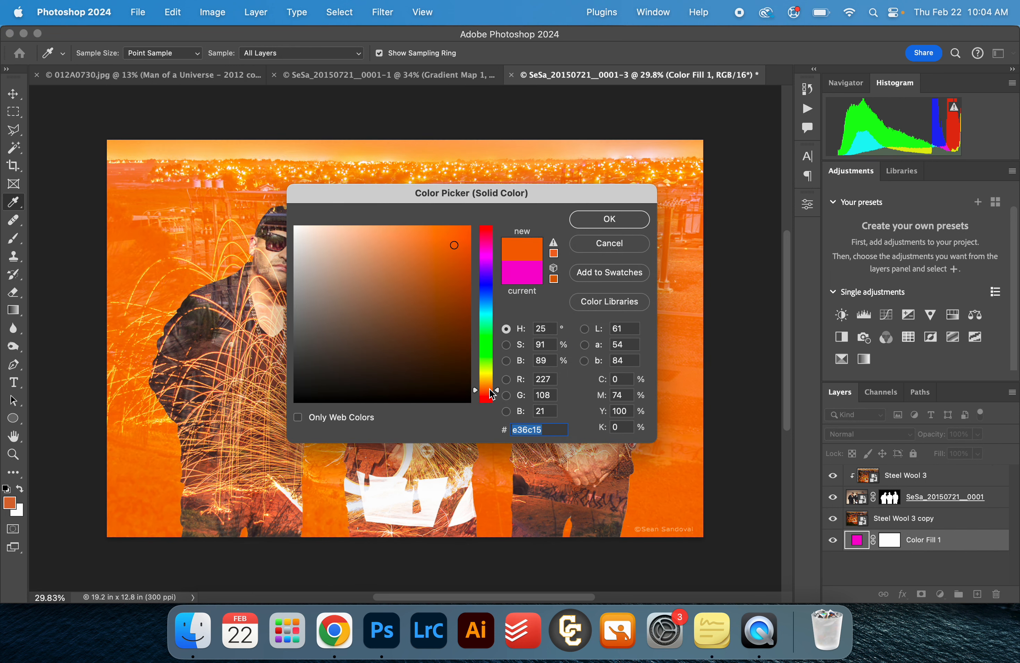
left_click(623, 220)
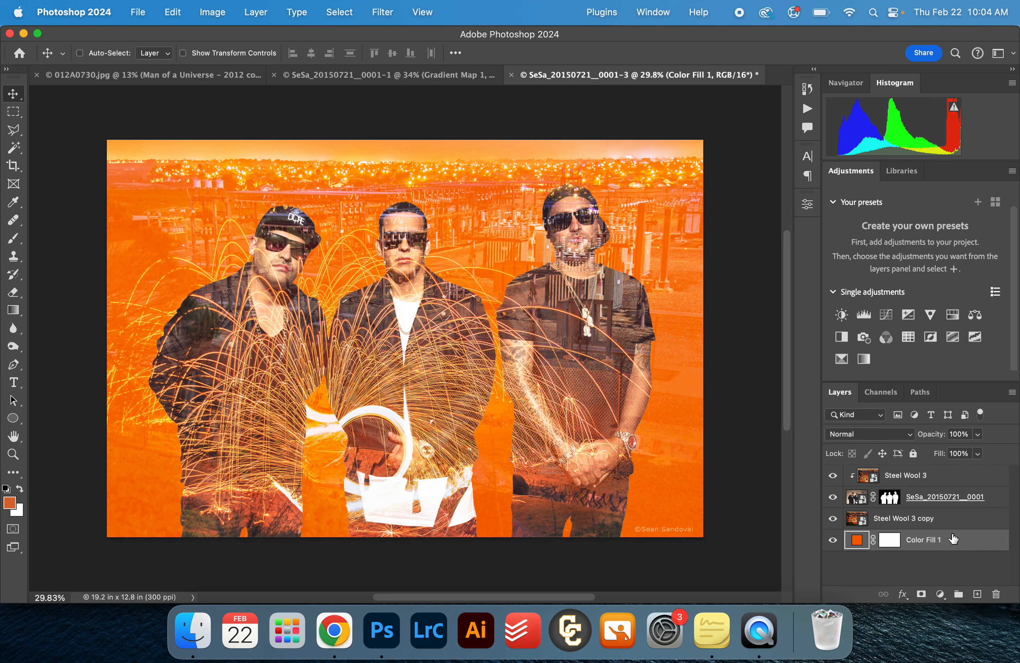
Add a Curves adjustment directly above the Steel Wool 3 copy layer and pull its curve down to darken the background.
left_click(934, 526)
left_click(887, 315)
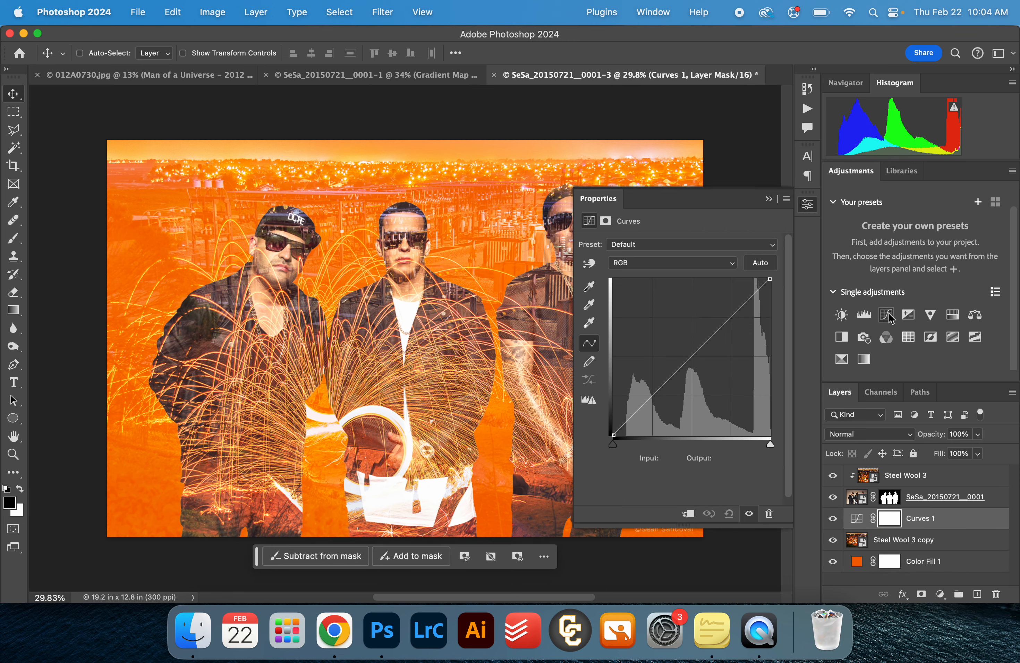
left_click_drag(703, 377, 740, 362)
Reduce the Color Fill 1 layer's opacity to 63%.
left_click(947, 541)
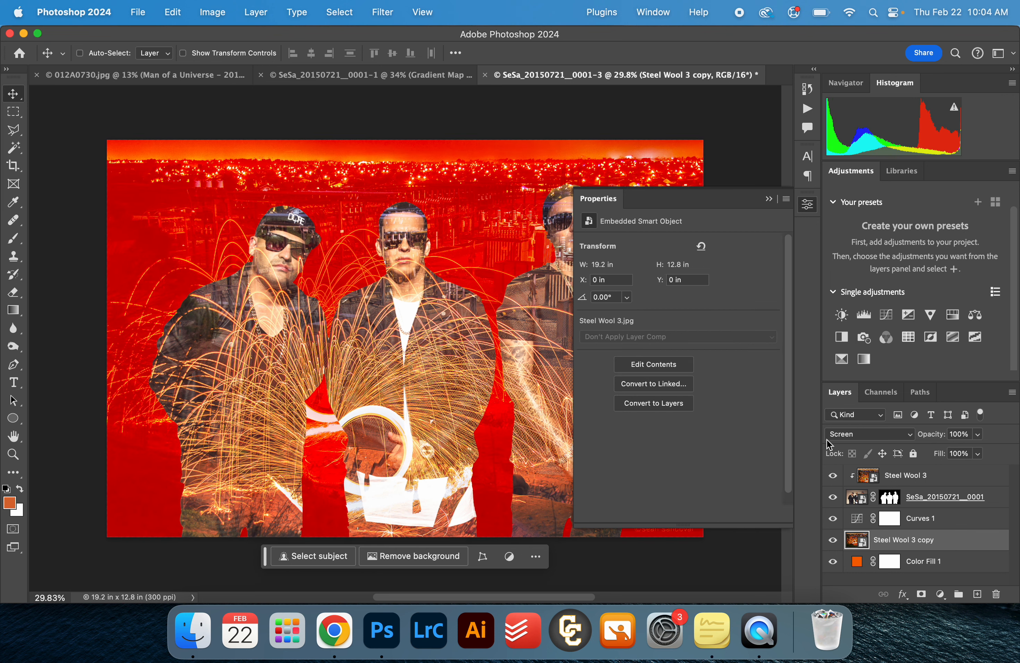
mouse_move(929, 438)
left_mouse_down()
mouse_move(904, 437)
mouse_move(988, 451)
mouse_move(916, 436)
left_mouse_up()
left_click(961, 567)
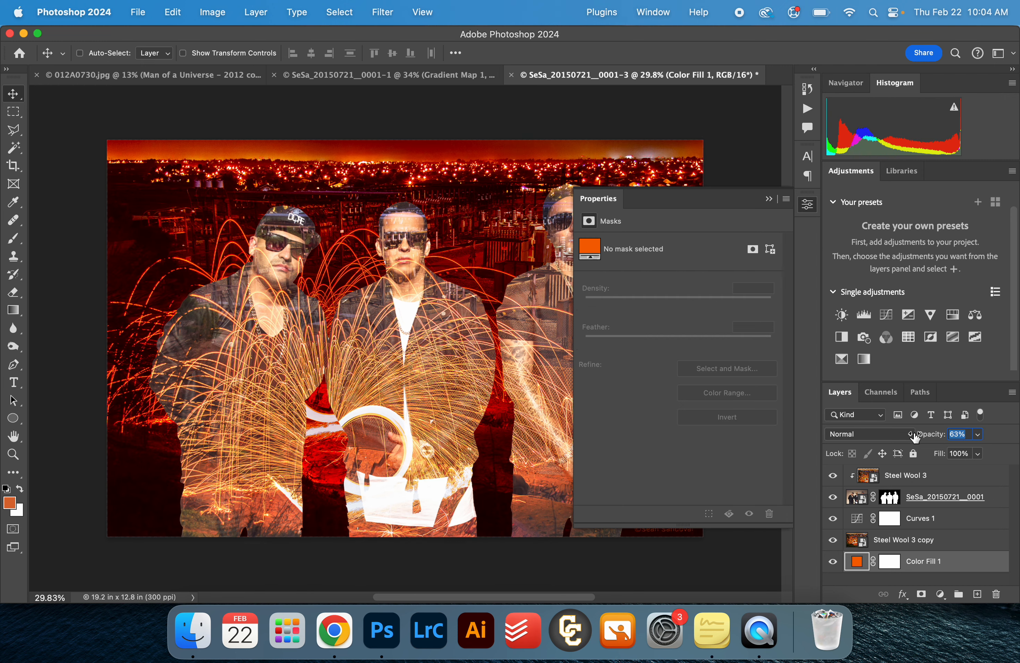
key("Return")
left_click(769, 200)
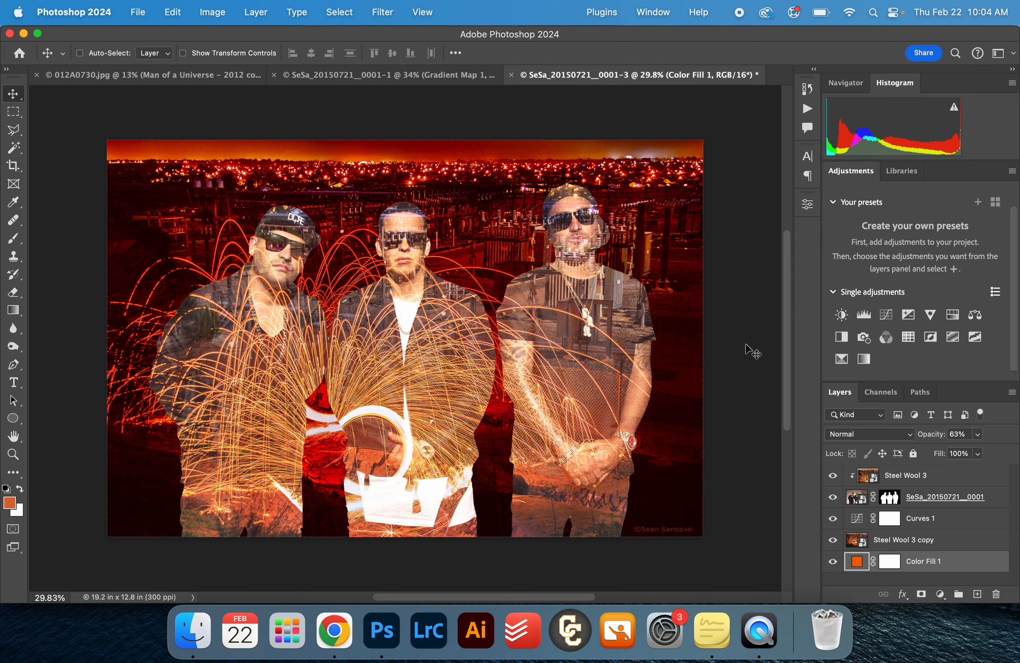
Add a second Curves adjustment directly above the masked portrait layer, clipped to it.
left_click(855, 499)
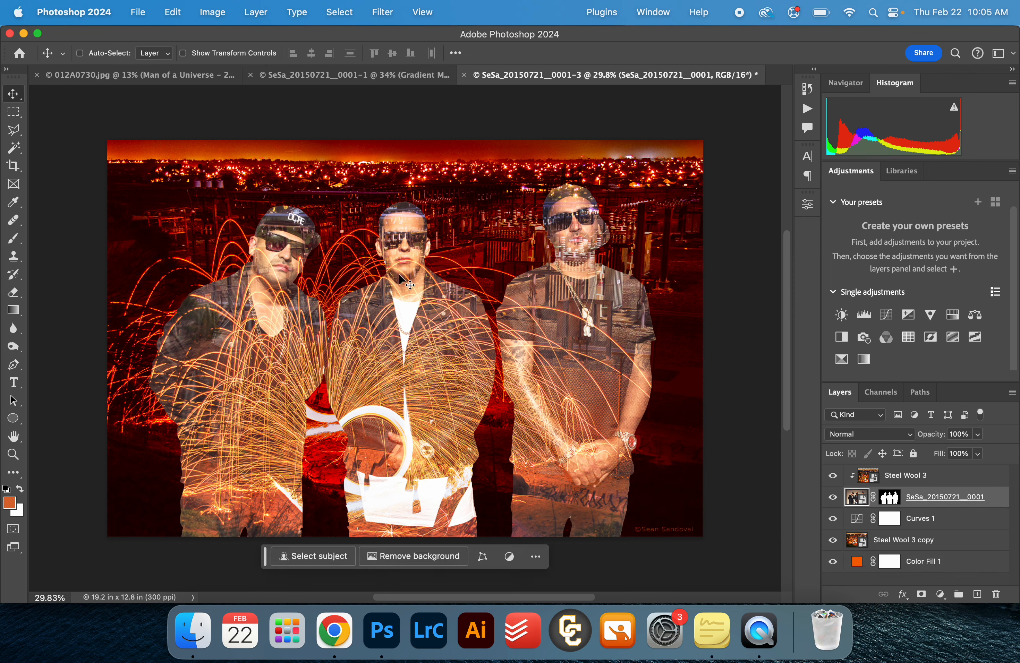
scroll(256, 267, "up", 5)
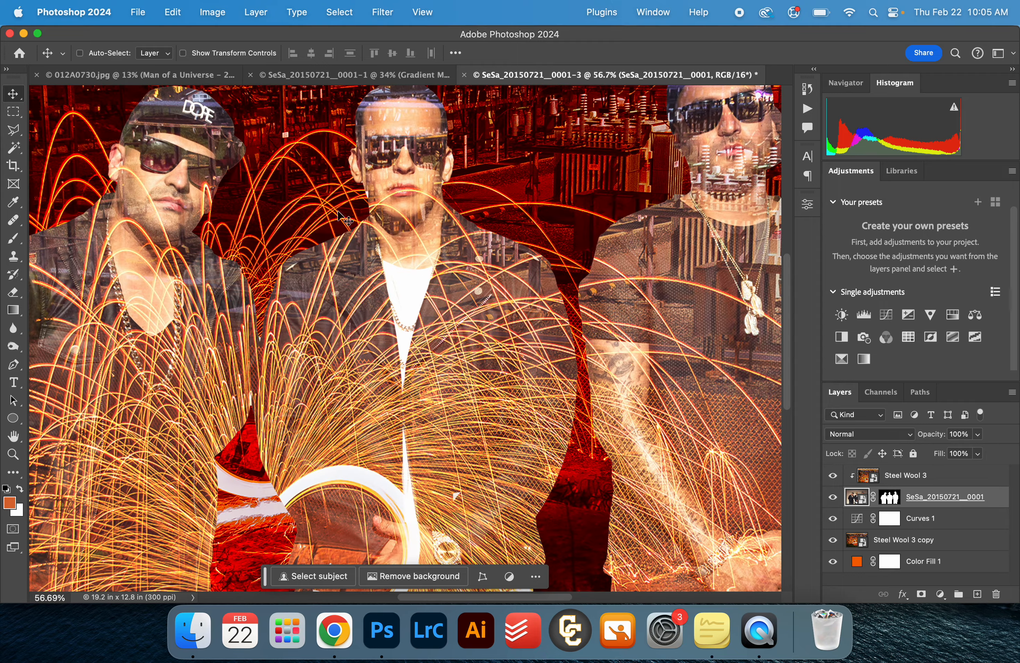
scroll(339, 213, "up", 5)
scroll(339, 239, "up", 5)
scroll(338, 239, "left", 5)
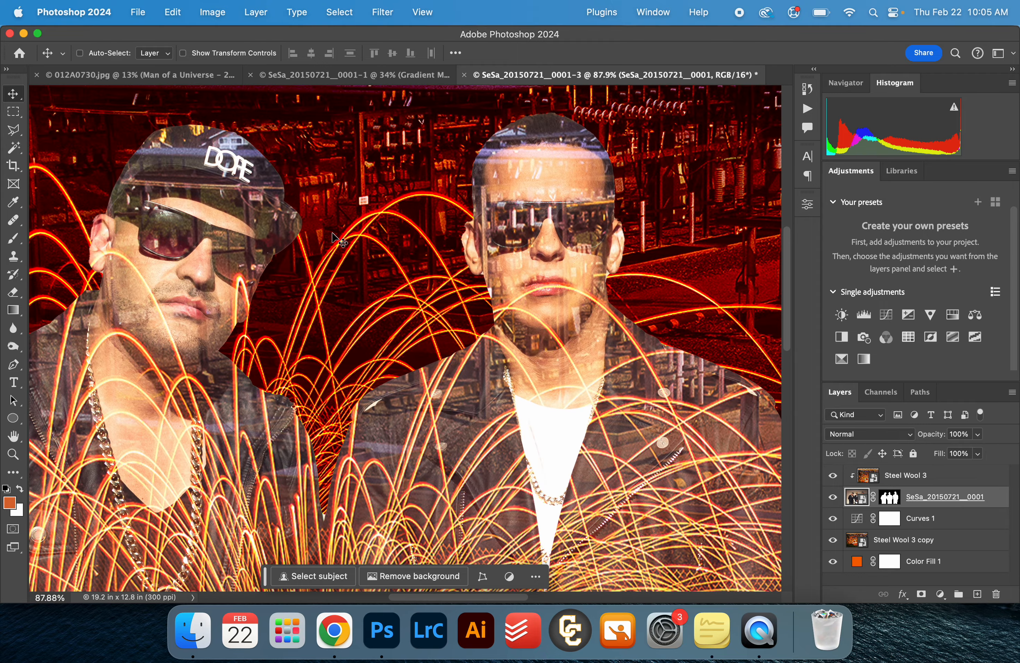
scroll(760, 398, "down", 5)
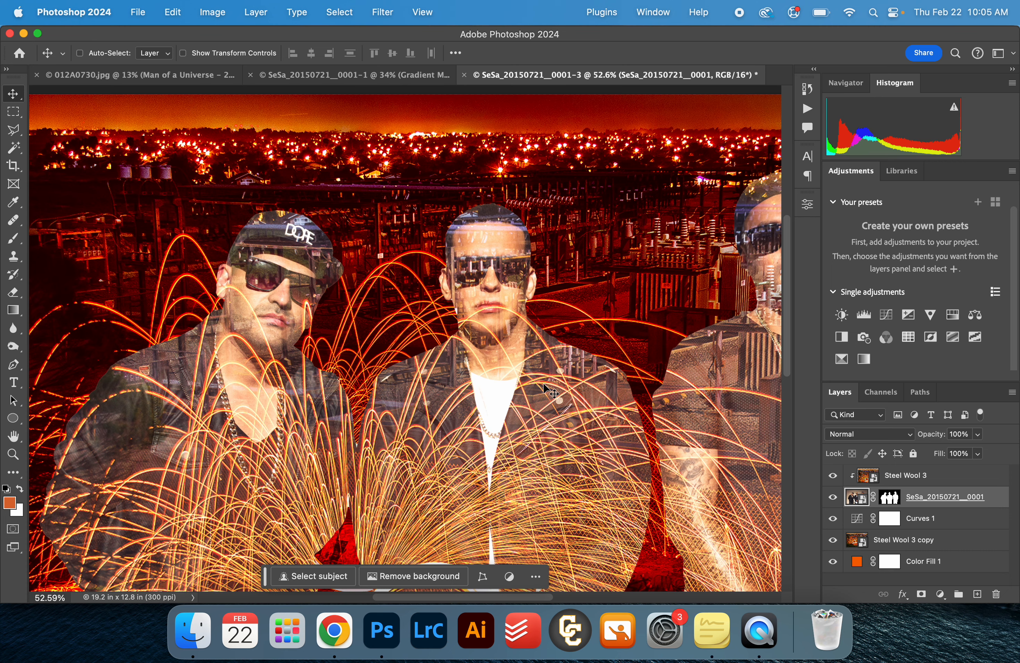
scroll(758, 422, "right", 3)
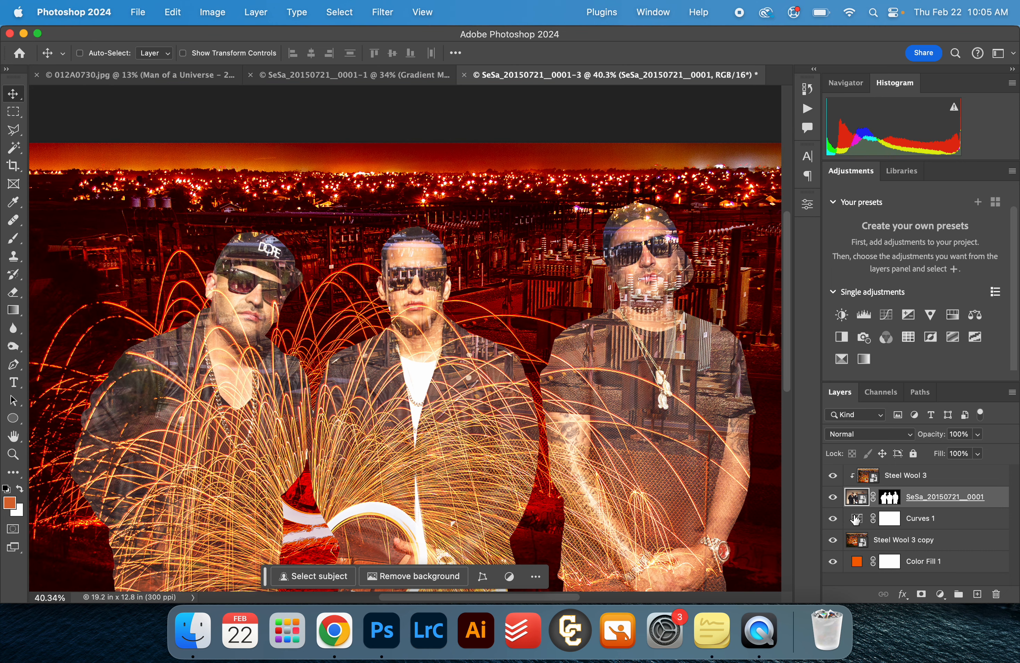
left_click(886, 315)
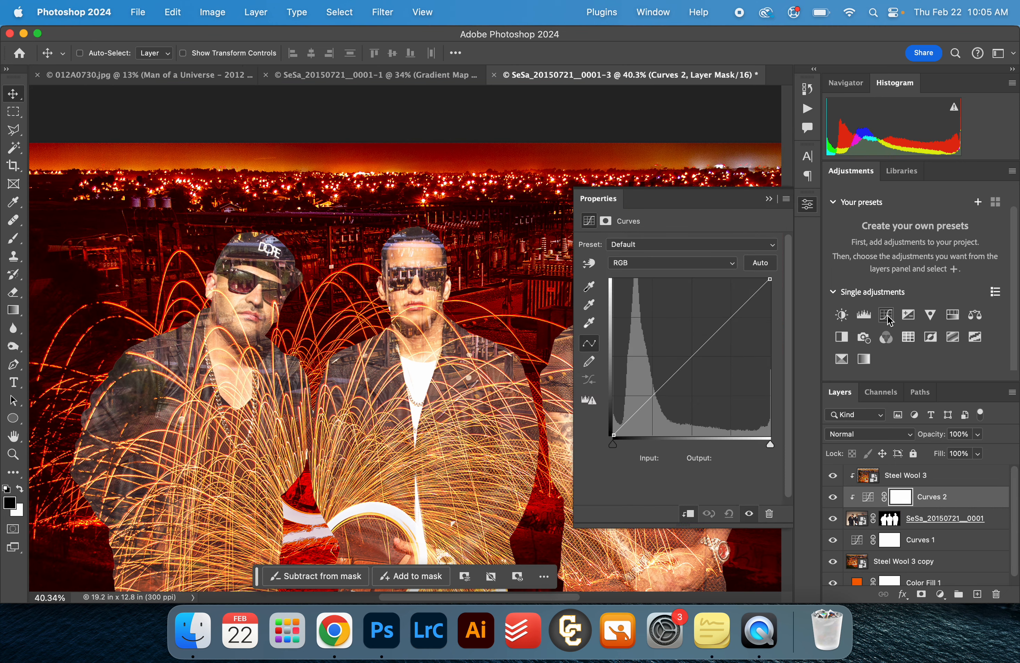
Shape the Curves 2 curve with points at input 70, output 68 and input 156, output 157.
left_click(852, 520)
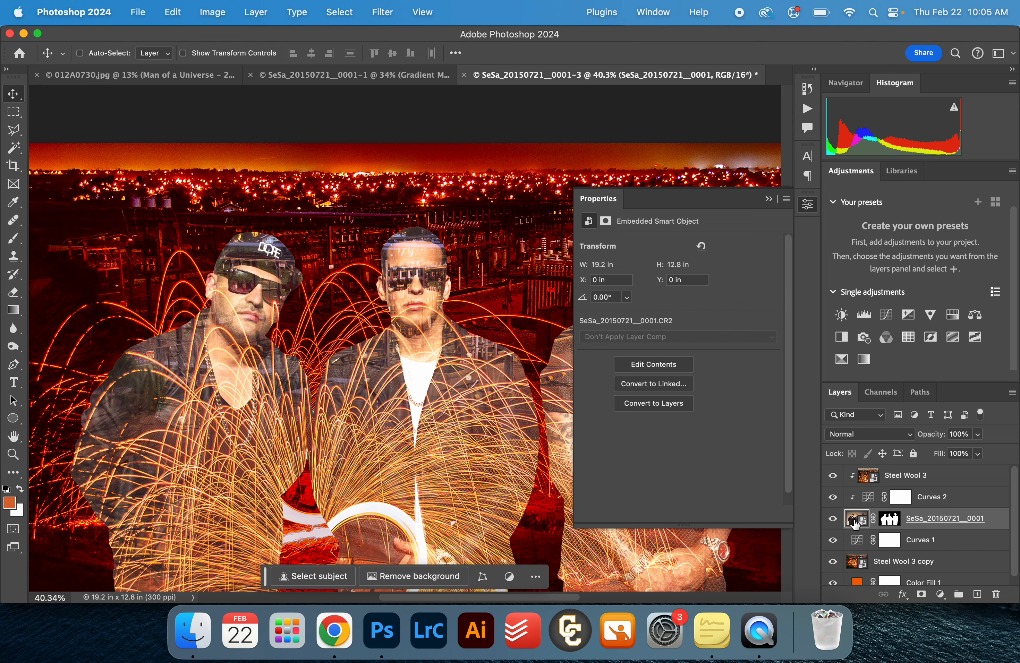
left_click(868, 497)
left_click_drag(703, 346, 723, 368)
scroll(423, 371, "down", 3)
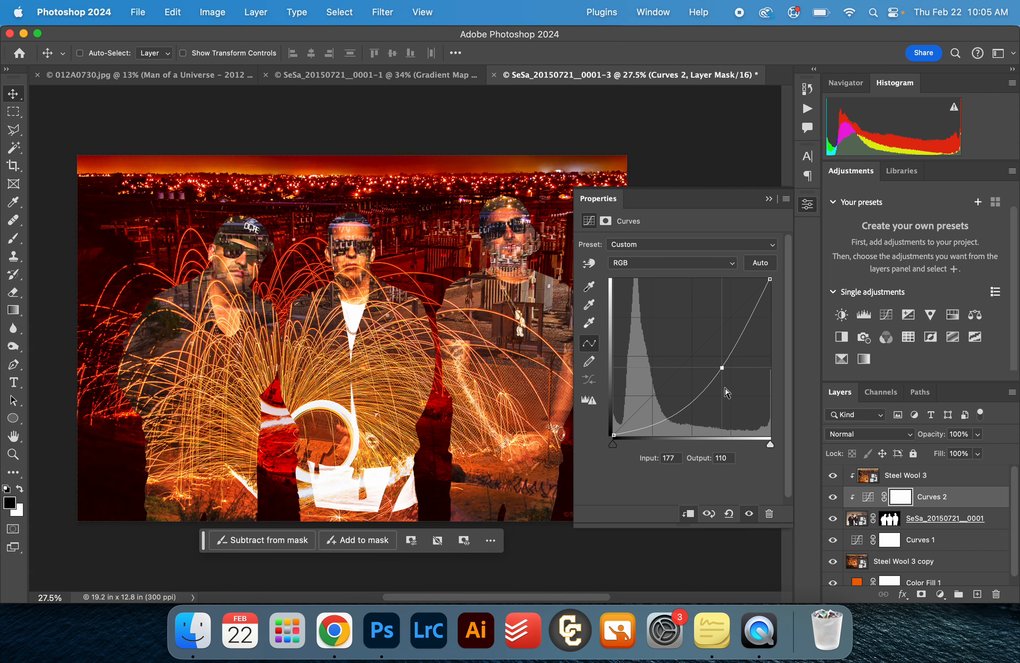
left_click_drag(722, 368, 716, 321)
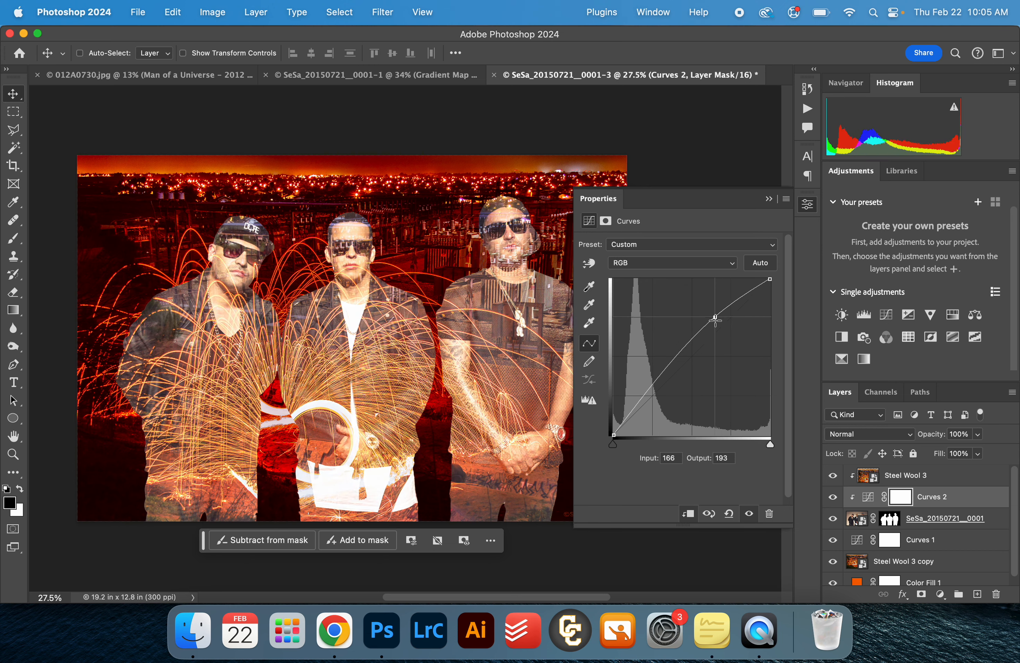
mouse_move(656, 382)
left_mouse_down()
mouse_move(676, 414)
mouse_move(652, 393)
left_mouse_up()
left_click_drag(716, 318, 713, 337)
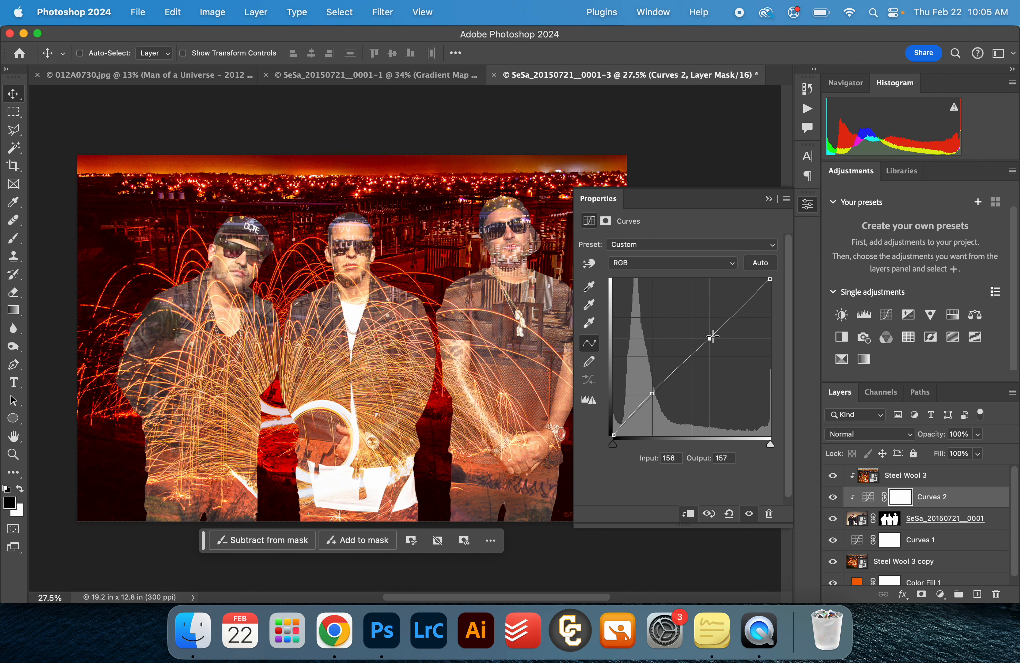
left_click_drag(652, 394, 657, 394)
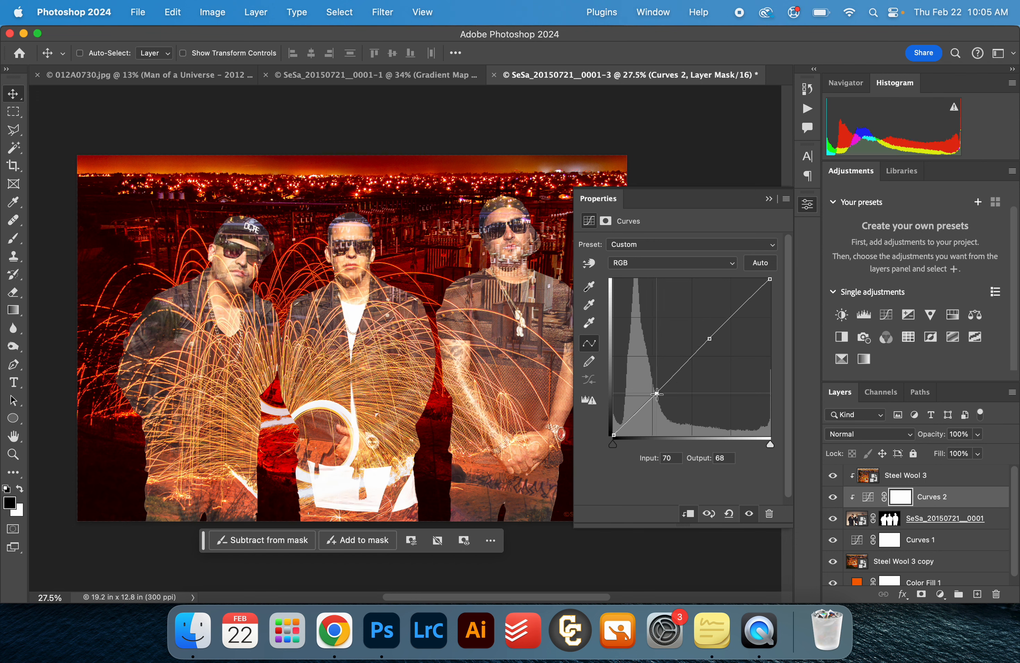
In Curves 1, raise the black point to output 70 and move the highlight point to input 219, output 142.
left_click(852, 545)
scroll(879, 521, "down", 1)
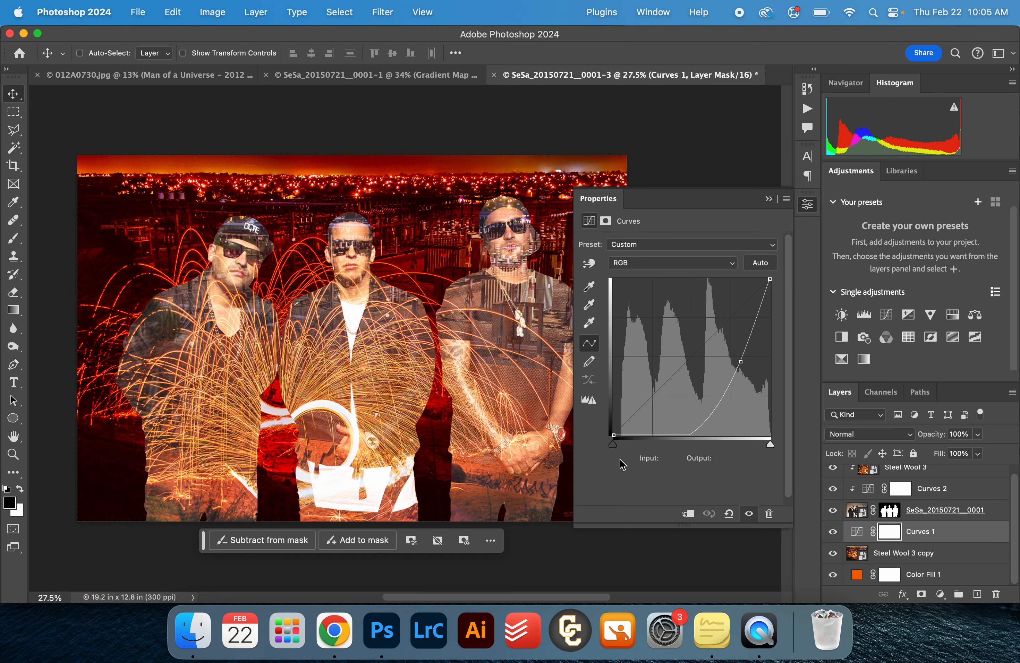
left_click_drag(613, 448, 613, 392)
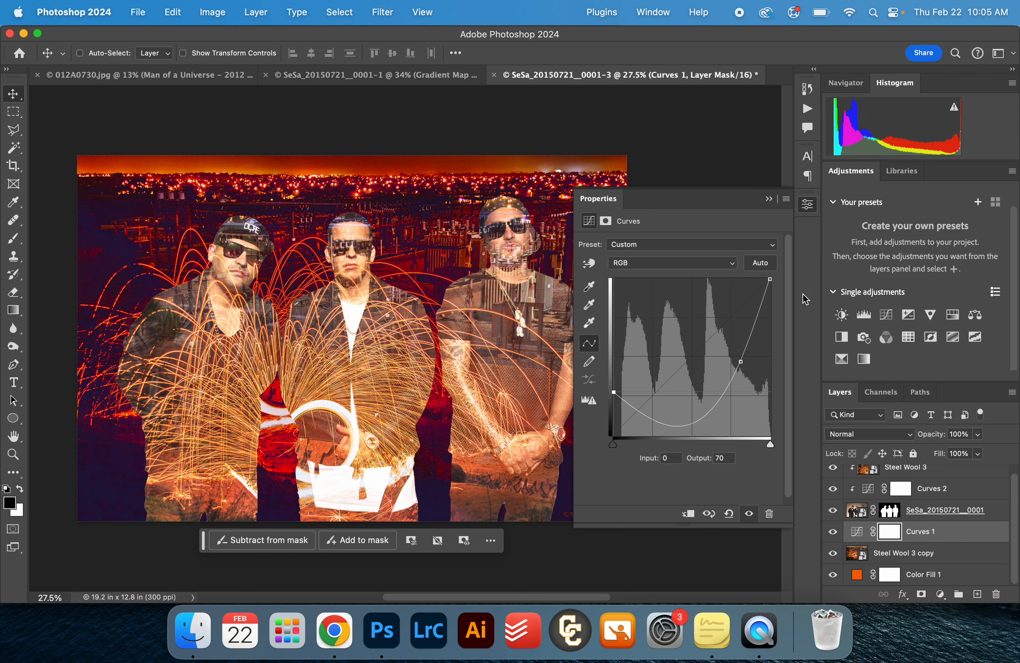
mouse_move(738, 364)
left_mouse_down()
mouse_move(733, 319)
mouse_move(747, 349)
left_mouse_up()
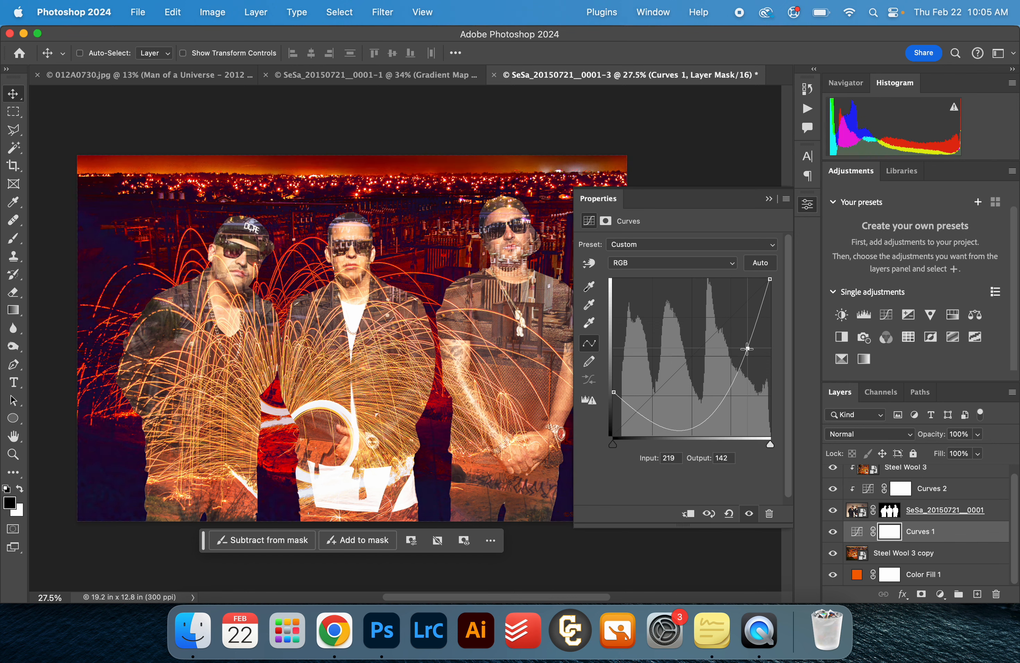
left_click(771, 200)
Compare the image with and without the Steel Wool 3 layer, and add a layer mask to that layer.
scroll(911, 579, "up", 1)
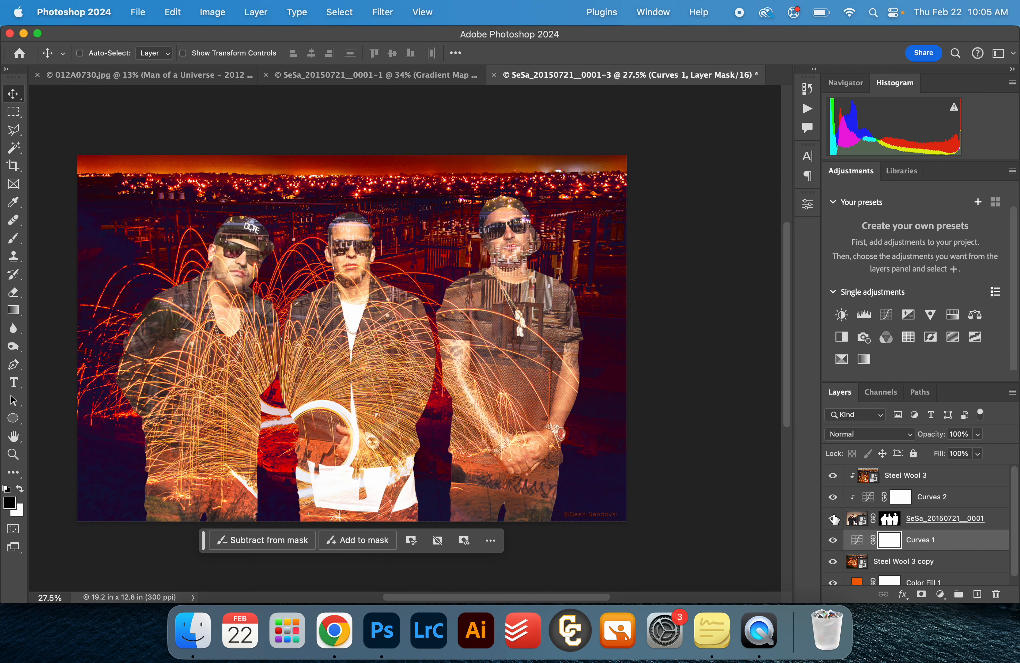
left_click(834, 479)
left_click(833, 479)
left_click(902, 483)
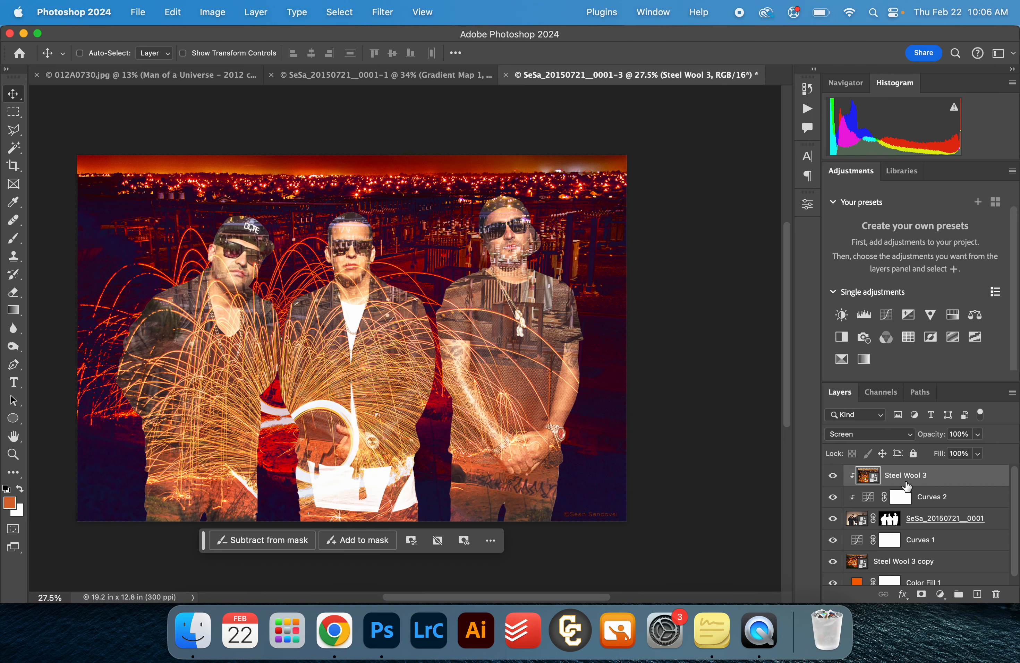
left_click(921, 595)
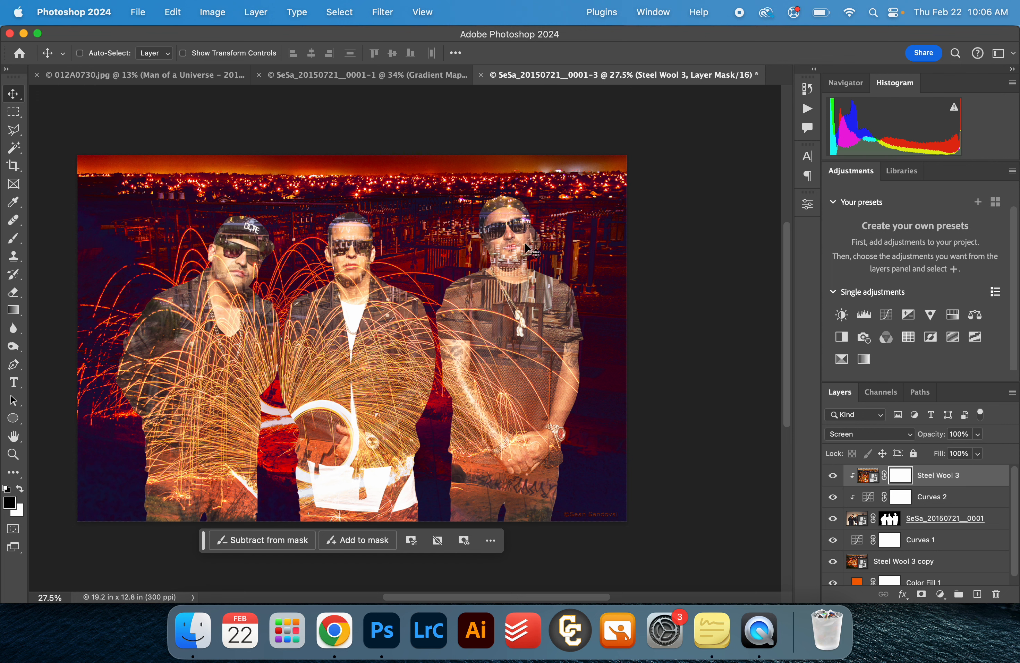
Paint black over the three men's faces on the Steel Wool 3 mask with a size 900 brush at 47% opacity.
key("b")
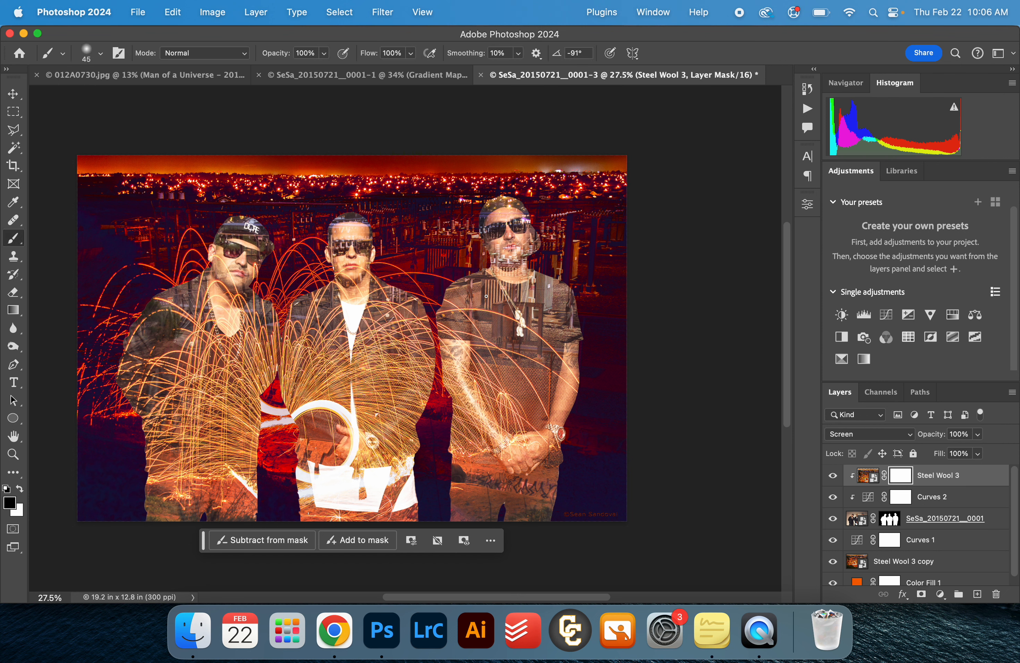
key("bracketright")
key("bracketright")
key("bracketright")
key("bracketright")
key("bracketright")
key("bracketright")
key("bracketright")
key("bracketright")
key("bracketright")
left_click_drag(272, 57, 241, 62)
key("super+space")
left_click(240, 248)
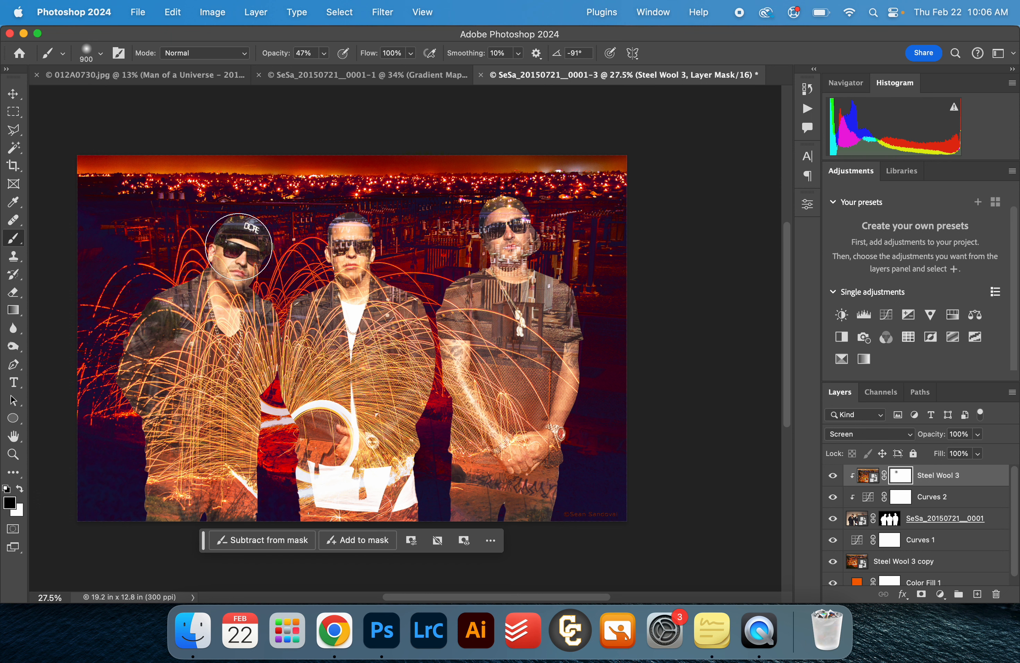
left_click(355, 252)
left_click(511, 236)
left_click(508, 230)
left_click(352, 253)
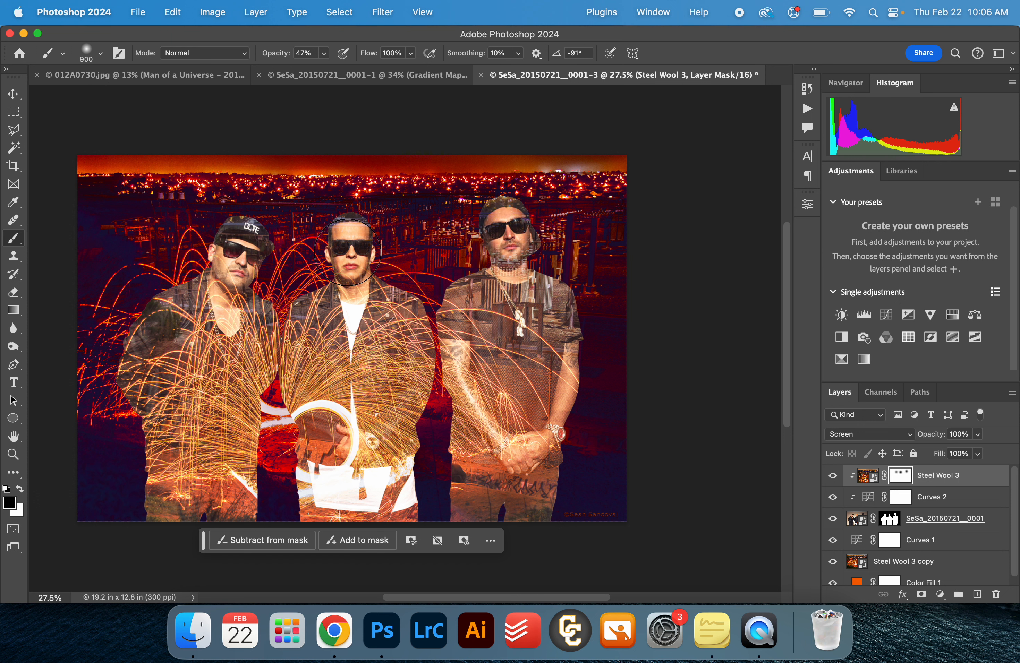
Paint more black over the faces of the outer two men on the Steel Wool 3 mask, and inspect that mask on its own.
left_click(255, 255)
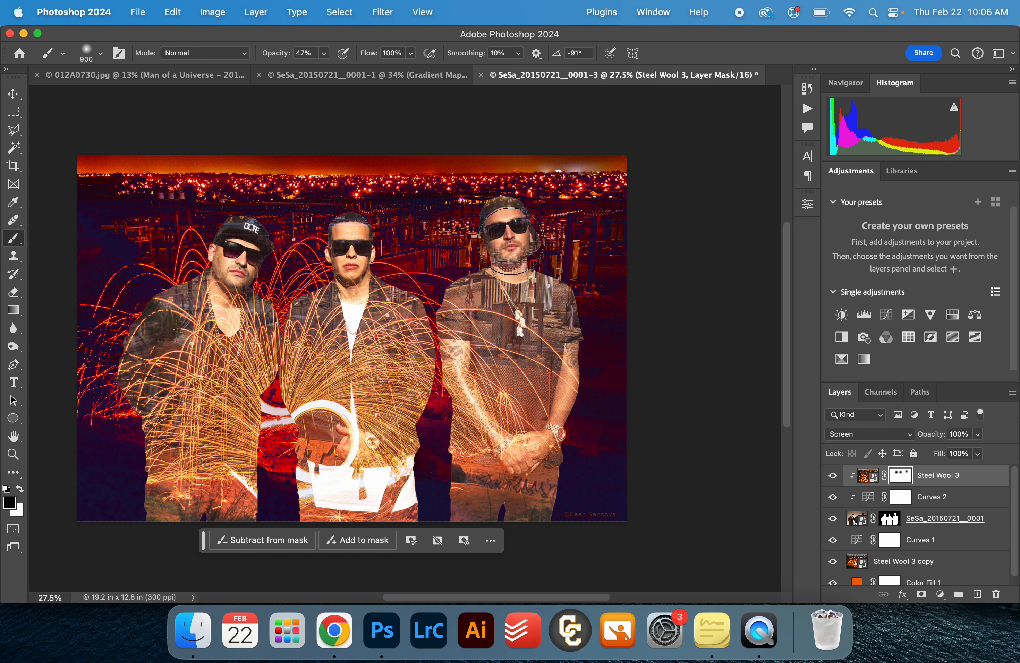
left_click(511, 240)
key("v")
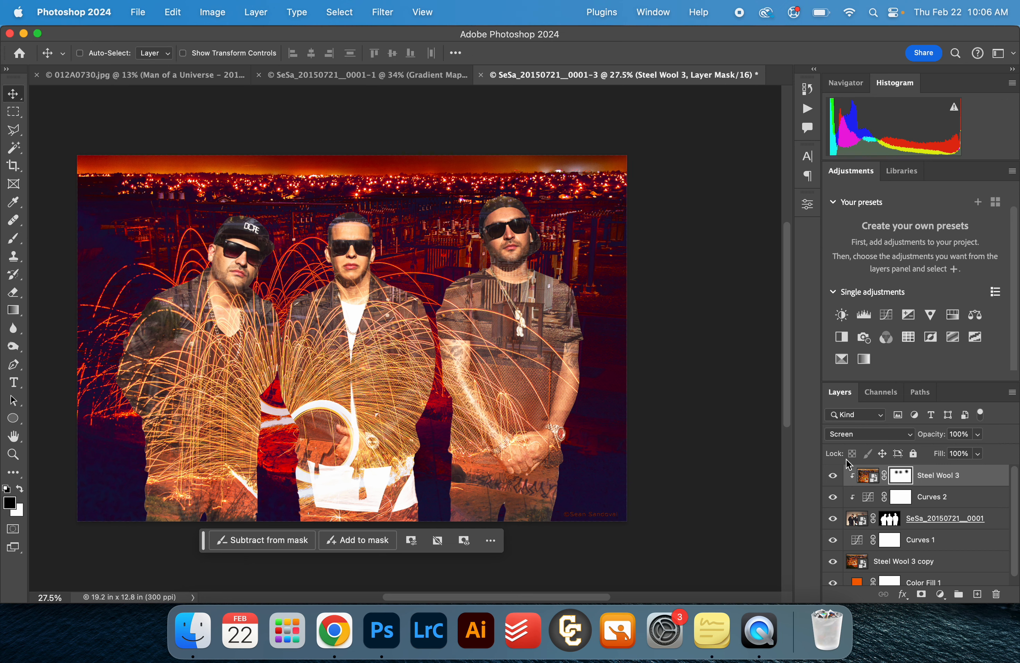
left_click(867, 477)
key("super+0")
left_click(902, 481, "alt")
left_click(902, 481, "alt")
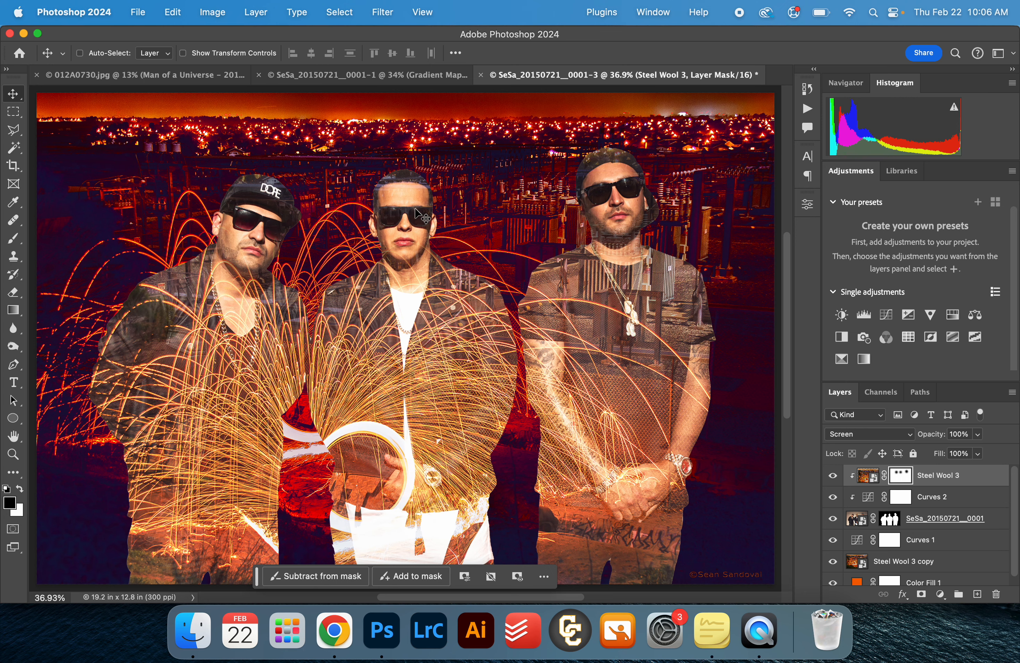
Paint black along the edges of the three men's bodies on the Steel Wool 3 mask with a size 250 brush at 72% opacity.
scroll(308, 194, "down", 3)
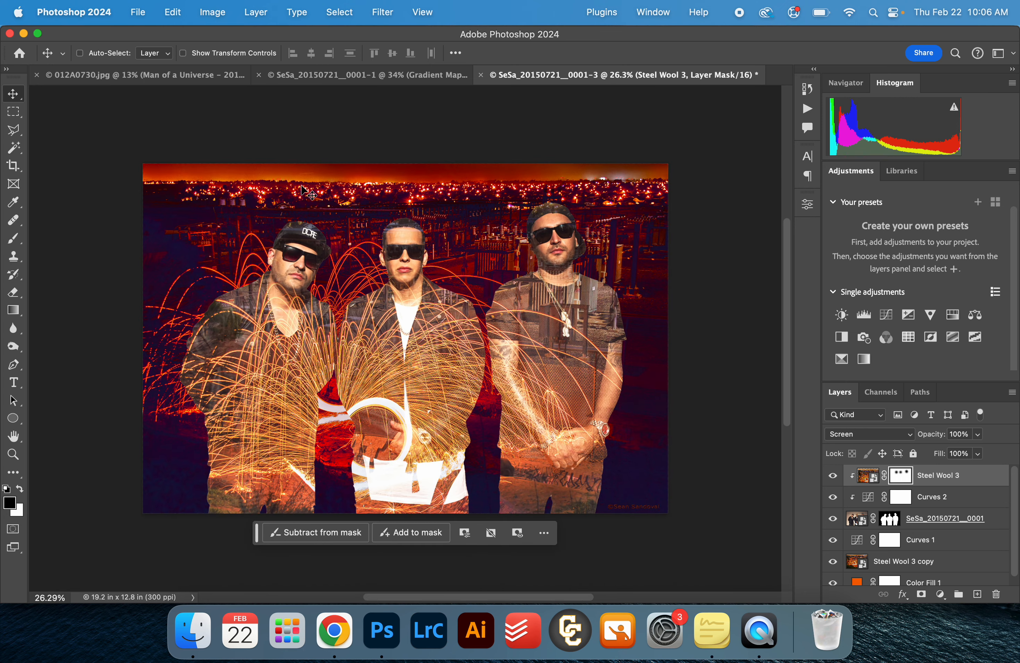
key("b")
mouse_move(190, 474)
left_mouse_down()
mouse_move(153, 428)
mouse_move(152, 381)
mouse_move(170, 318)
left_mouse_up()
key("super+z")
left_click_drag(266, 47, 287, 56)
key("bracketleft")
key("bracketleft")
key("bracketleft")
key("bracketleft")
key("bracketleft")
key("bracketleft")
key("bracketleft")
key("bracketleft")
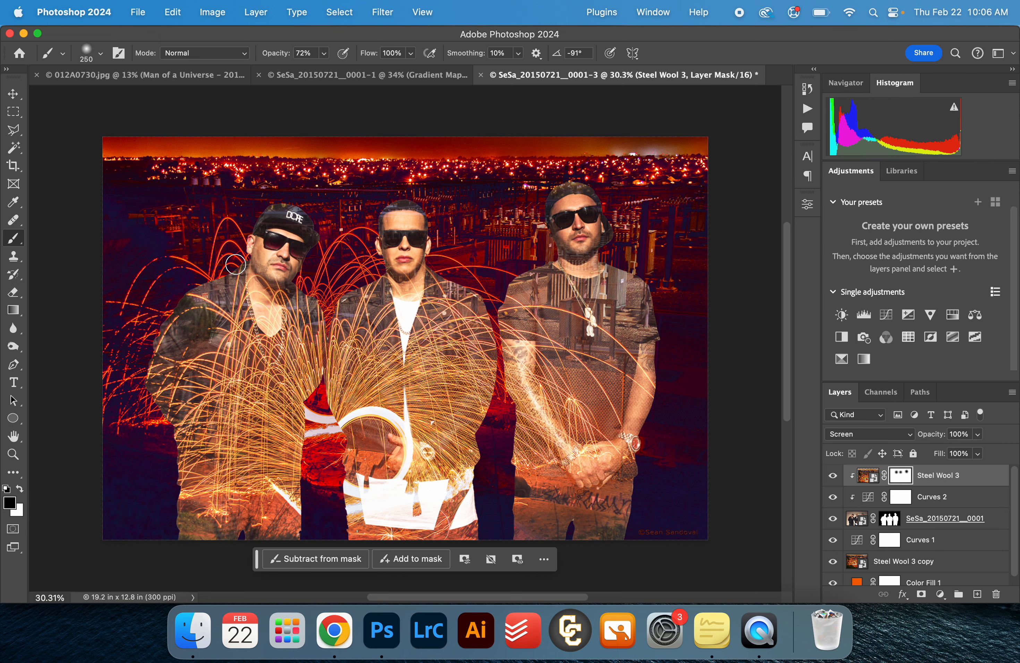
mouse_move(221, 263)
left_mouse_down()
mouse_move(161, 332)
mouse_move(150, 367)
mouse_move(178, 521)
mouse_move(209, 542)
left_mouse_up()
mouse_move(293, 539)
left_mouse_down()
mouse_move(302, 430)
mouse_move(330, 338)
mouse_move(324, 309)
mouse_move(295, 284)
mouse_move(329, 321)
mouse_move(351, 289)
mouse_move(382, 274)
mouse_move(327, 332)
mouse_move(317, 374)
mouse_move(332, 393)
mouse_move(373, 560)
left_mouse_up()
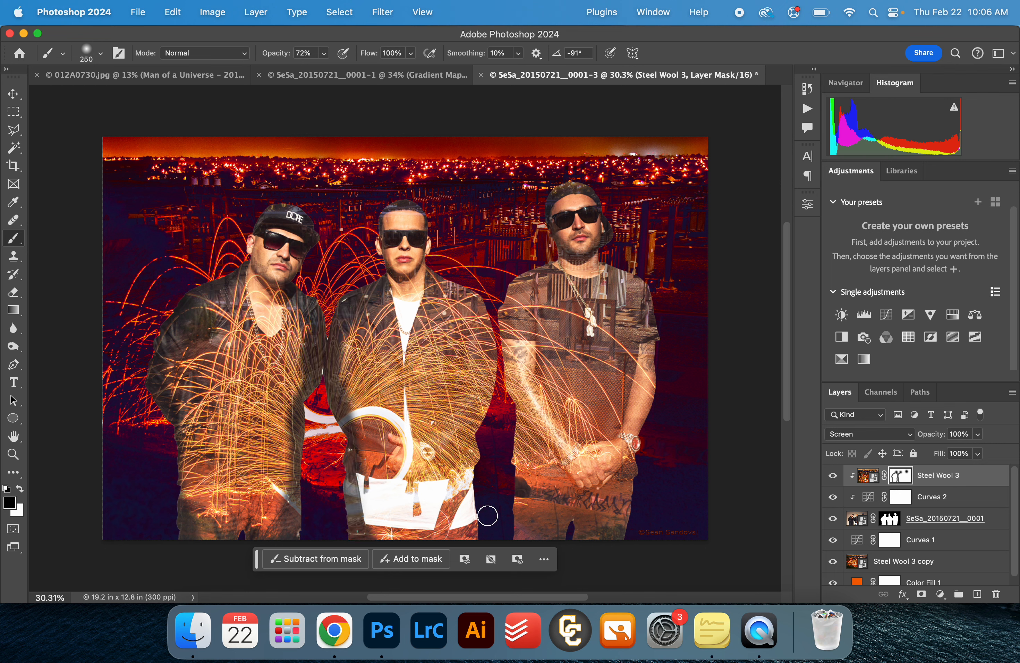
mouse_move(487, 516)
left_mouse_down()
mouse_move(471, 494)
mouse_move(472, 454)
mouse_move(498, 351)
mouse_move(495, 310)
mouse_move(475, 285)
mouse_move(437, 261)
left_mouse_up()
mouse_move(550, 257)
left_mouse_down()
mouse_move(526, 275)
mouse_move(503, 321)
mouse_move(520, 536)
left_mouse_up()
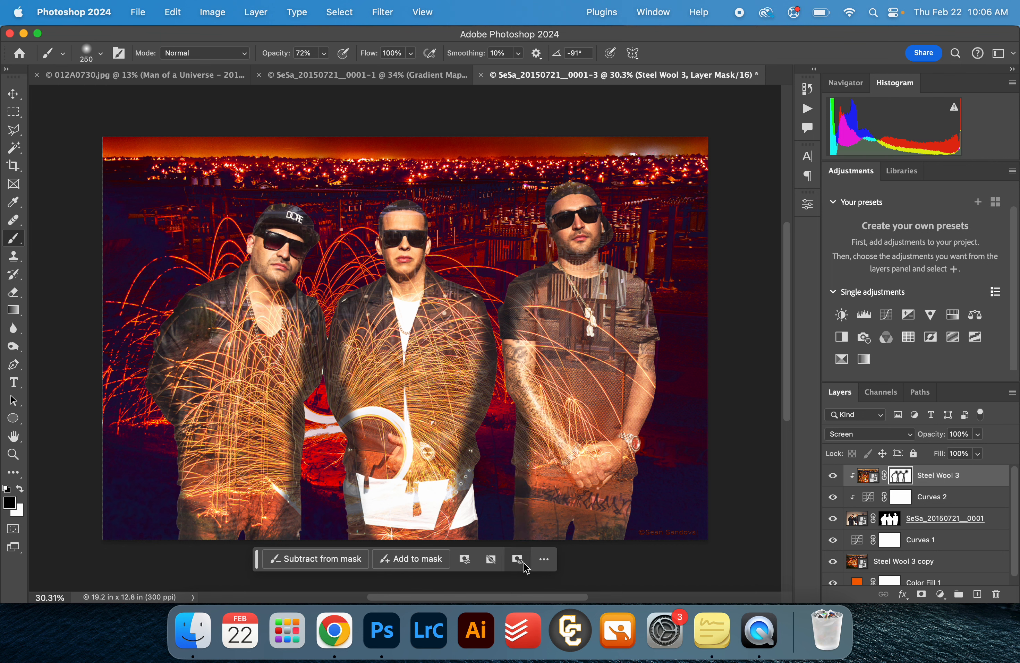
mouse_move(609, 544)
left_mouse_down()
mouse_move(672, 375)
mouse_move(652, 414)
mouse_move(658, 300)
mouse_move(659, 318)
mouse_move(614, 237)
left_mouse_up()
key("v")
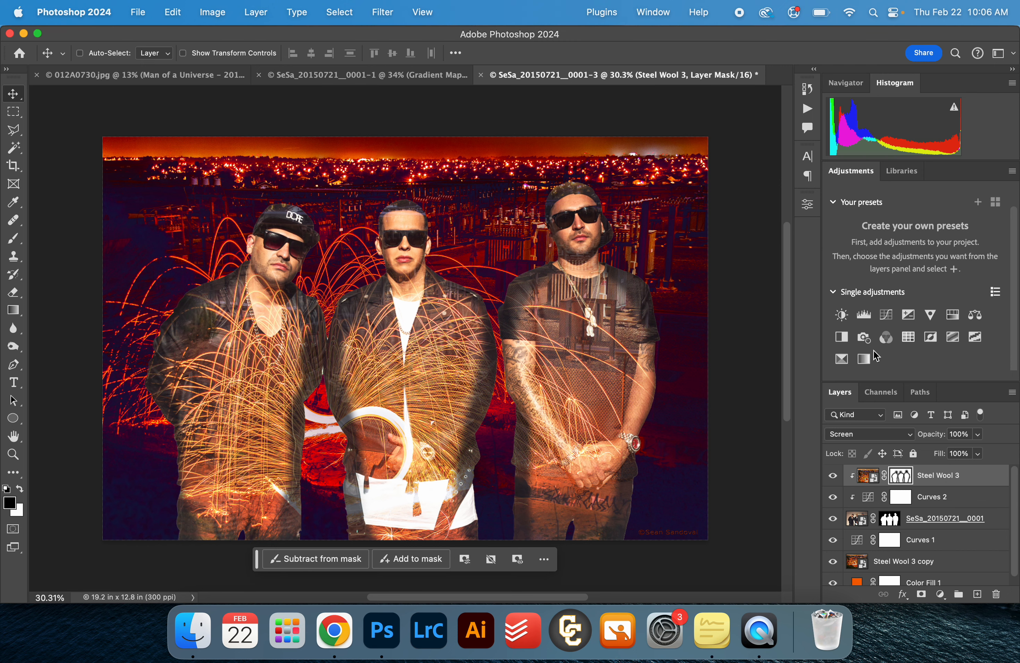
Try a Black & White adjustment, undo it, and add a Gradient Map adjustment layer above Steel Wool 3 instead.
left_click(847, 343)
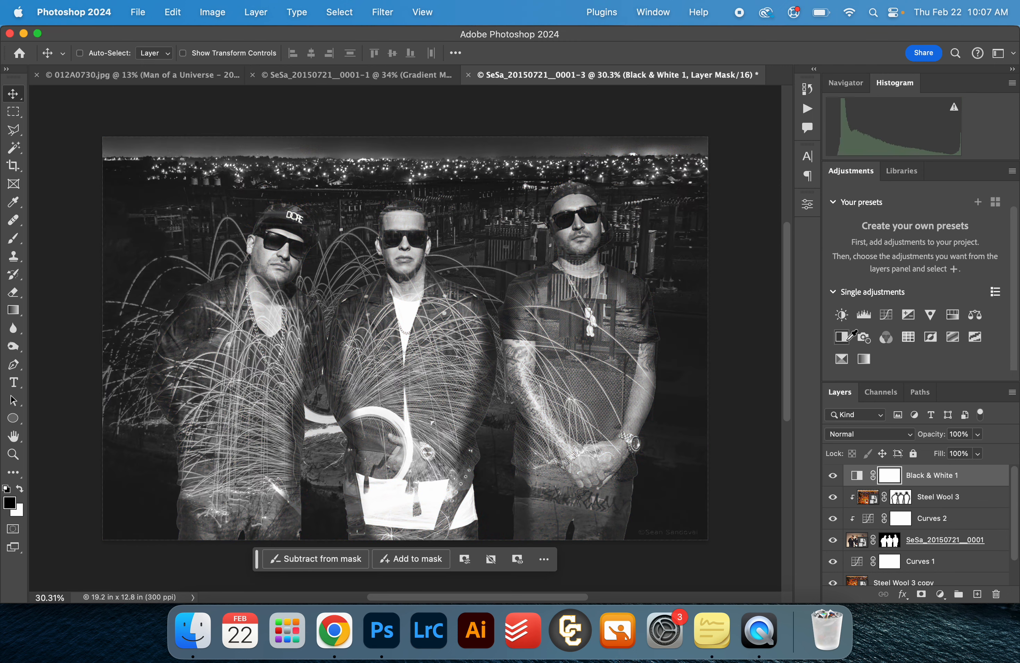
key("super+z")
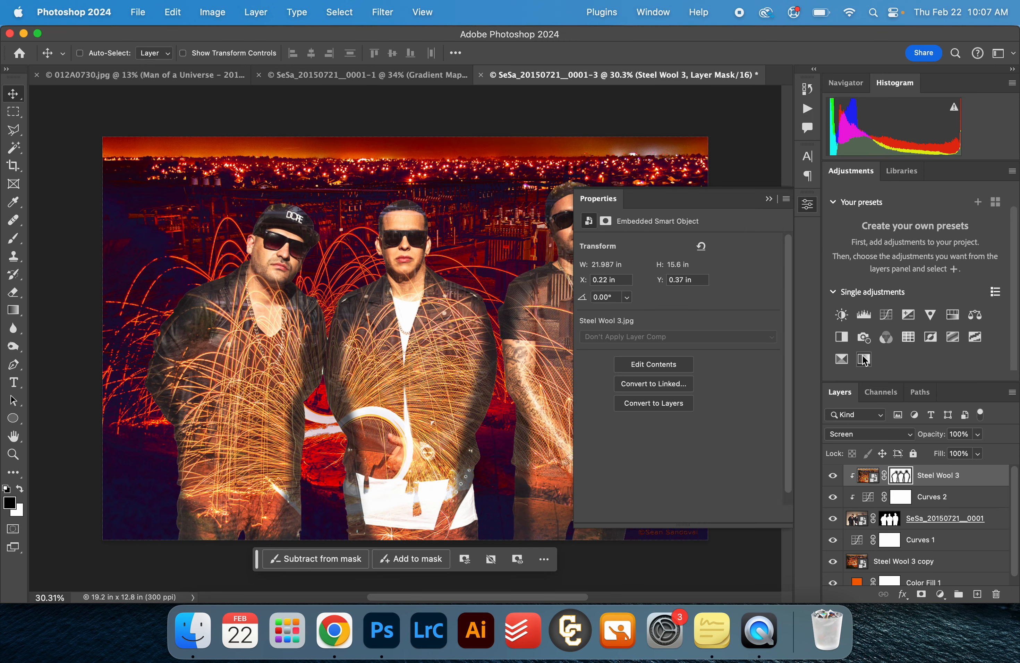
left_click(864, 361)
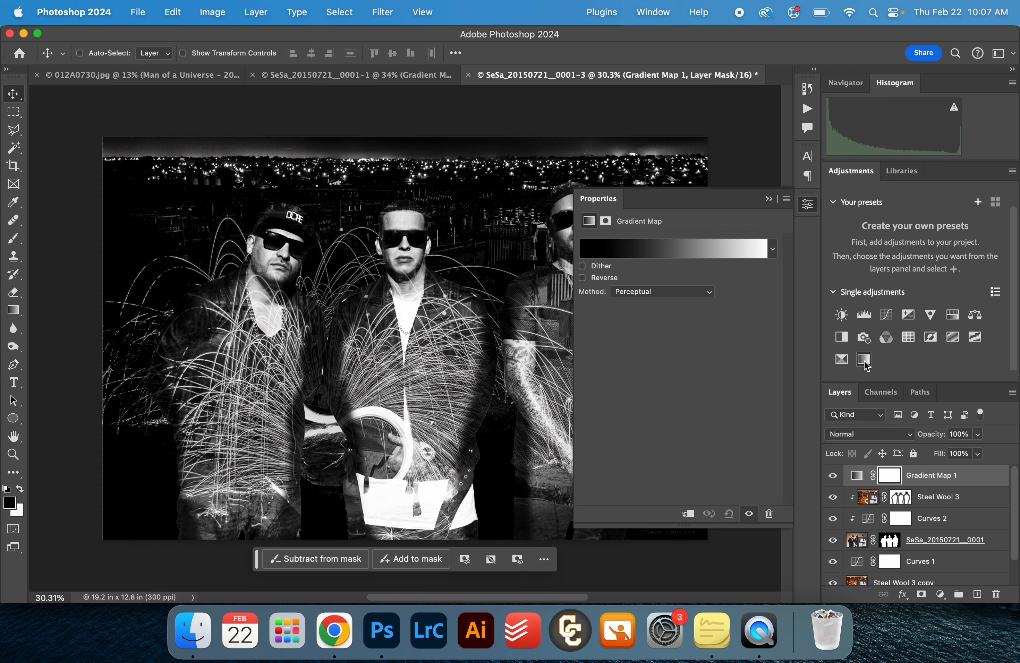
left_click(774, 200)
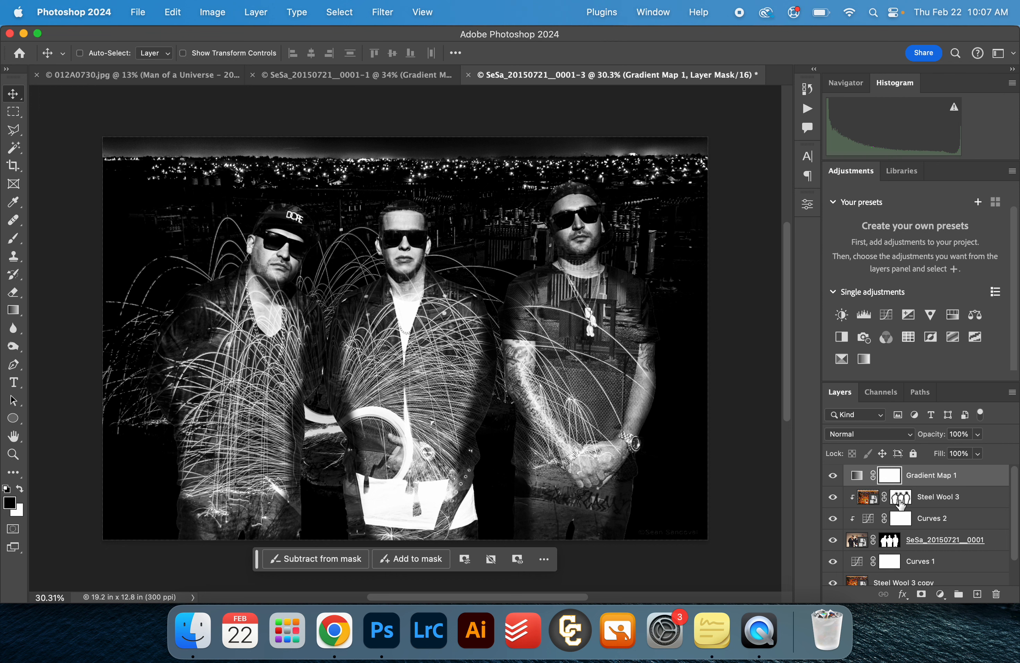
On the Steel Wool 3 mask, draw a polygonal lasso selection around the three men's bodies from the necks down.
left_click(901, 500)
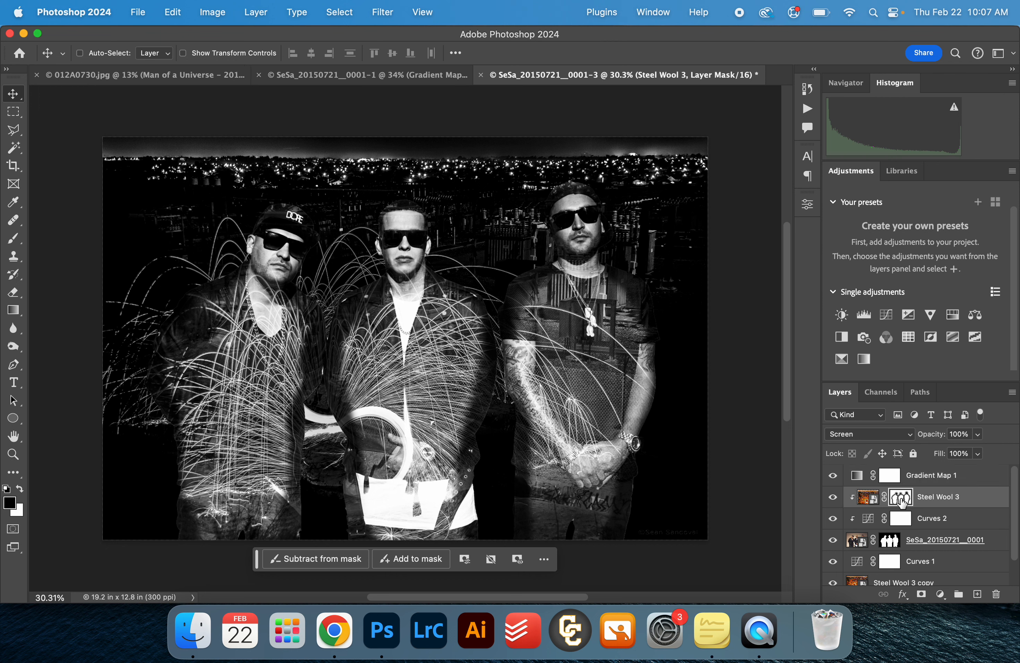
key("l")
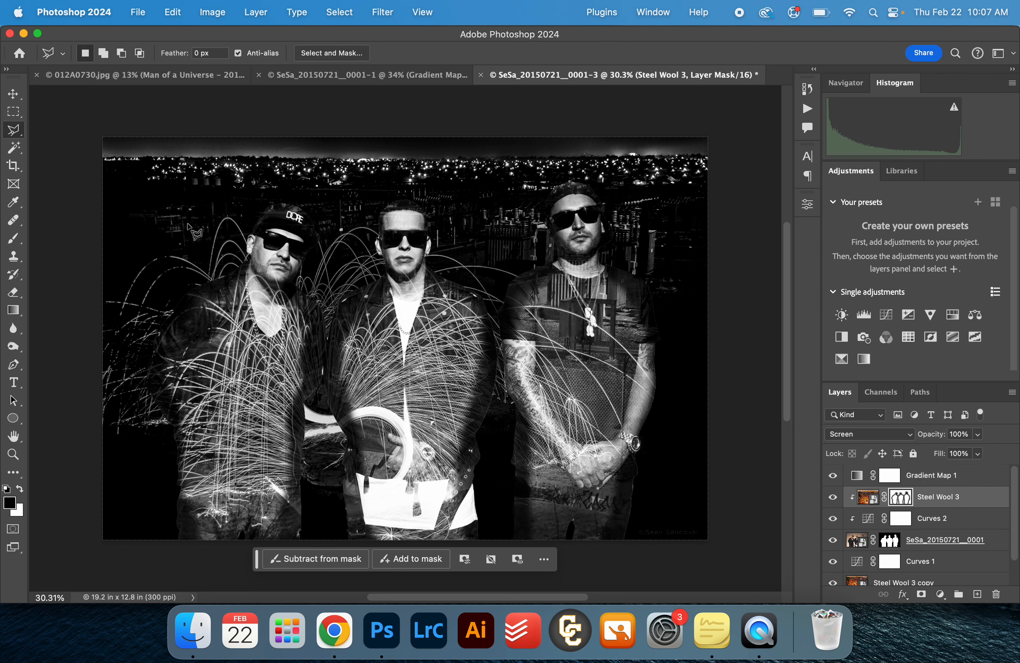
left_click(350, 276)
left_click(391, 281)
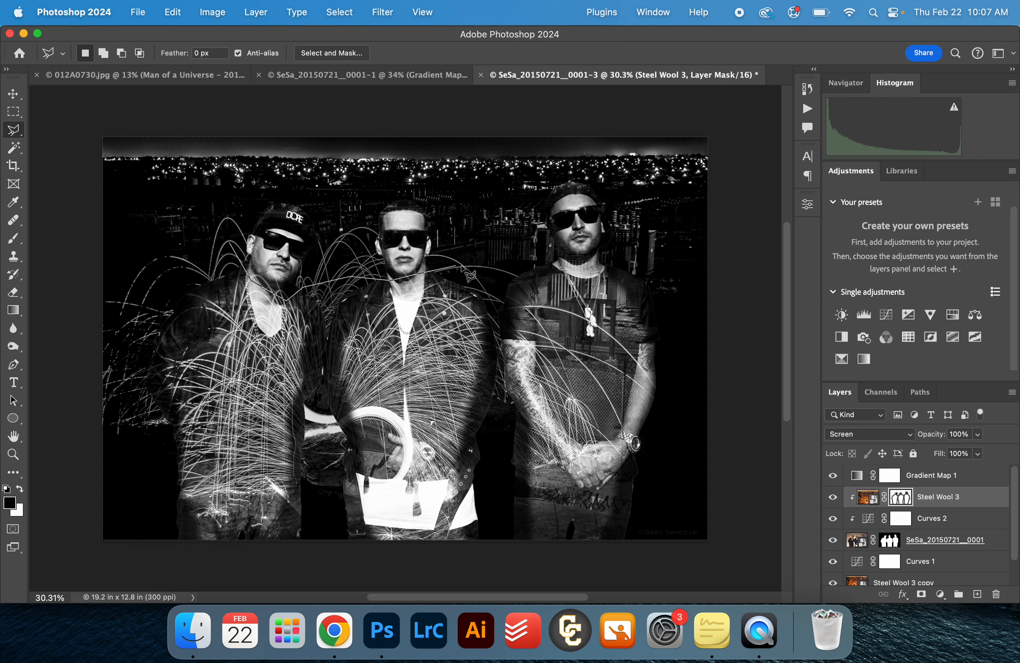
left_click(547, 257)
left_click(673, 257)
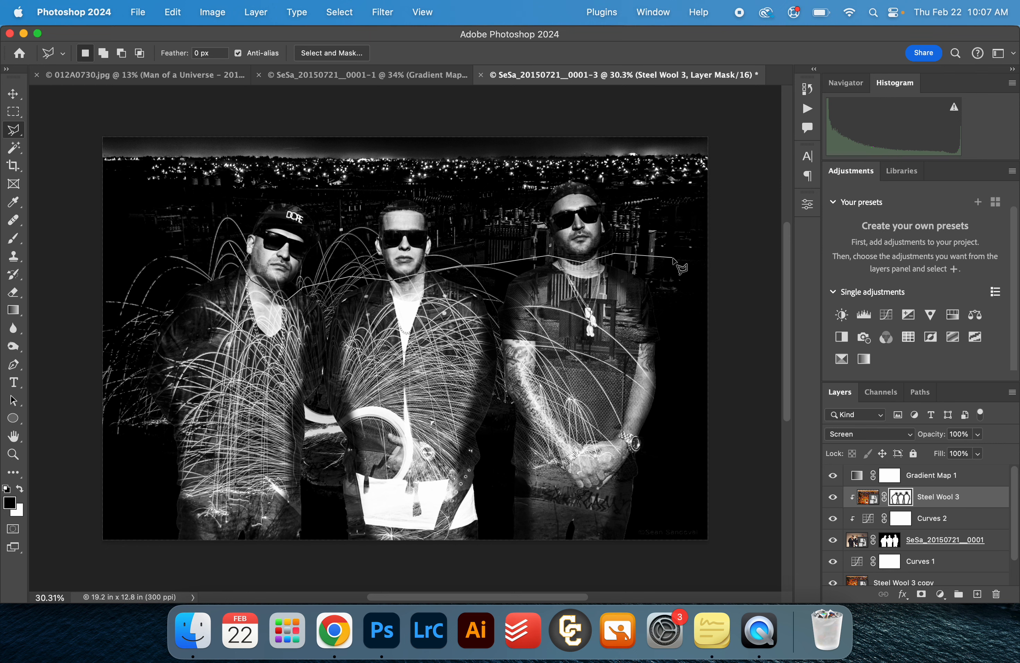
left_click(703, 522)
left_click(540, 575)
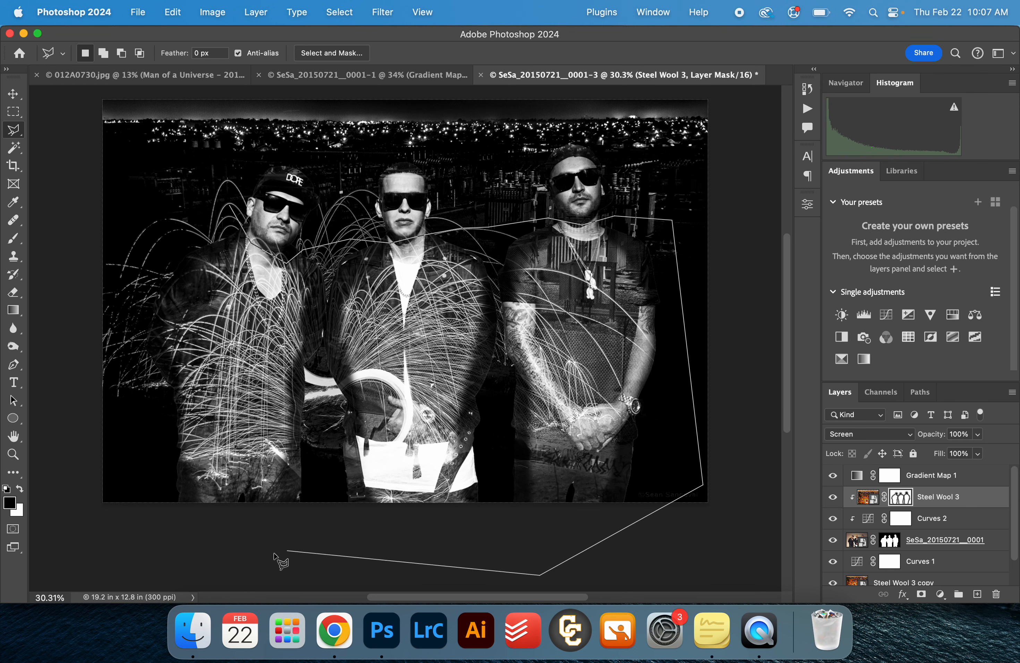
left_click(236, 554)
left_click(154, 531)
left_click(118, 361)
left_click(140, 246)
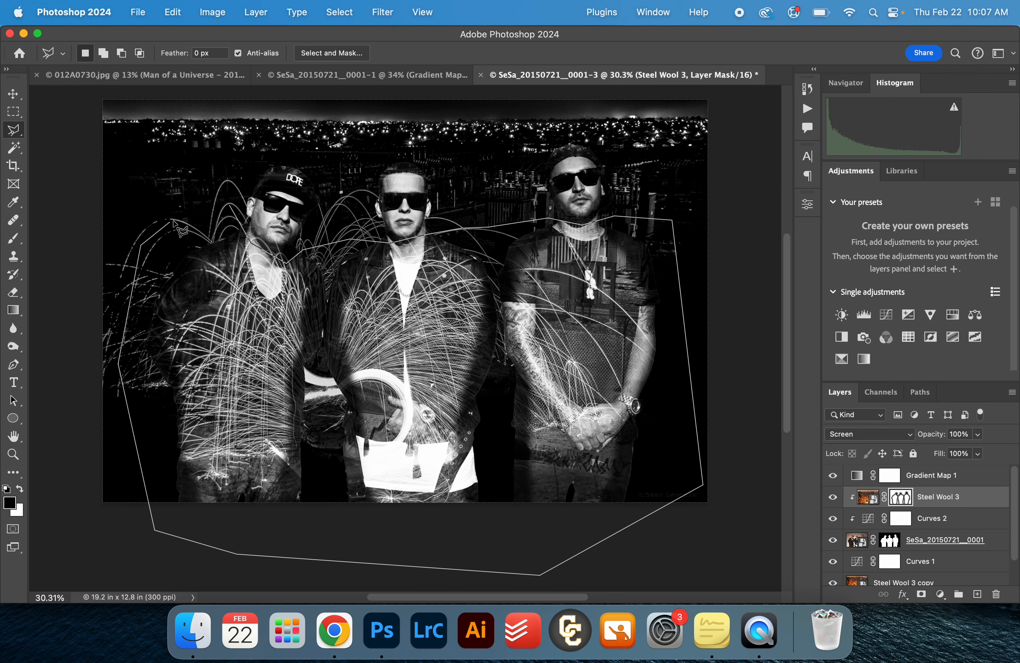
left_click(175, 224)
left_click(228, 205)
Fill the selected body area of the Steel Wool 3 mask with white and deselect.
left_click(173, 10)
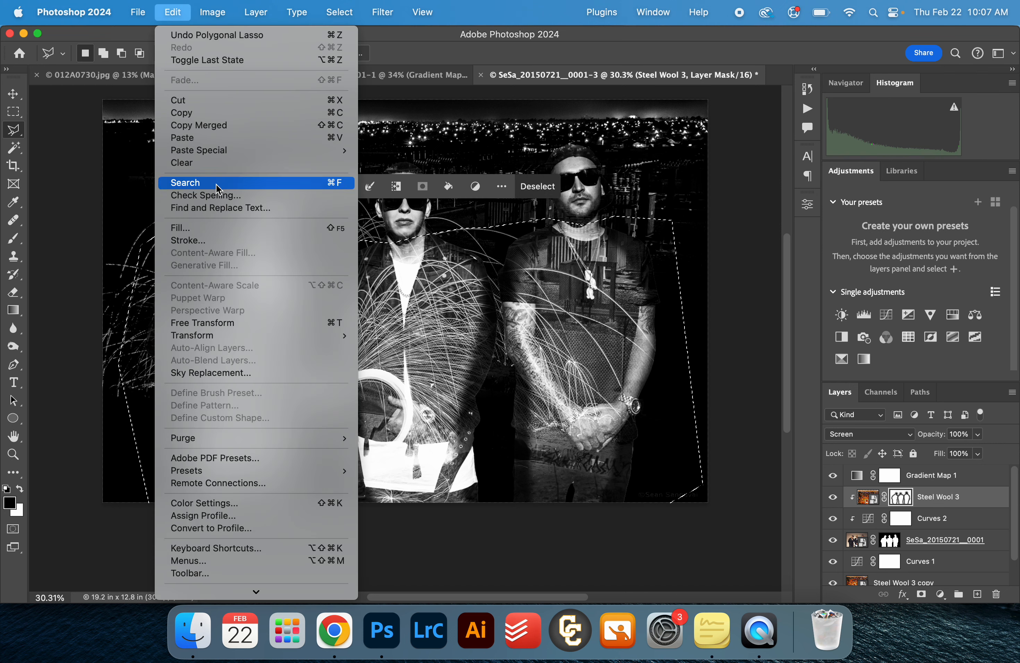
left_click(214, 233)
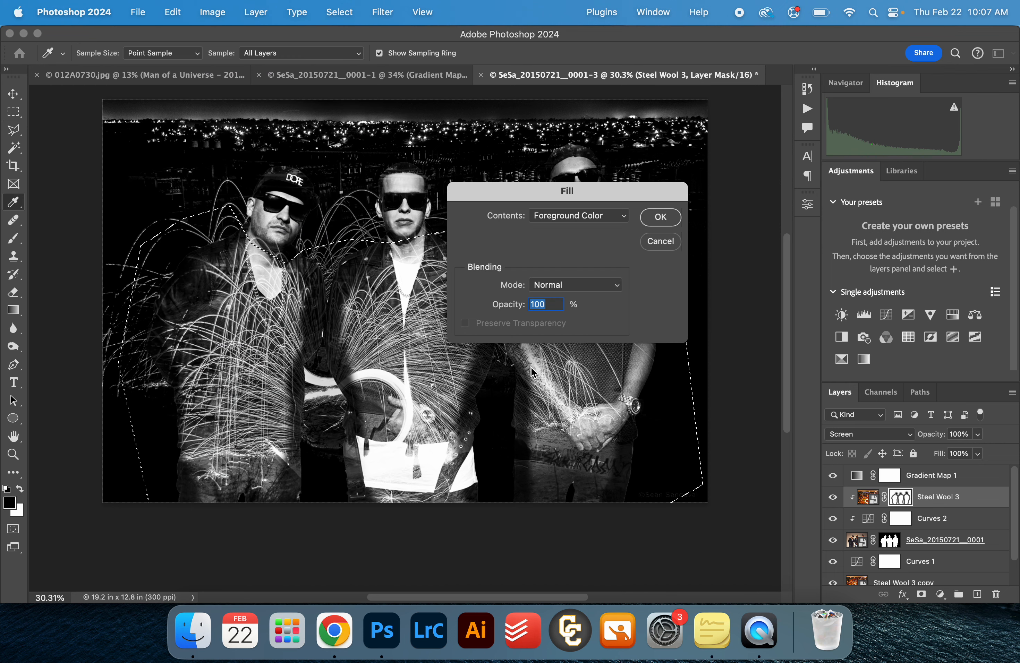
left_click(571, 216)
left_click(573, 348)
left_click(661, 217)
key("v")
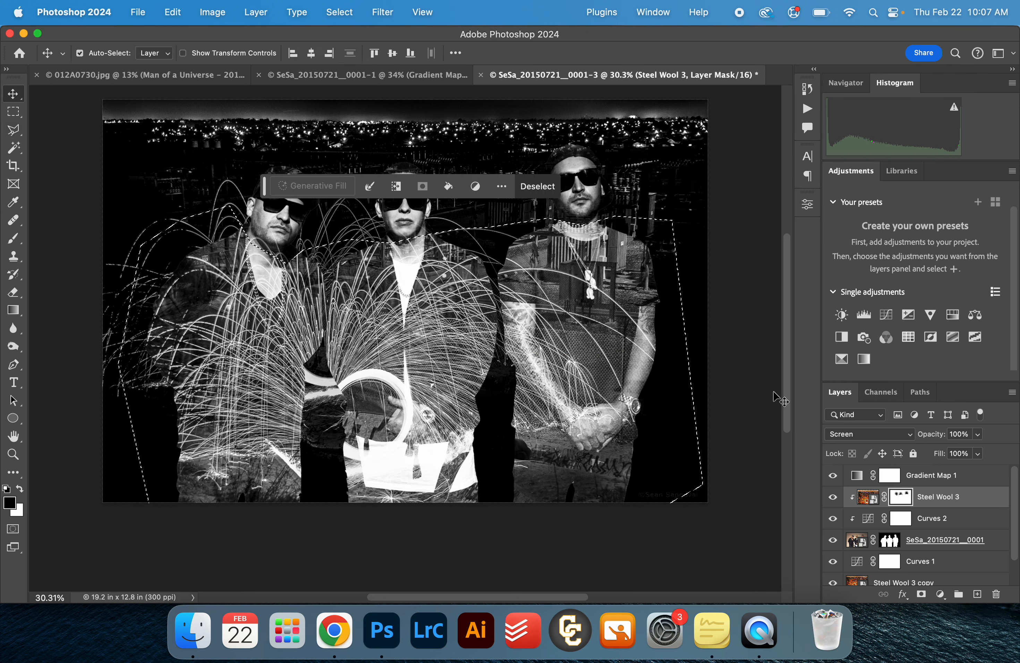
key("super+d")
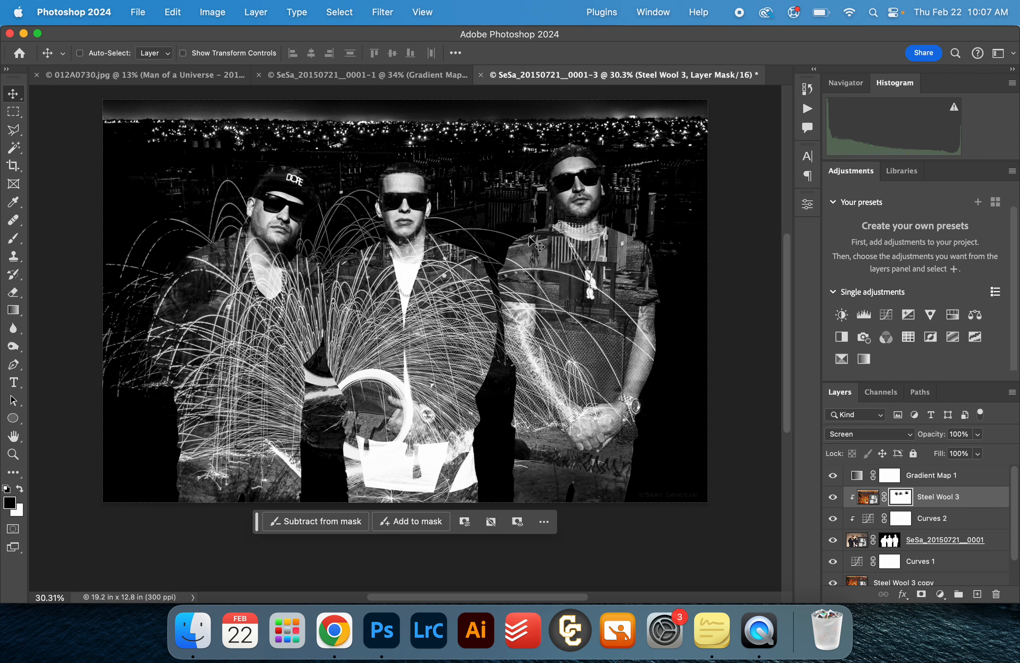
Viewing the Steel Wool 3 mask alone, paint white over the leftover hard edges below the faces with a size 250 brush at 100% opacity.
left_click(903, 502, "alt")
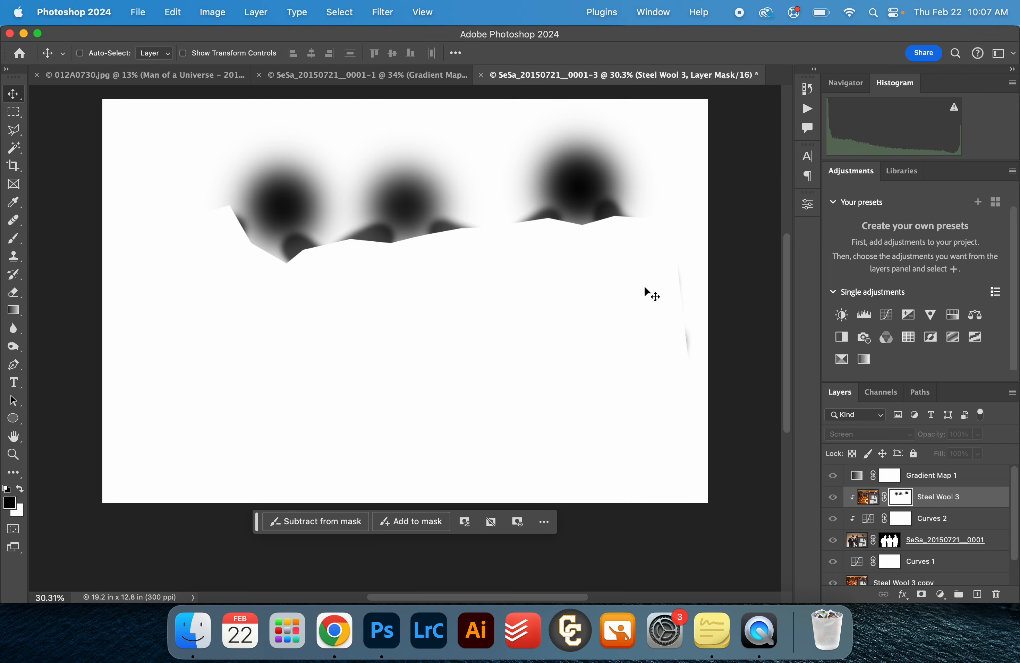
key("b")
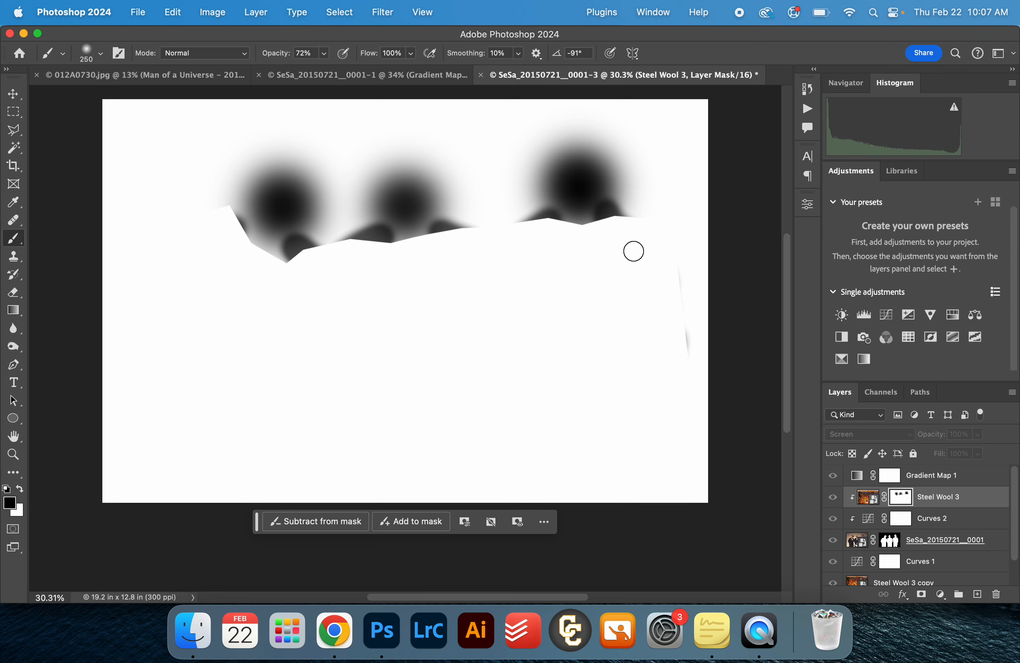
left_click_drag(643, 231, 684, 351)
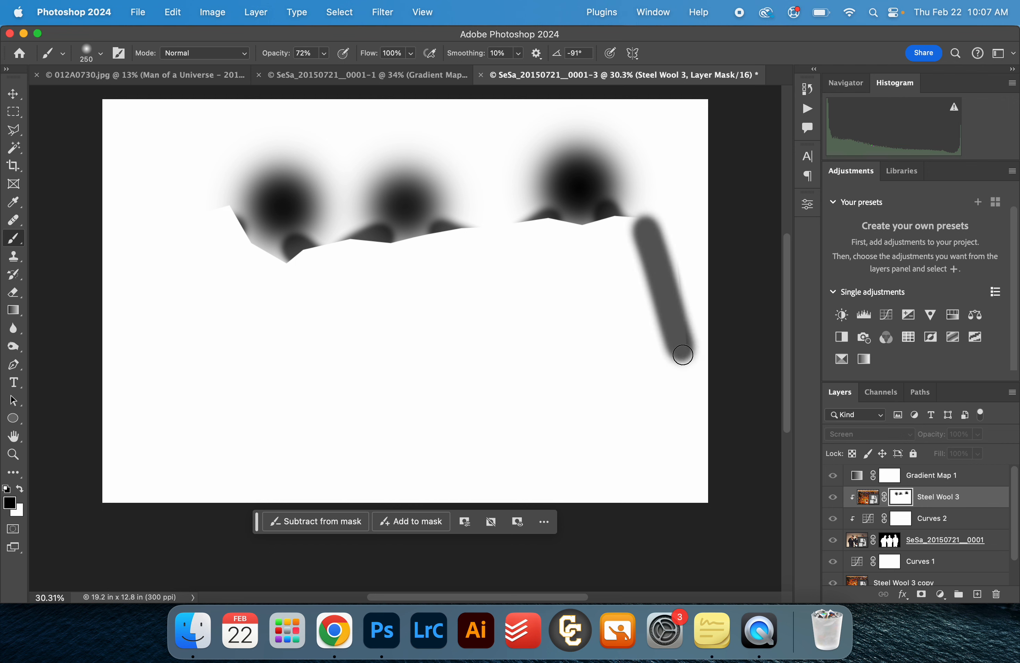
key("super+z")
key("x")
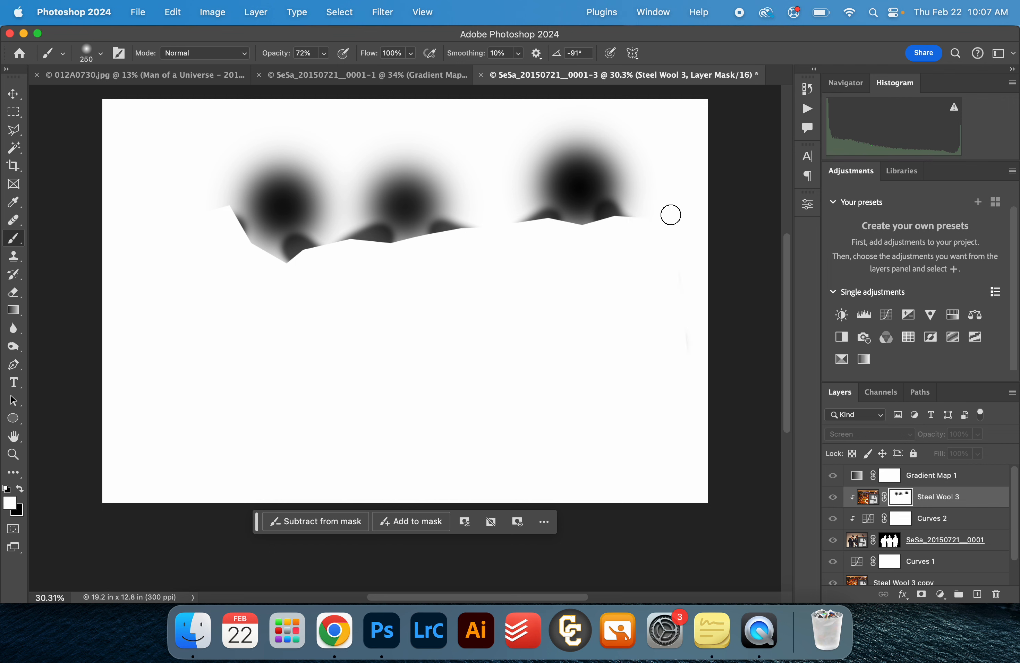
left_click_drag(264, 57, 459, 61)
mouse_move(644, 234)
left_mouse_down()
mouse_move(622, 219)
mouse_move(592, 232)
mouse_move(359, 246)
mouse_move(276, 272)
mouse_move(216, 207)
left_mouse_up()
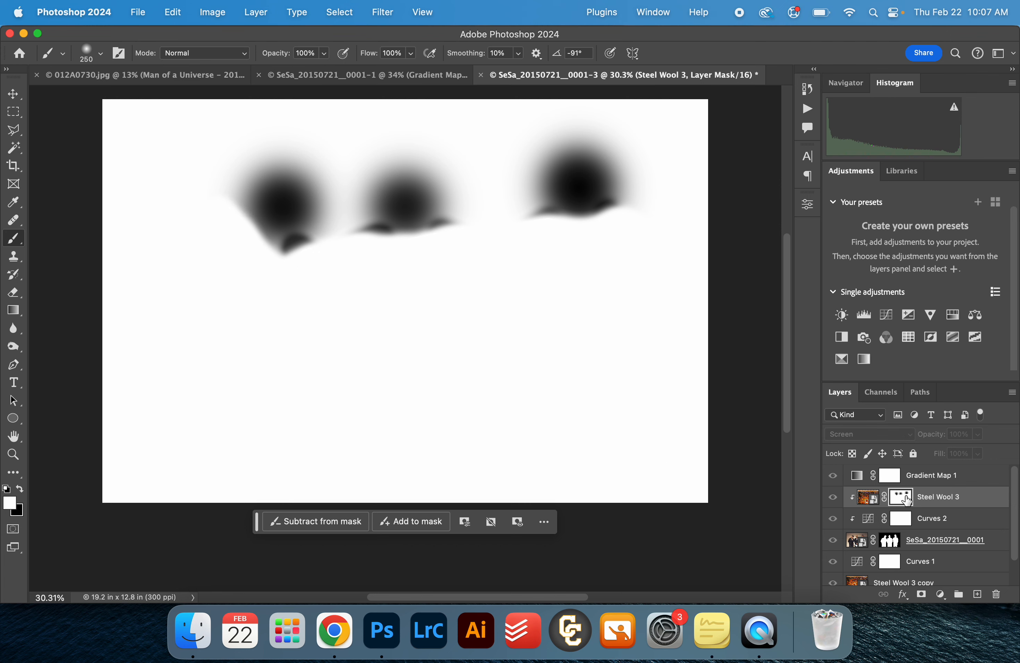
left_click(905, 499, "alt")
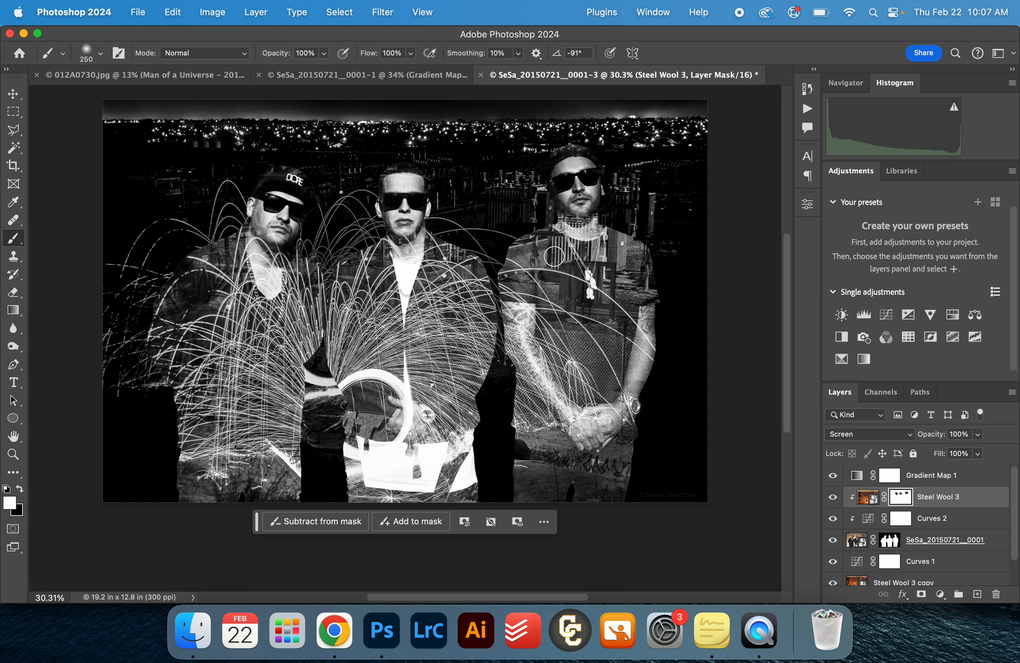
key("v")
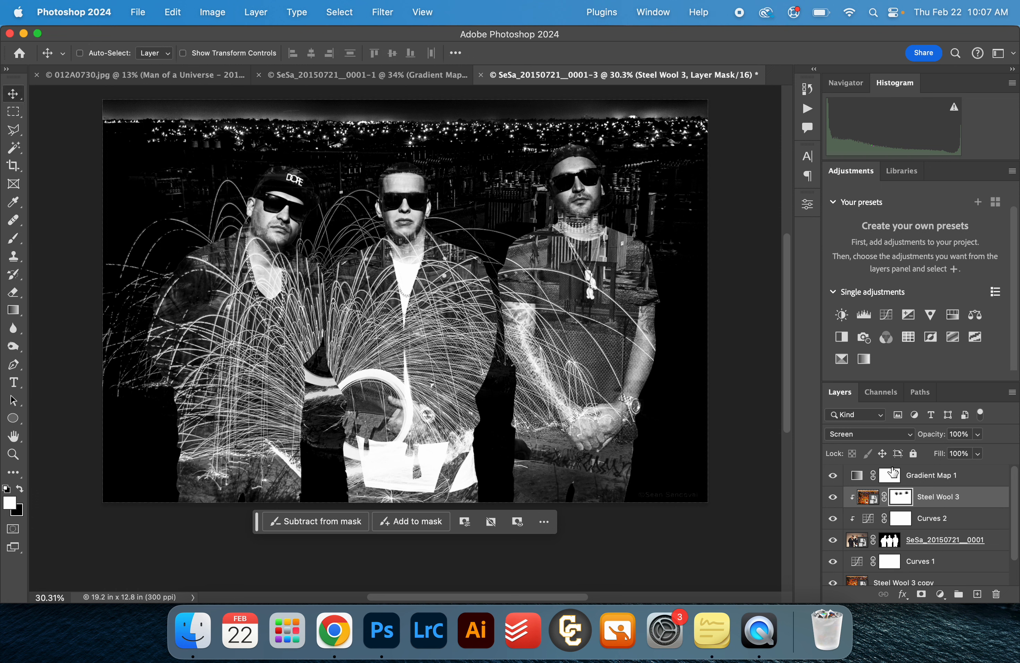
left_click(865, 501)
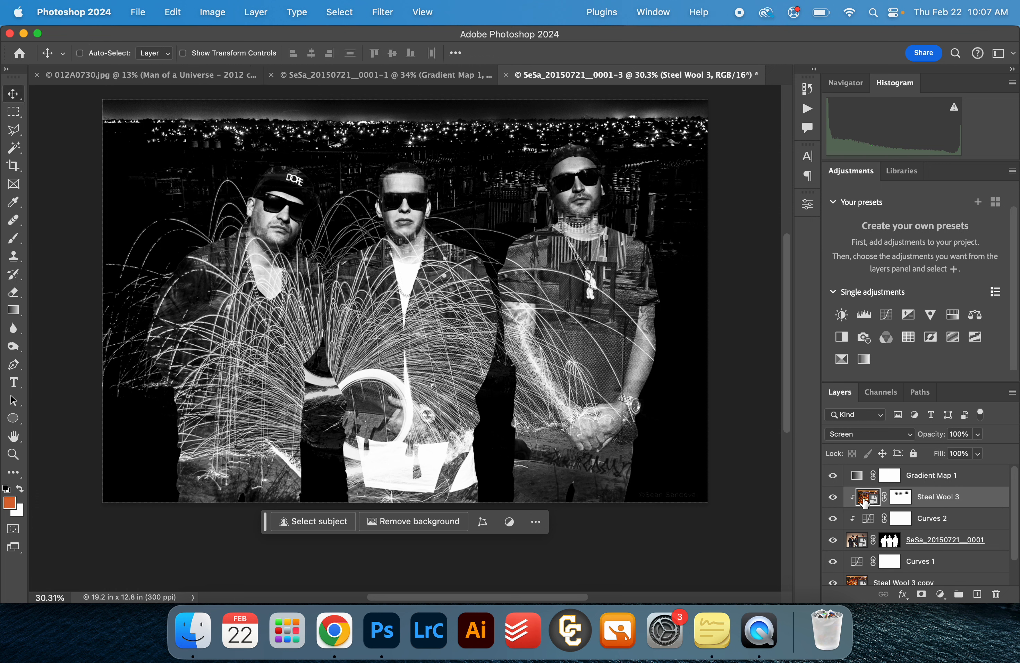
left_click(174, 12)
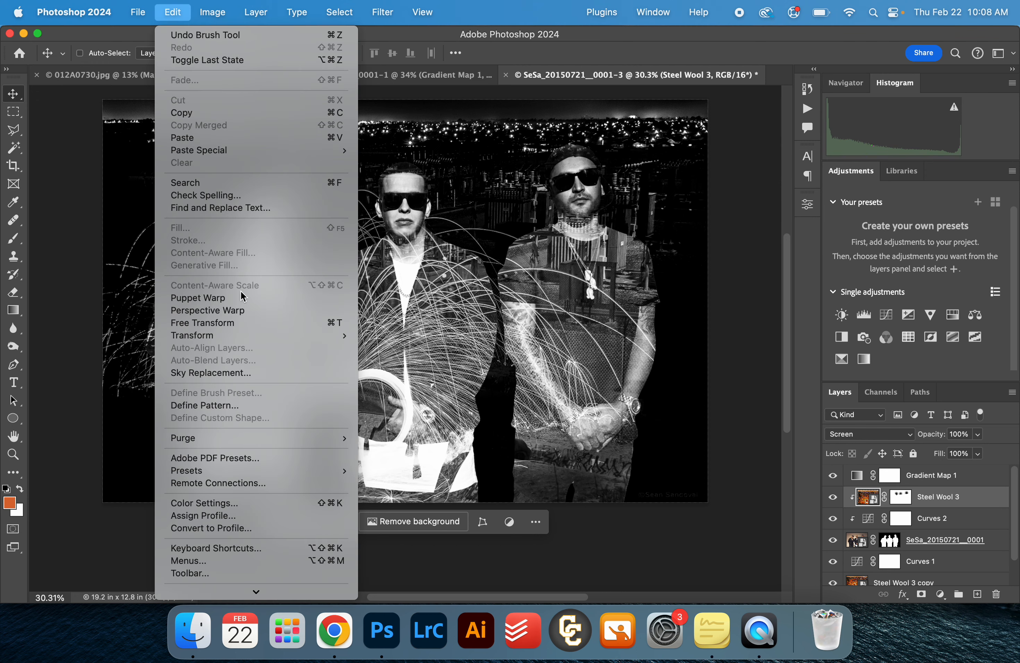
mouse_move(241, 339)
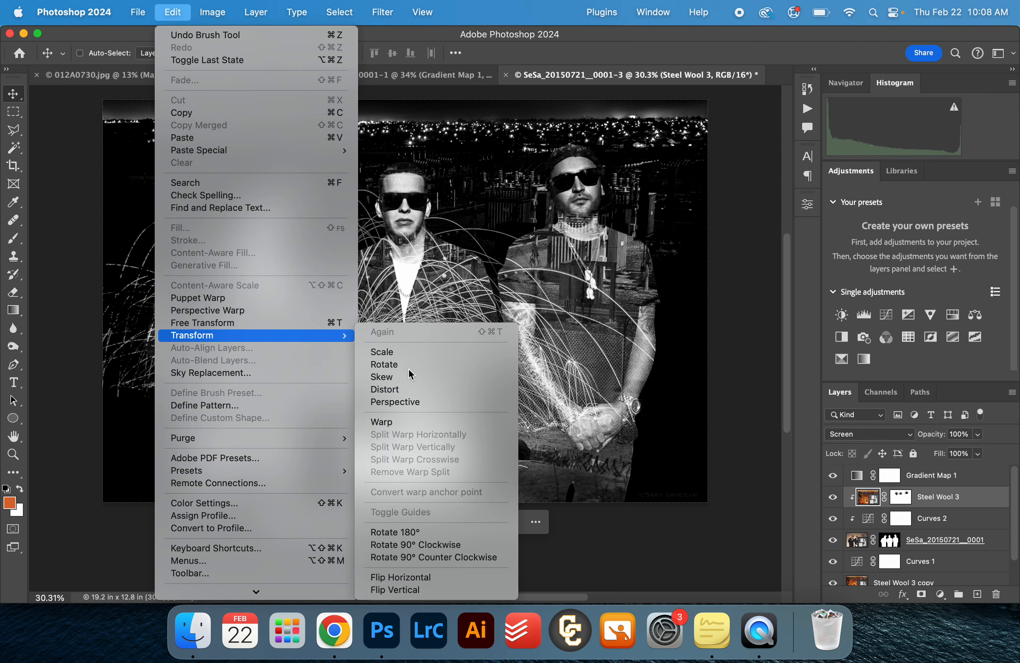
left_click(446, 424)
left_click(554, 269)
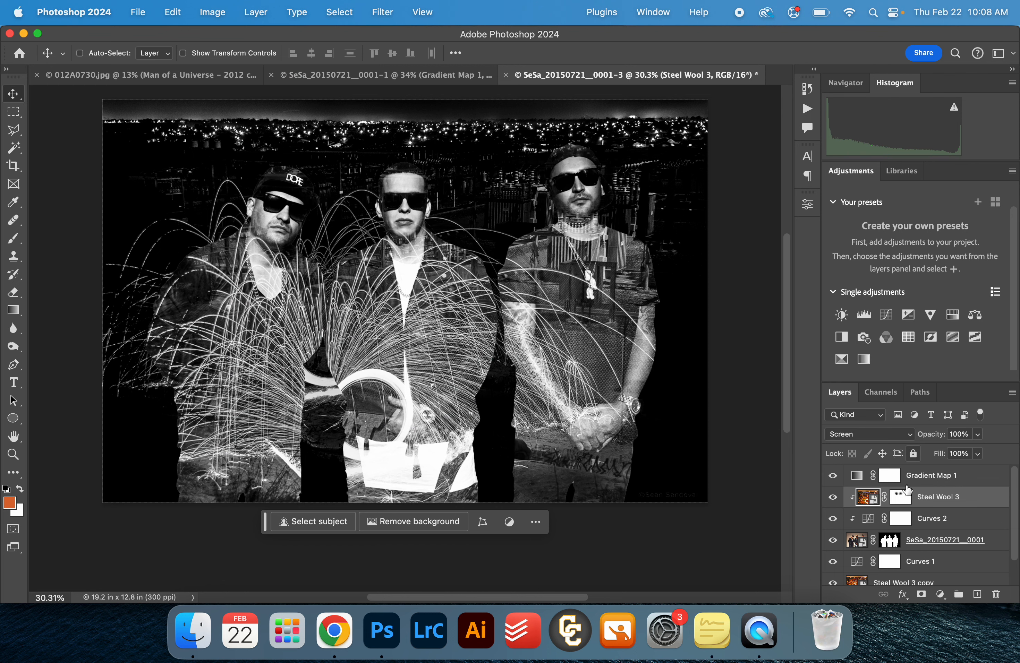
Rasterize the Steel Wool 3 smart object layer.
right_click(869, 499)
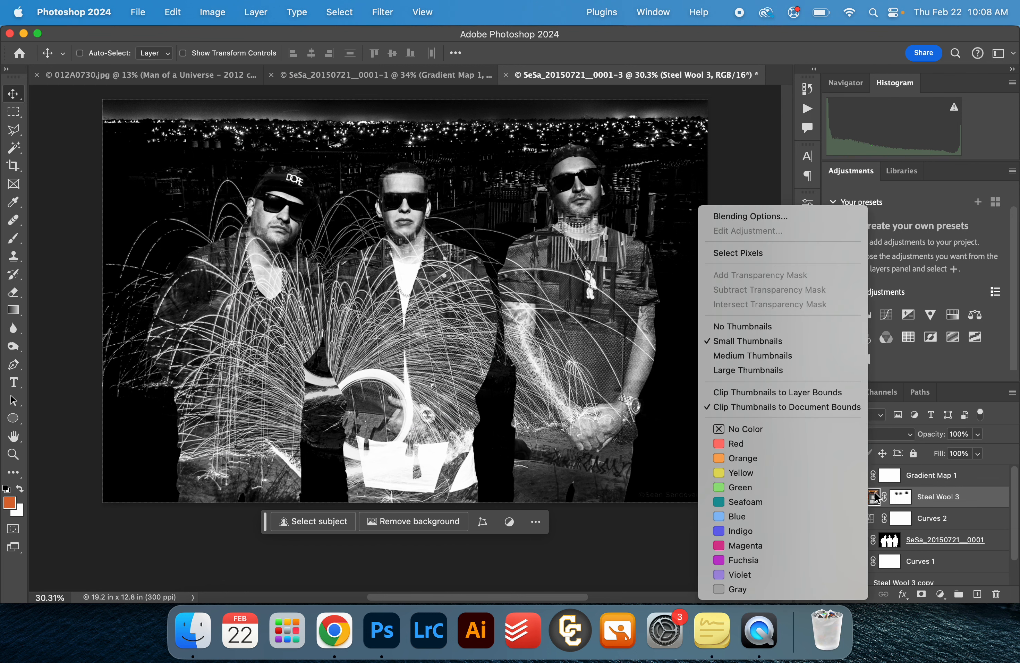
left_click(891, 504)
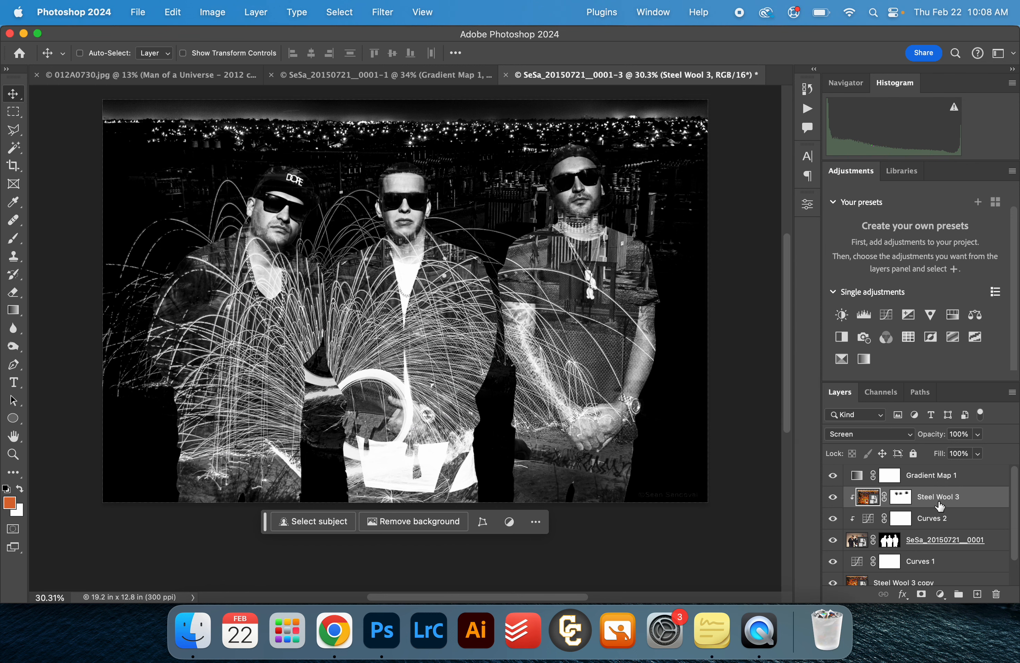
right_click(989, 503)
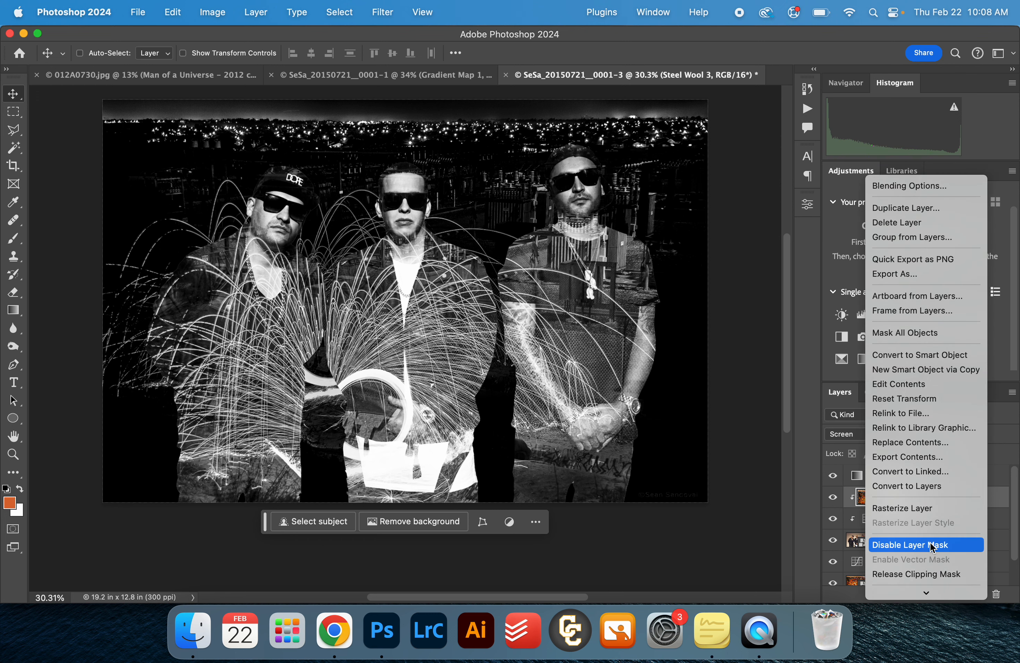
left_click(900, 508)
Start a Warp transform on the Steel Wool 3 image and pull all four corners outward, well beyond the canvas.
key("super+t")
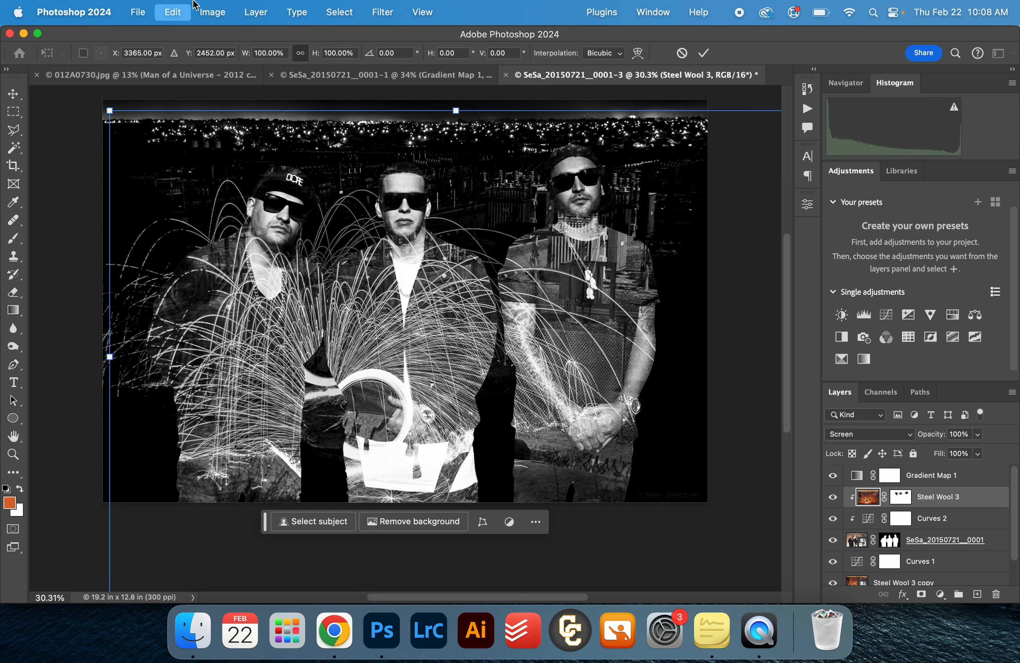
left_click(173, 12)
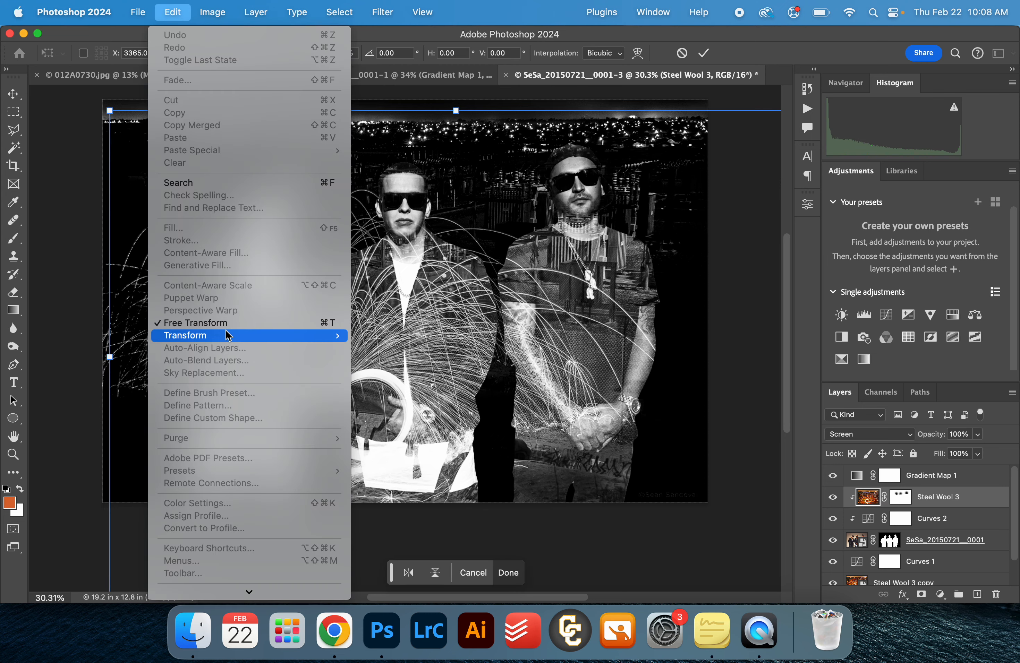
mouse_move(228, 337)
left_click(409, 425)
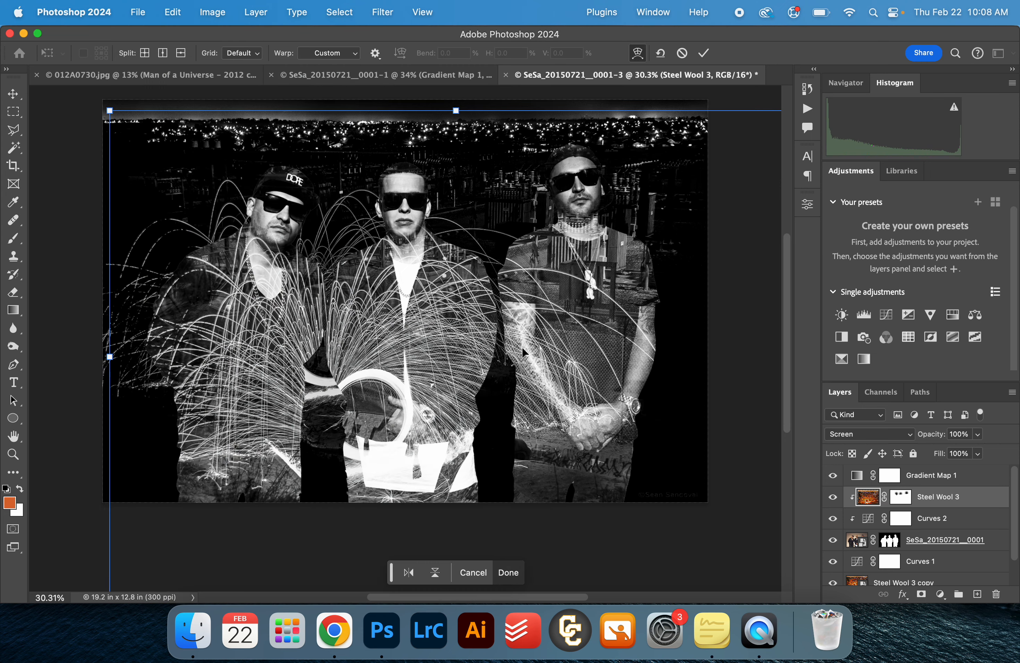
key("super+minus")
left_click_drag(258, 225, 134, 220)
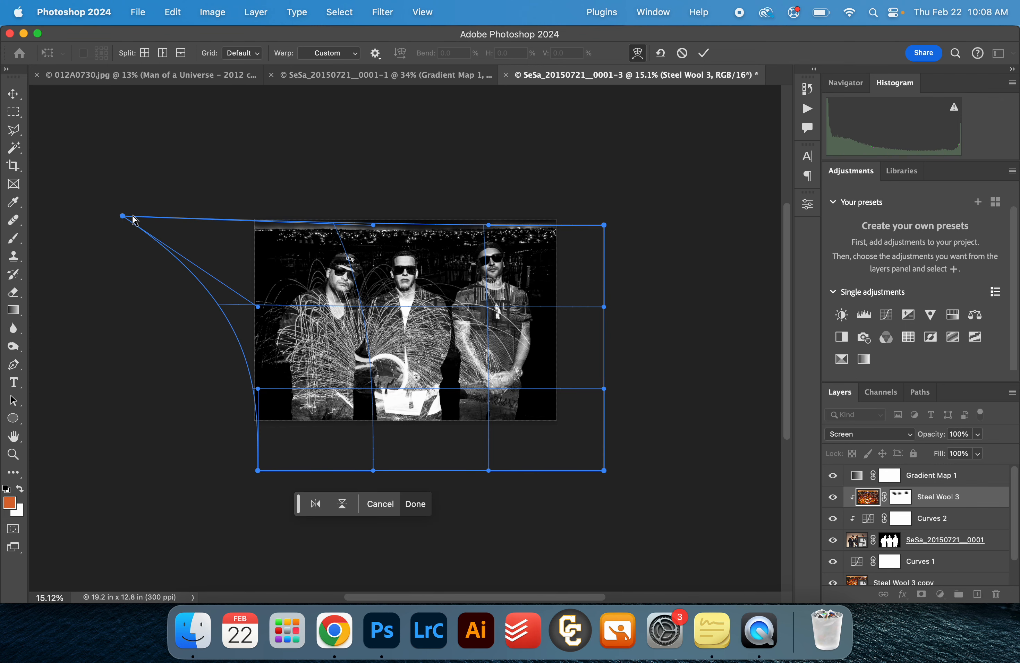
left_click_drag(602, 228, 748, 173)
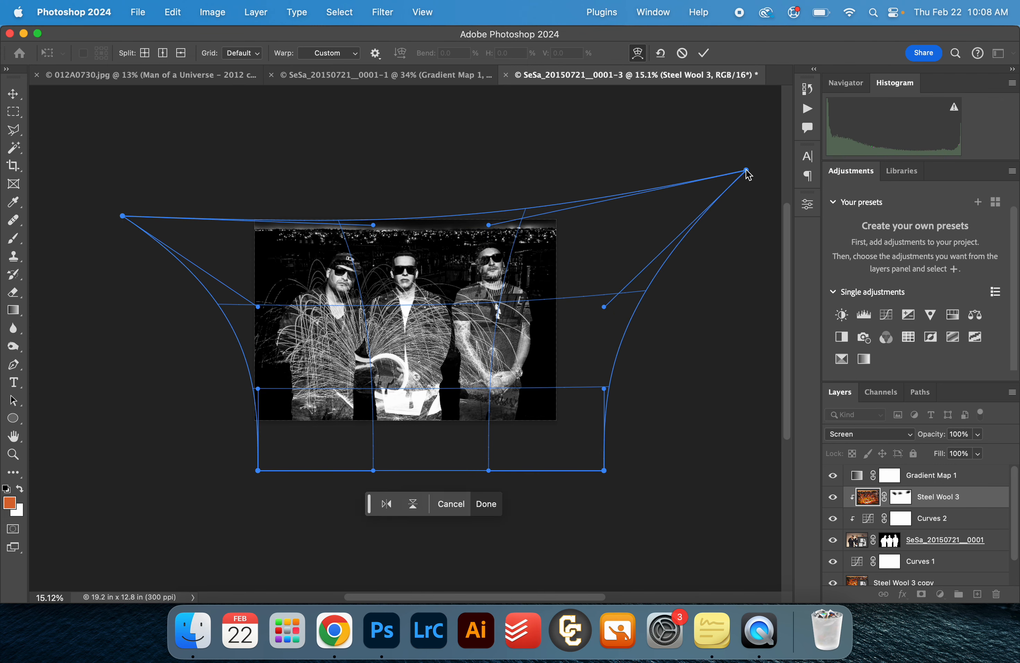
left_click_drag(257, 471, 97, 440)
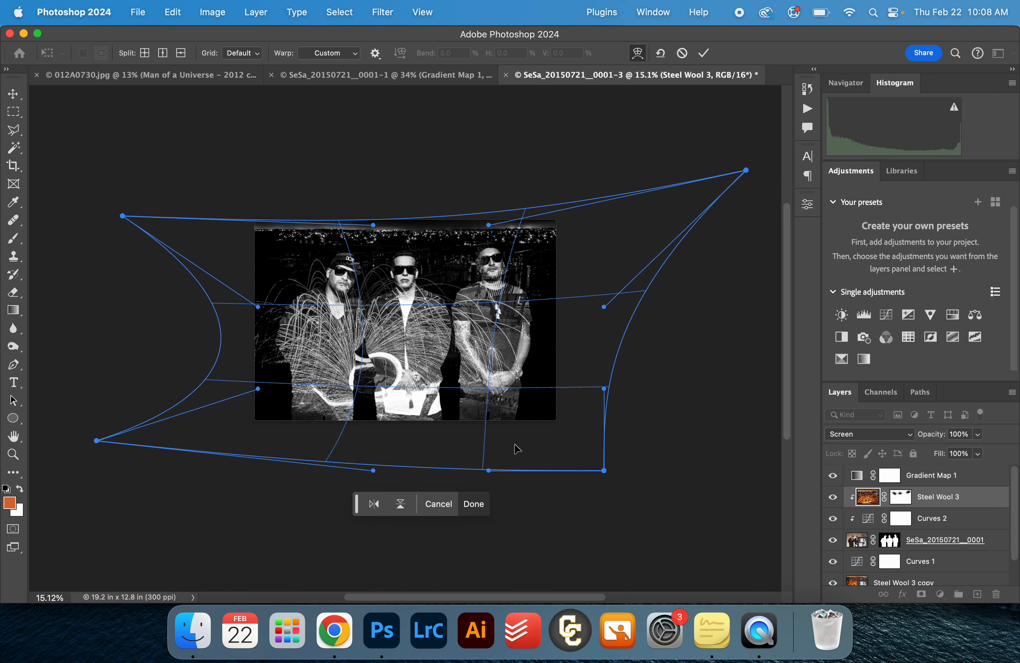
left_click_drag(602, 470, 743, 449)
Pull the warp's side control handles inward over the outer two men and apply the warp to Steel Wool 3.
left_click_drag(604, 389, 474, 388)
left_click_drag(603, 307, 526, 301)
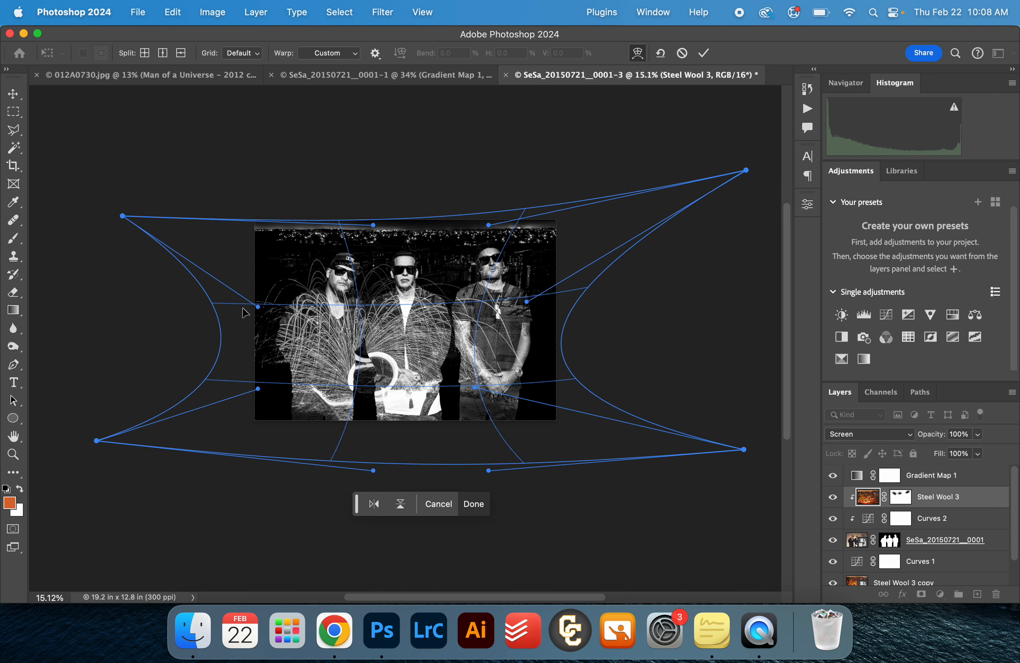
left_click_drag(257, 307, 362, 278)
left_click_drag(257, 390, 309, 379)
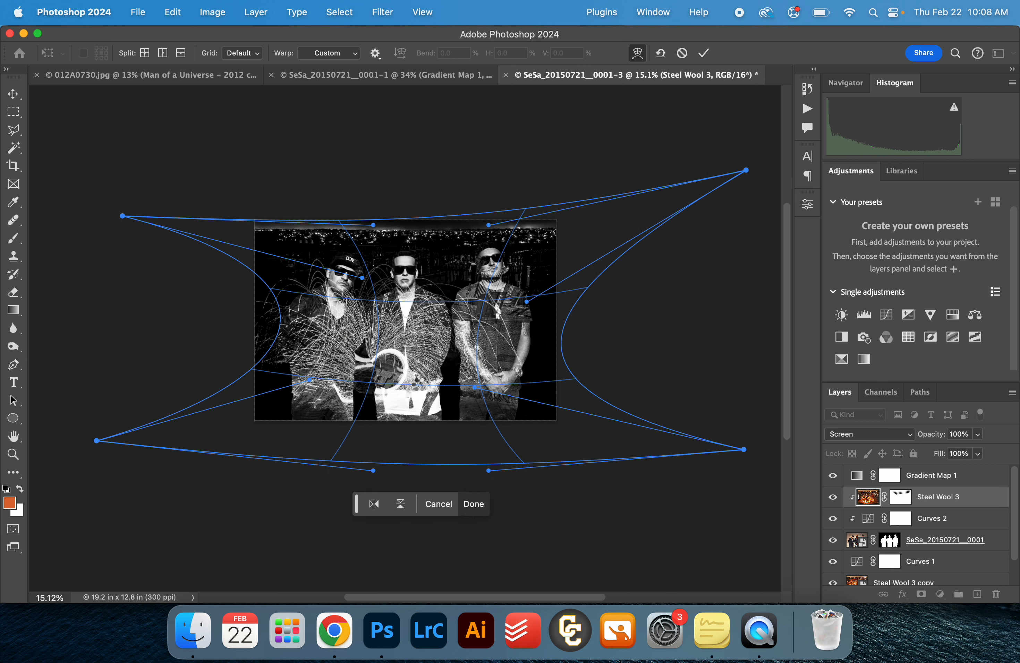
left_click(405, 314, "super")
key("Return")
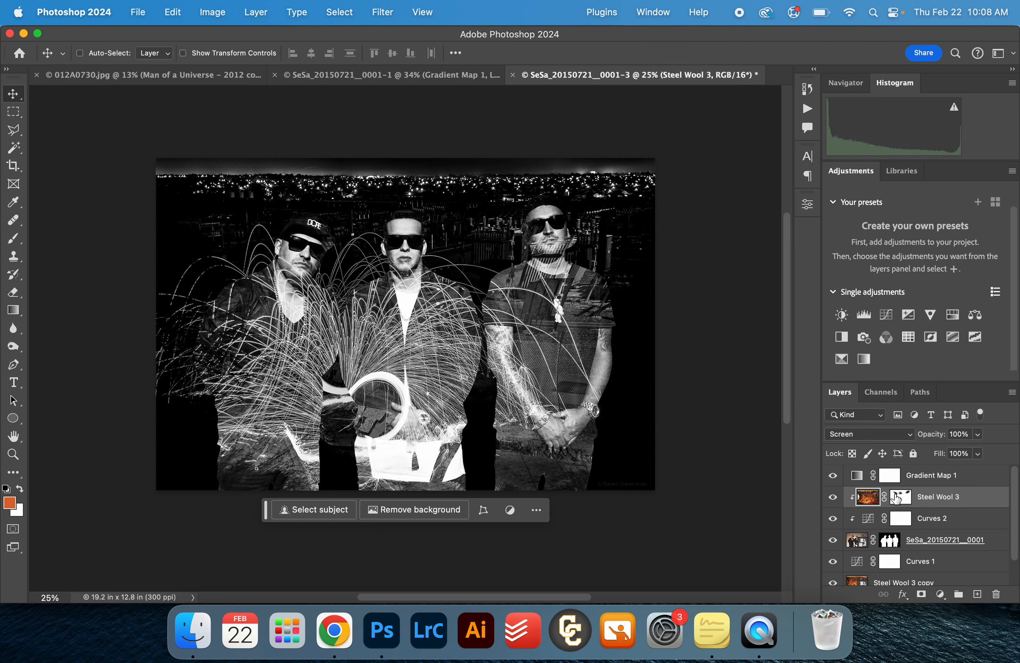
Add a Color Balance adjustment layer above Gradient Map 1 and shift its Shadows toward blue at +42.
left_click(859, 477)
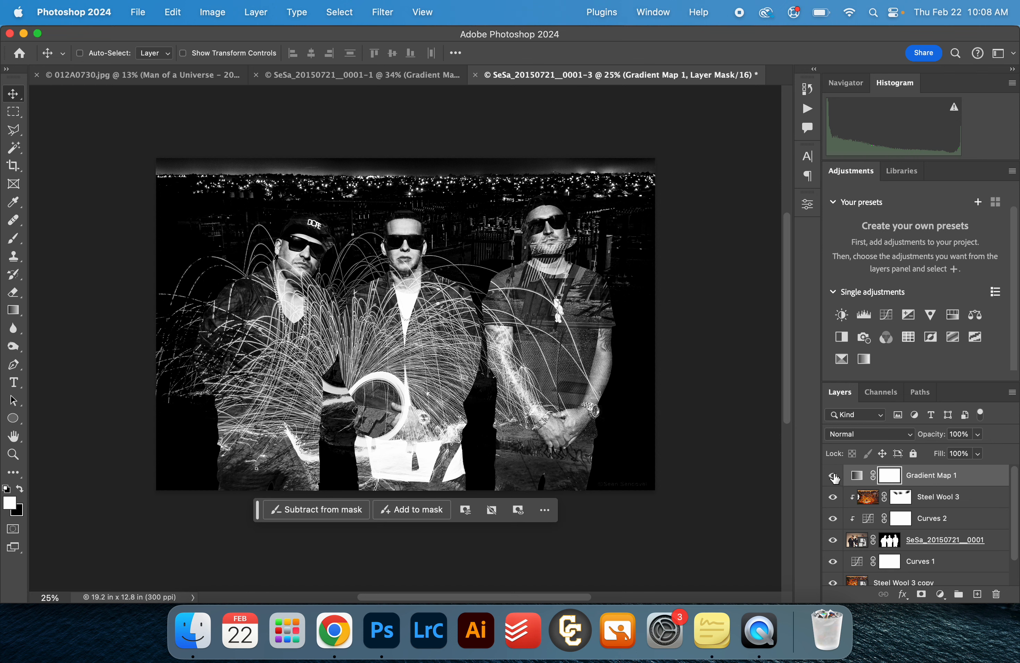
left_click(832, 477)
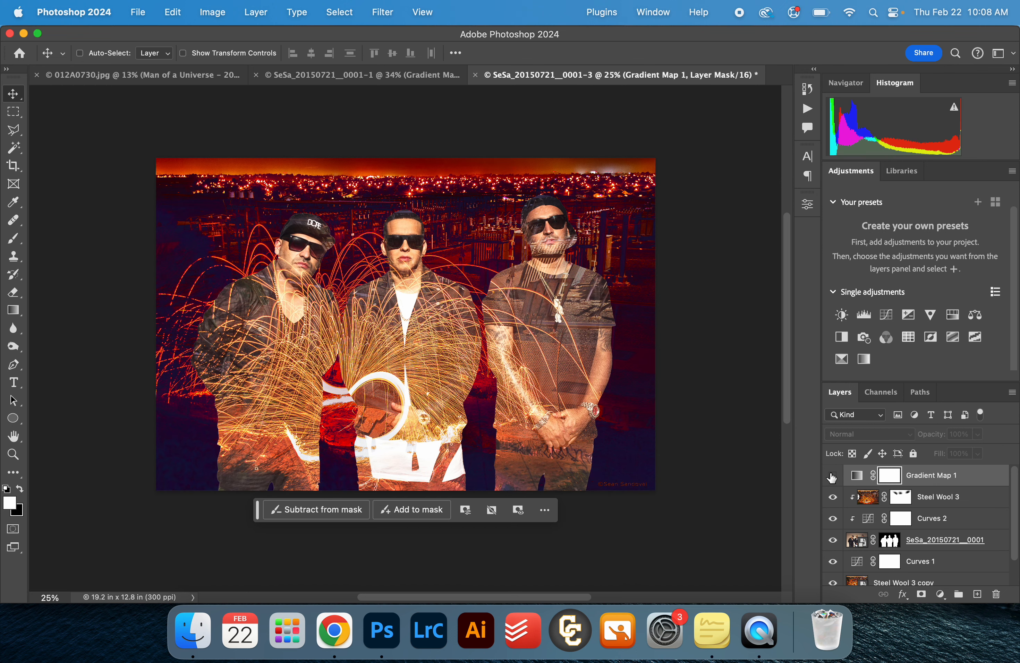
left_click(852, 477)
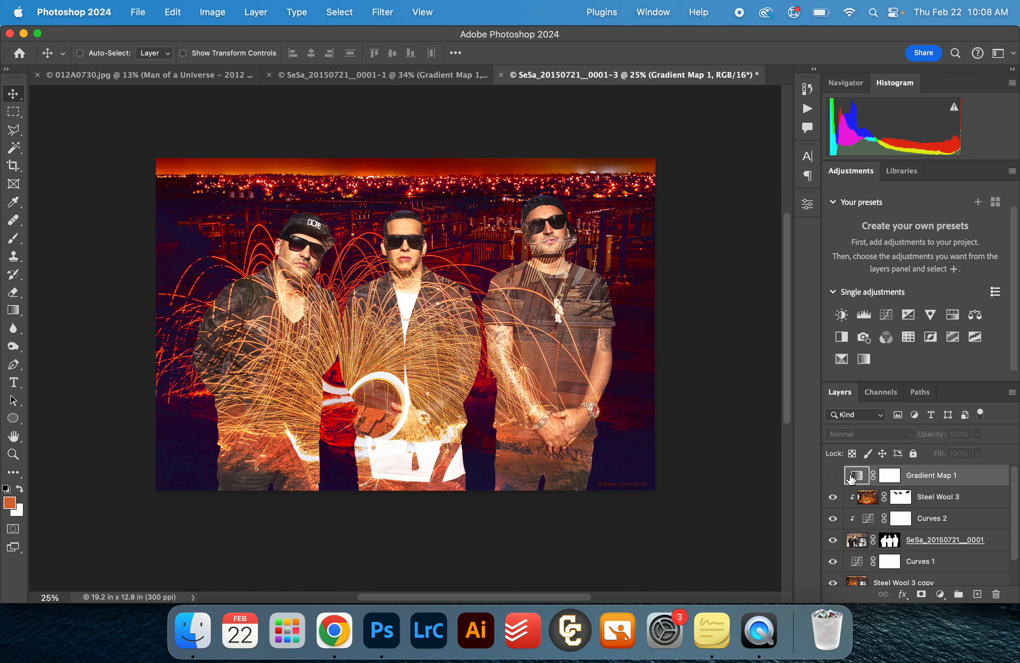
left_click(833, 476)
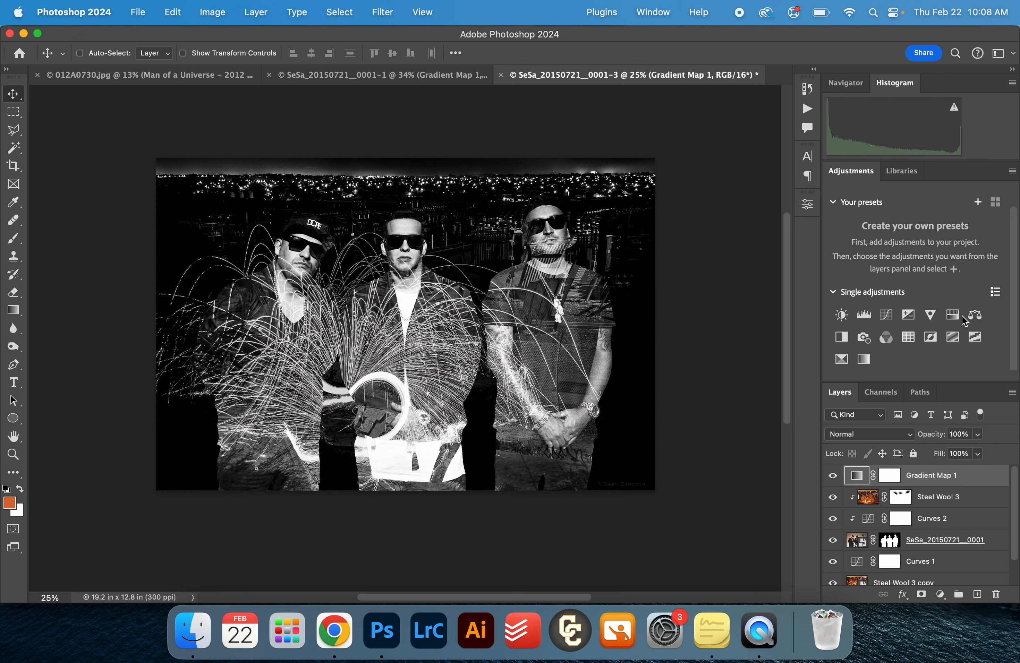
left_click(975, 316)
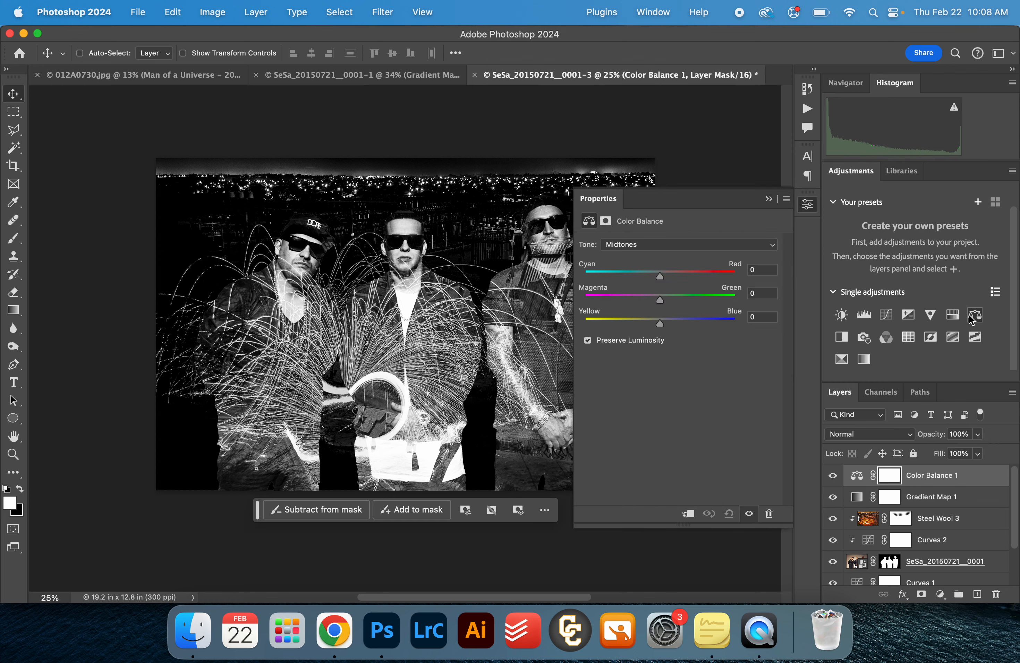
left_click(669, 246)
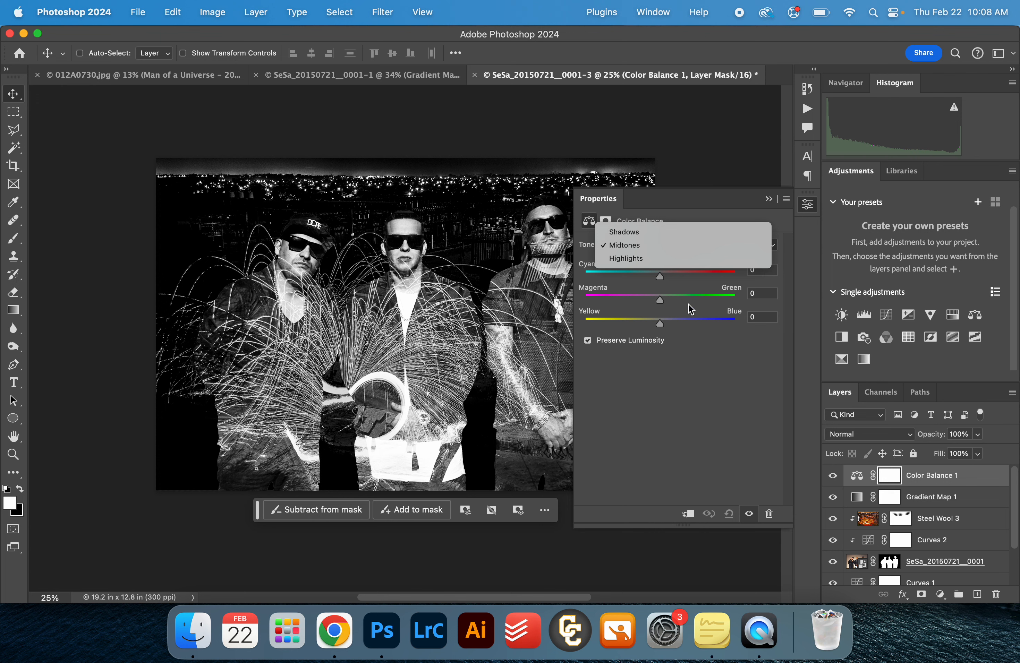
left_click(646, 232)
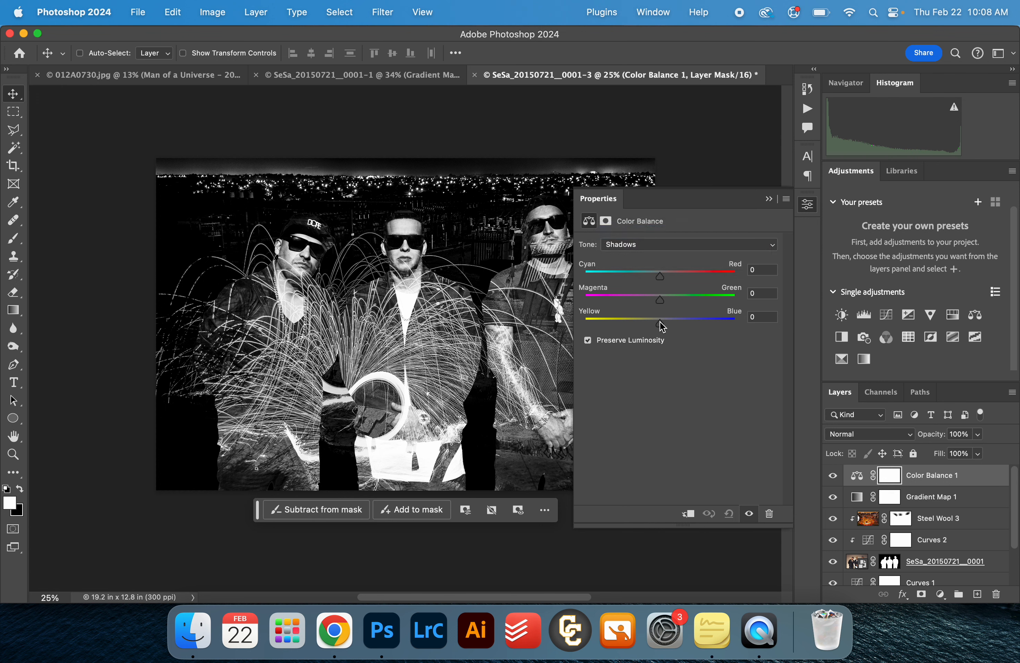
left_click_drag(661, 325, 694, 324)
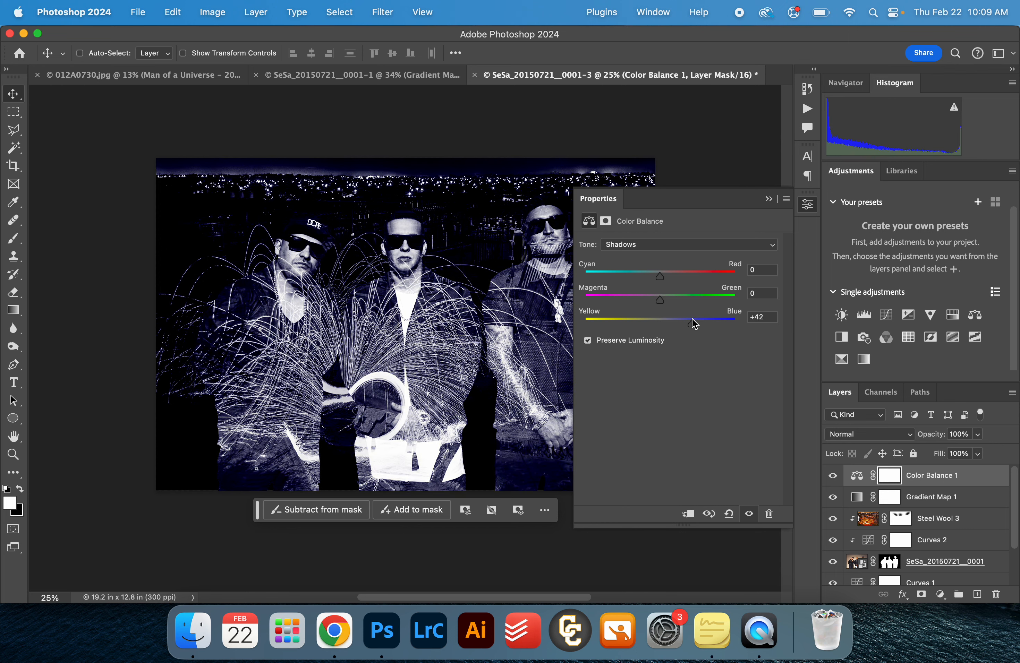
Set the Color Balance Highlights to +62 red and +41 green.
left_click(645, 244)
left_click(640, 271)
left_click_drag(660, 300, 707, 278)
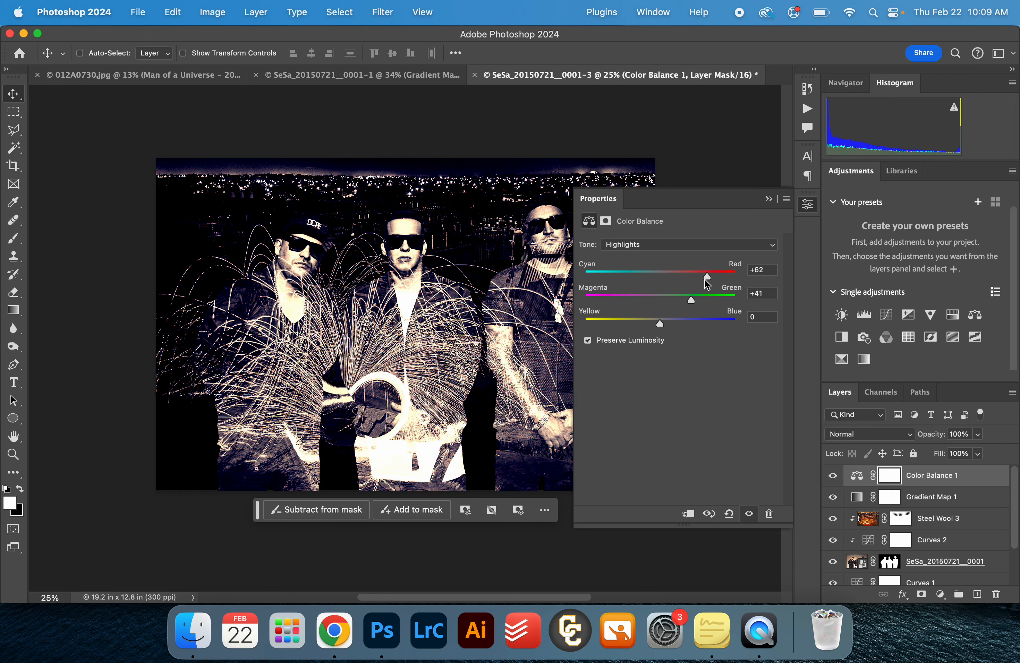
mouse_move(660, 323)
left_mouse_down()
mouse_move(625, 326)
mouse_move(689, 322)
mouse_move(662, 332)
left_mouse_up()
left_click(769, 200)
key("super+0")
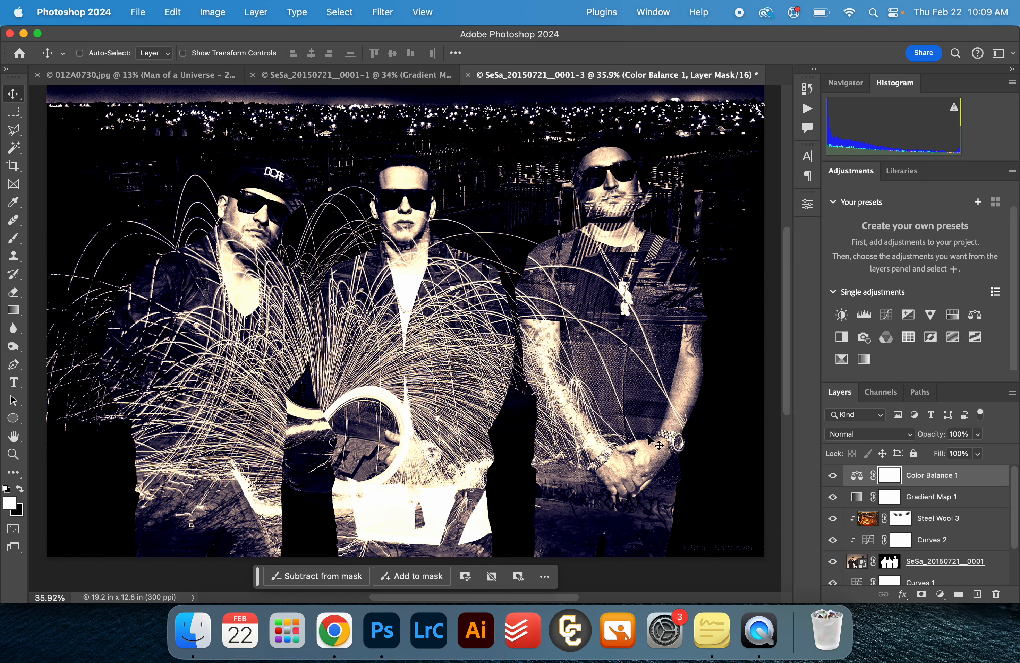
Change the Color Balance 1 layer's blending mode to Overlay and lower its opacity to 21%.
left_click(857, 434)
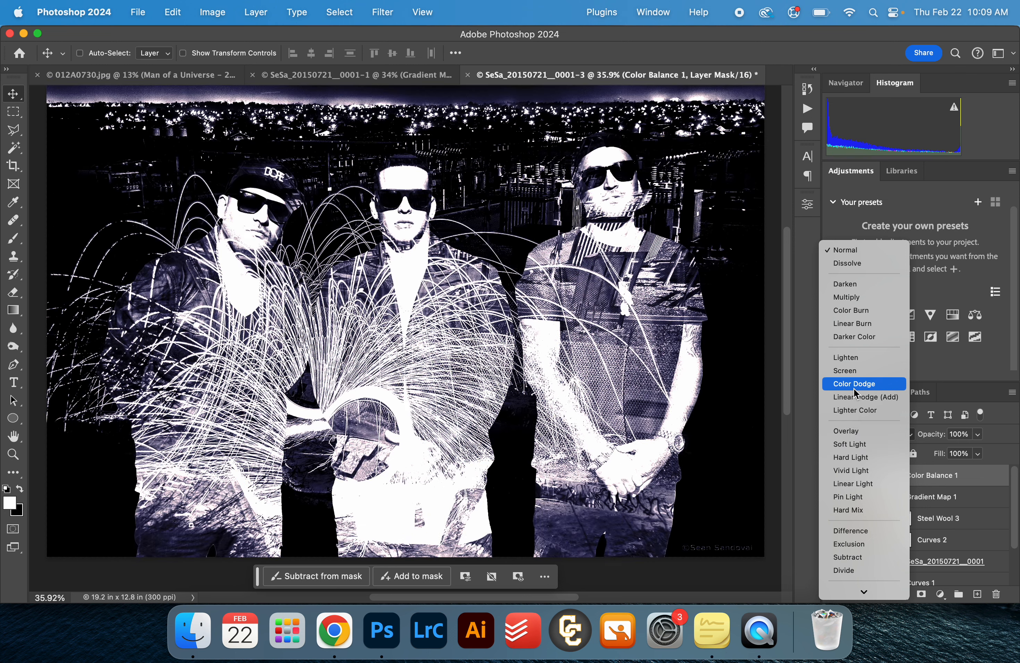
left_click(855, 431)
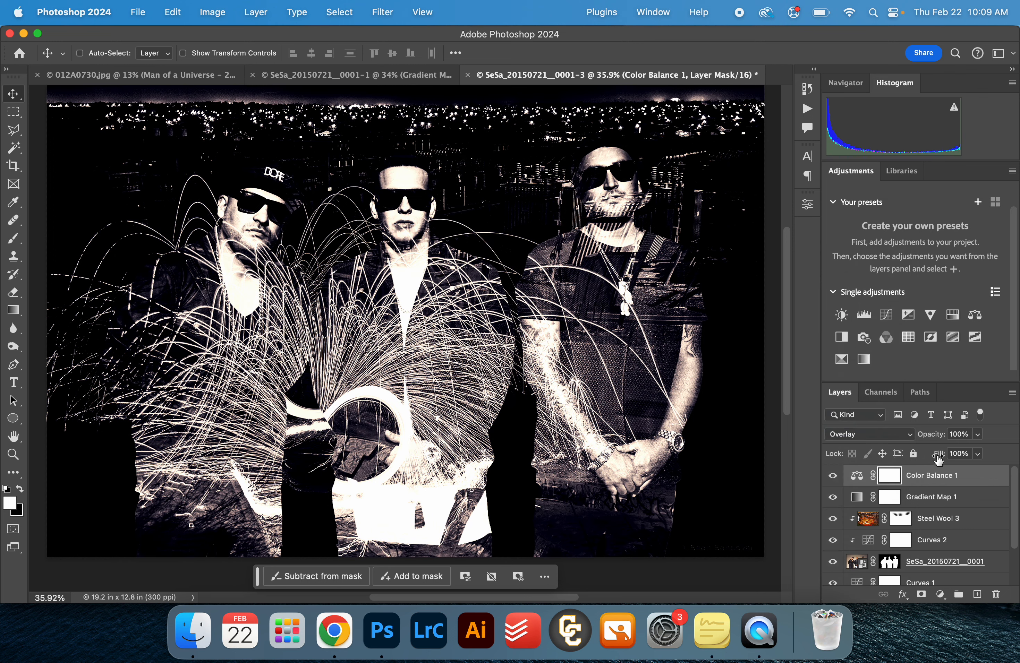
left_click_drag(937, 437, 914, 437)
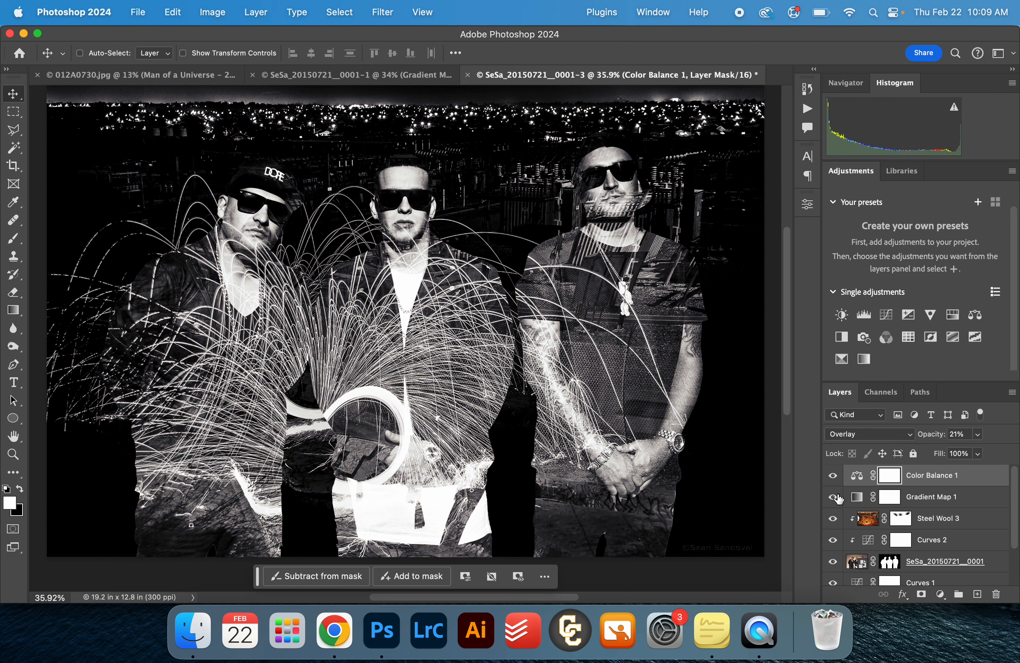
Lower the Gradient Map 1 layer's opacity to 51% so some original color shows through.
left_click(860, 499)
left_click_drag(935, 438, 898, 438)
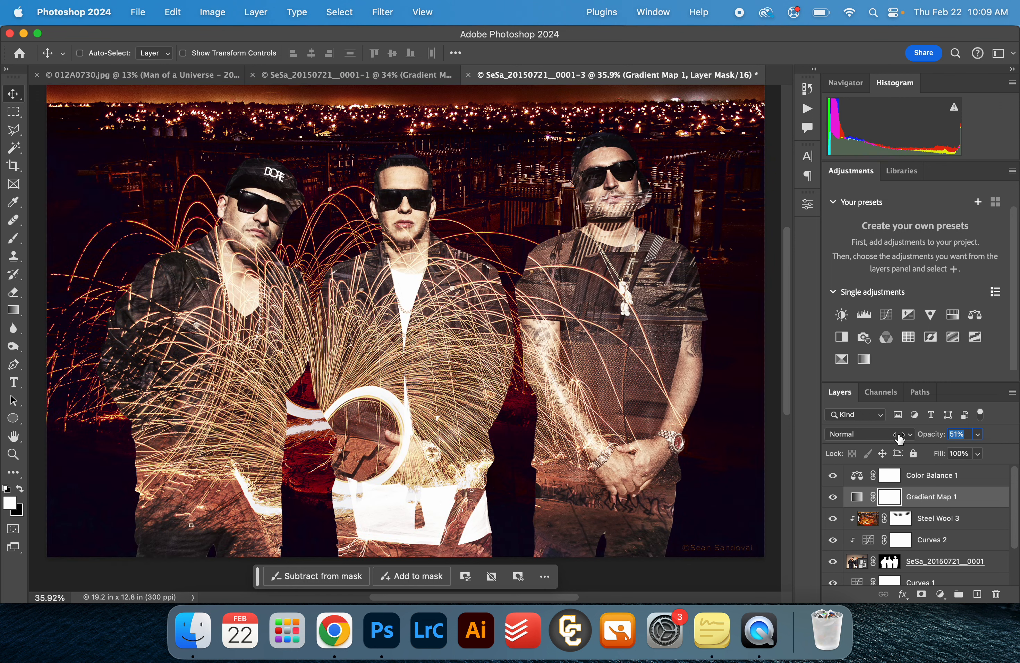
scroll(609, 399, "down", 5)
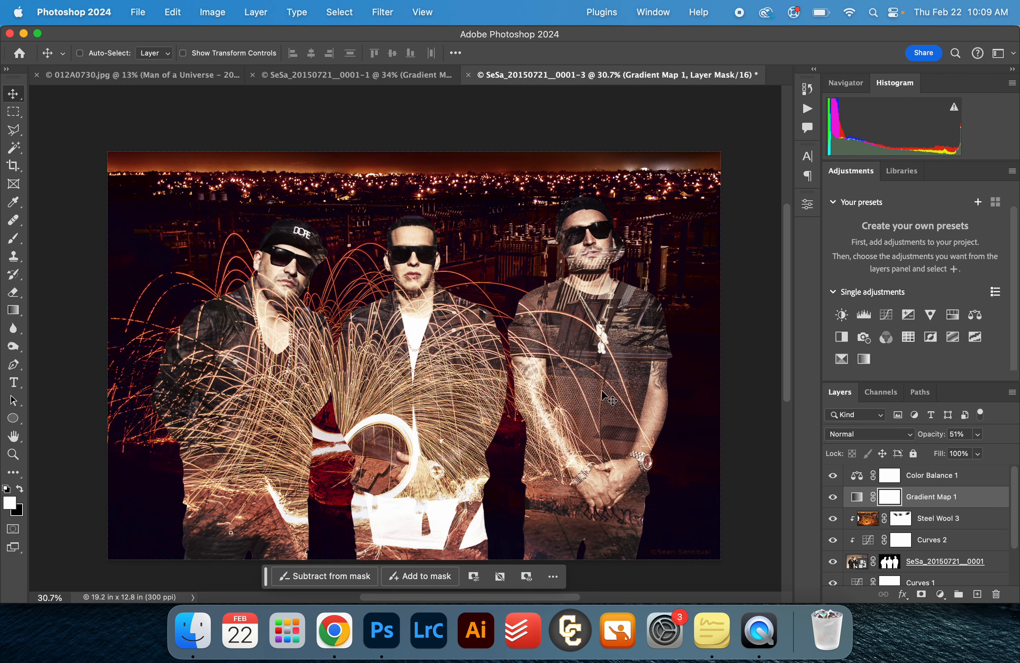
Add a Photo Filter adjustment layer above Color Balance 1 using Warming Filter (85) at 51% density.
left_click(948, 474)
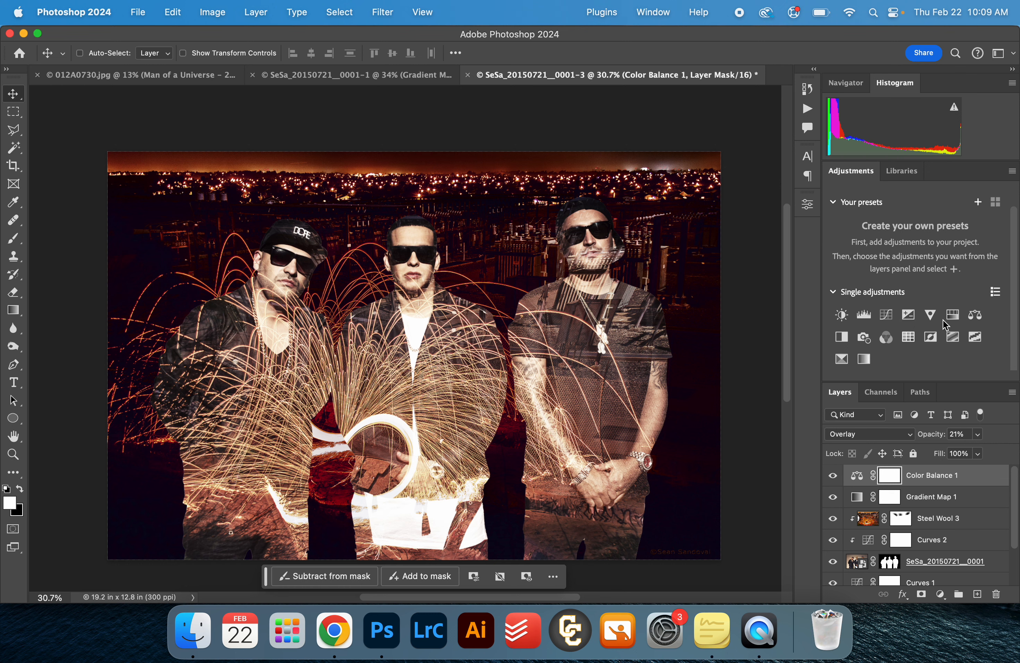
left_click(864, 338)
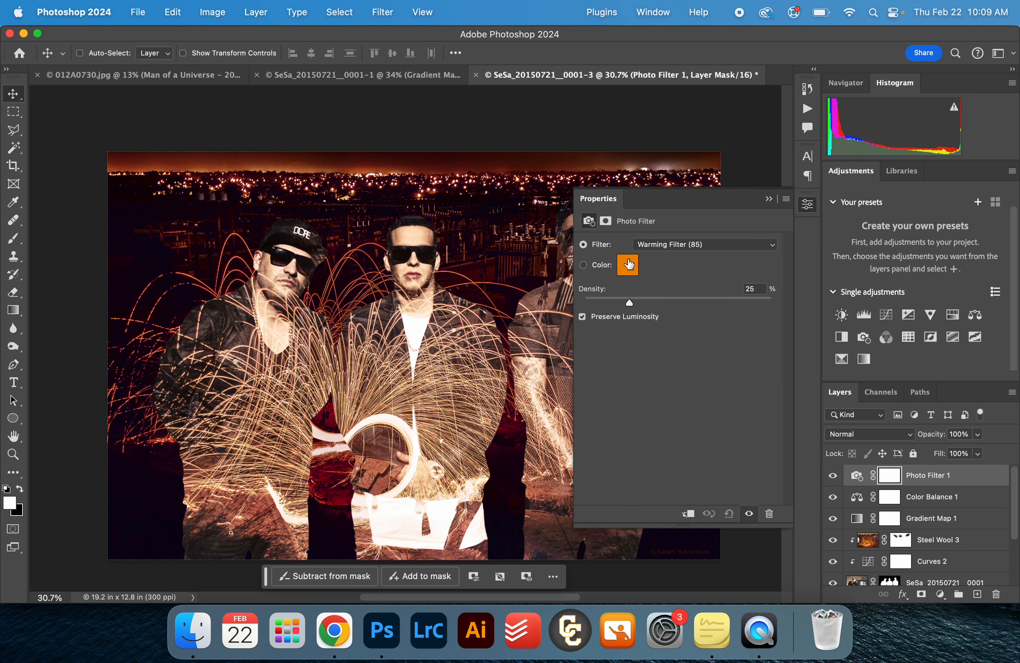
left_click_drag(631, 305, 679, 300)
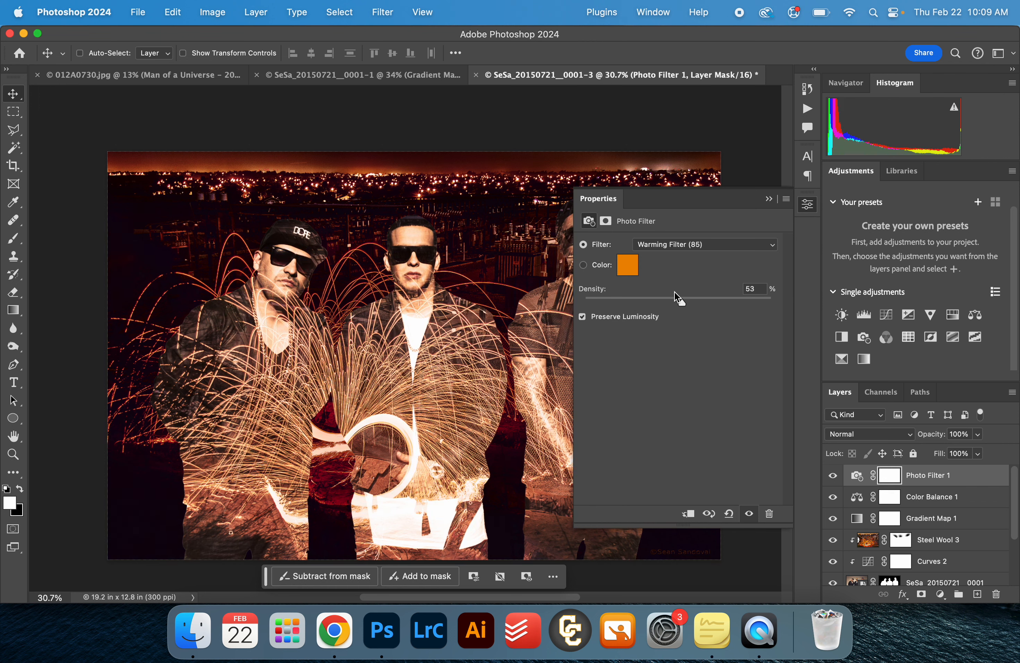
left_click(674, 245)
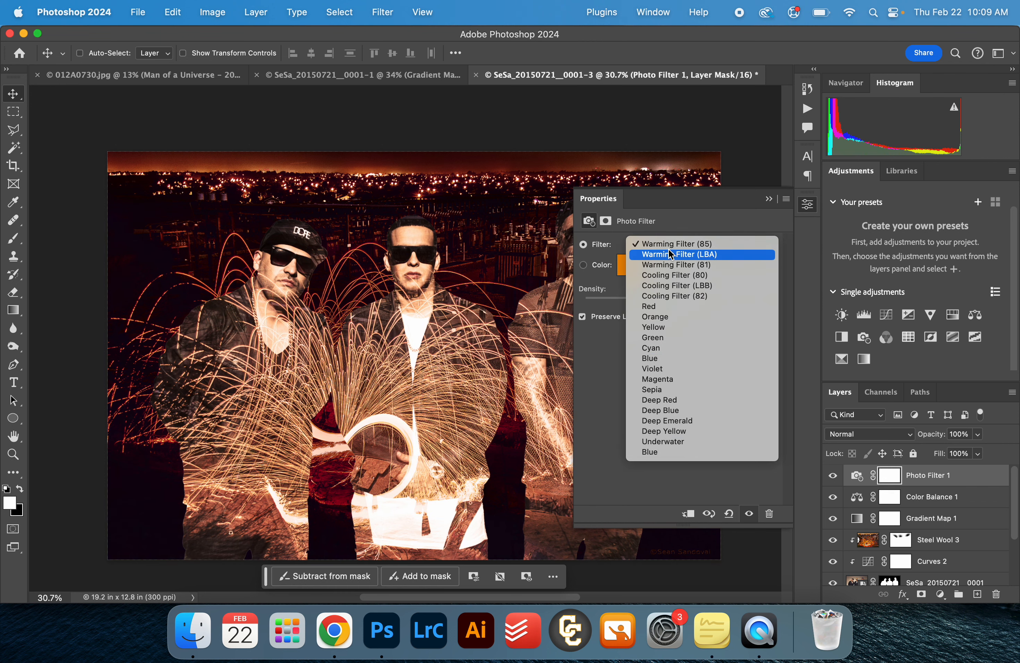
left_click(603, 361)
mouse_move(688, 297)
left_mouse_down()
mouse_move(660, 299)
mouse_move(679, 299)
left_mouse_up()
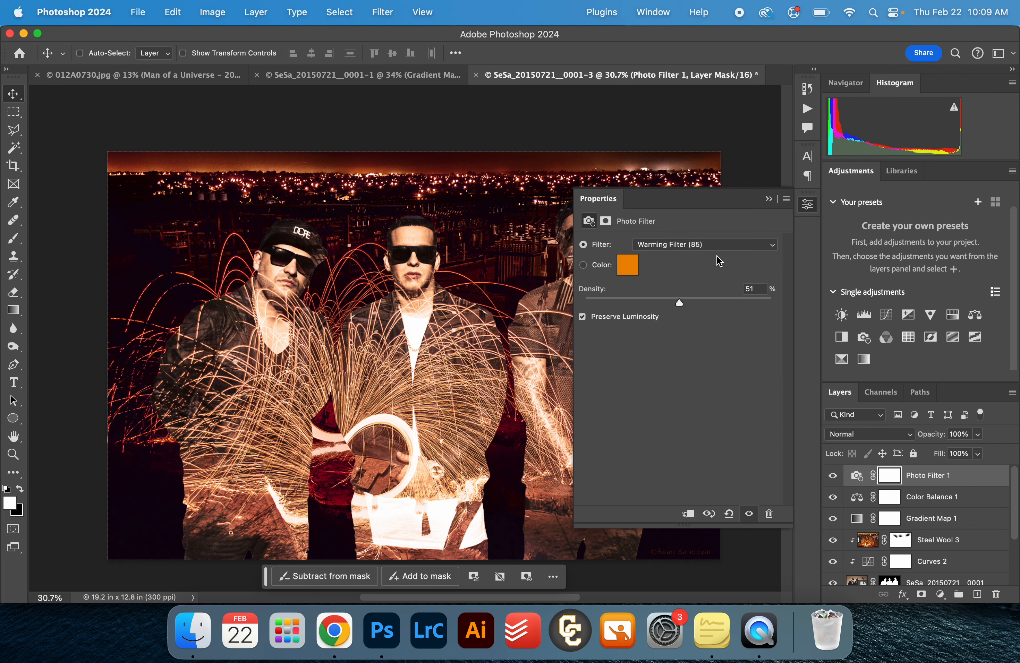
left_click(769, 199)
Hide the Steel Wool 3 copy layer beneath Curves 1.
scroll(566, 351, "down", 1)
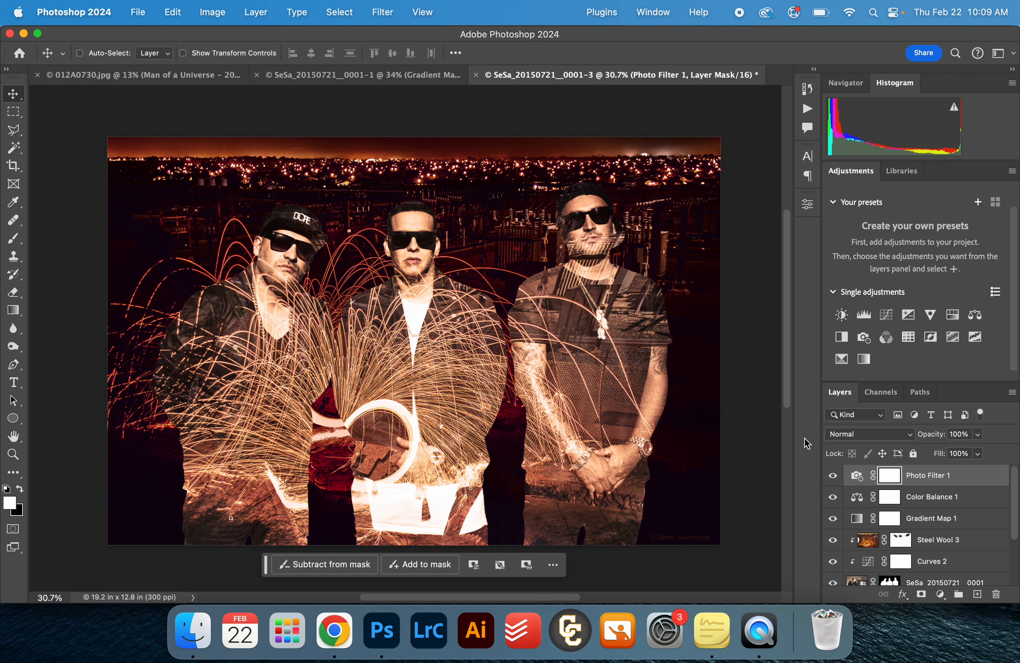
scroll(924, 512, "down", 3)
scroll(879, 509, "up", 1)
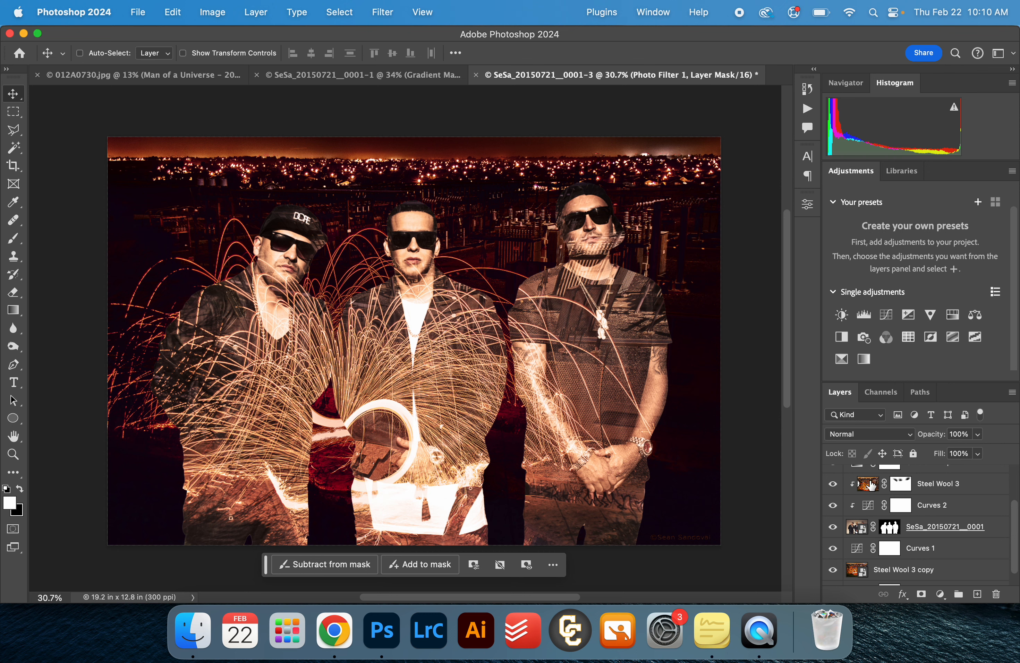
left_click(869, 484)
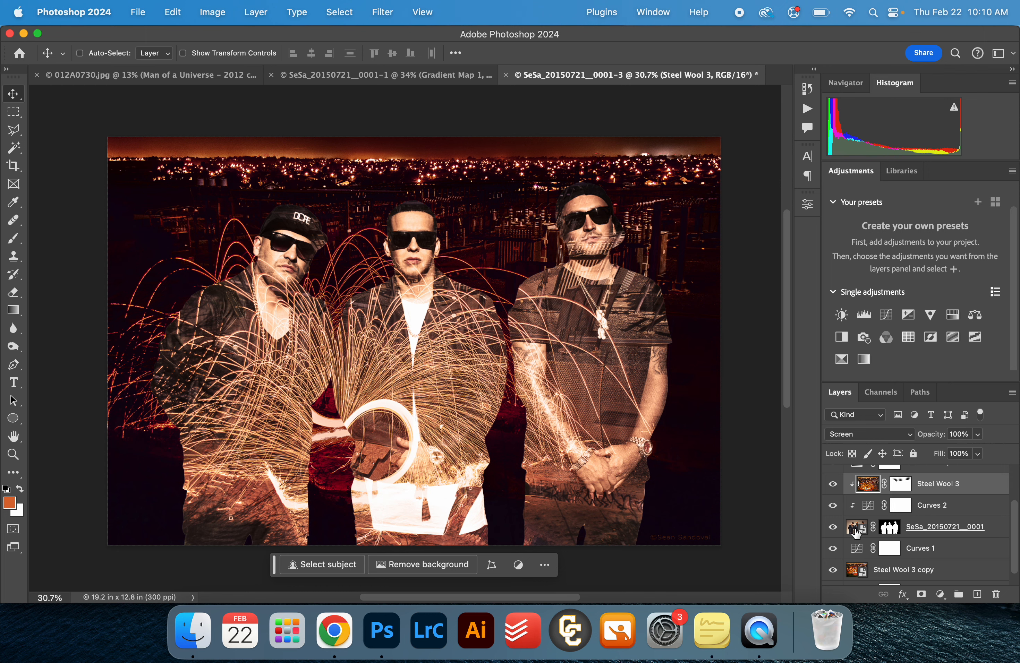
left_click(857, 570)
scroll(562, 431, "down", 3)
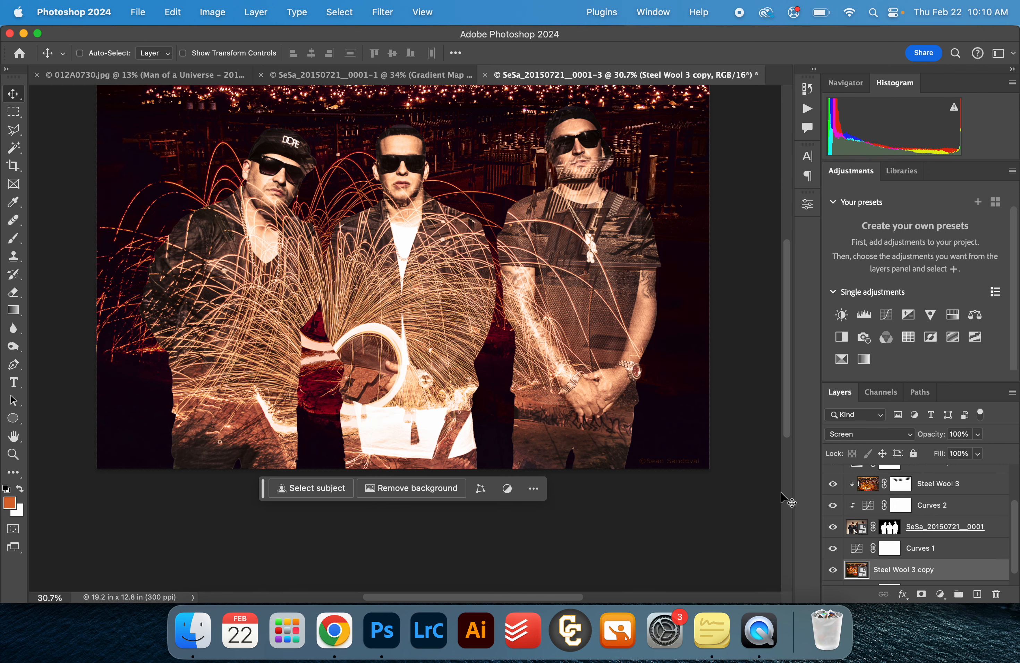
scroll(832, 556, "down", 1)
left_click(832, 554)
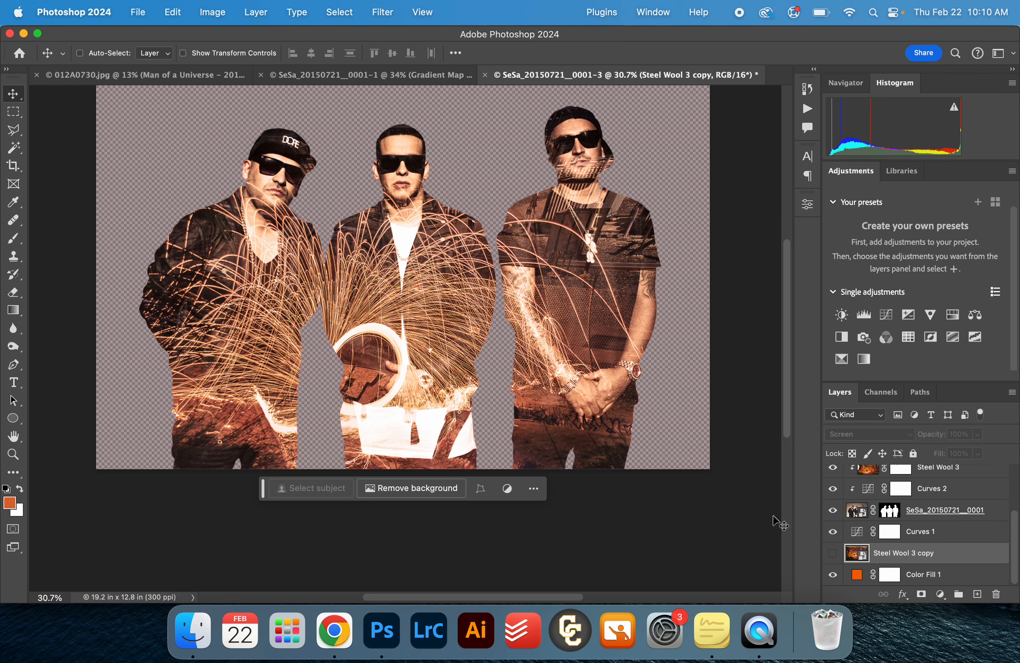
Raise the Color Fill 1 layer's opacity to 100% and show the Steel Wool 3 copy layer again.
left_click(888, 577)
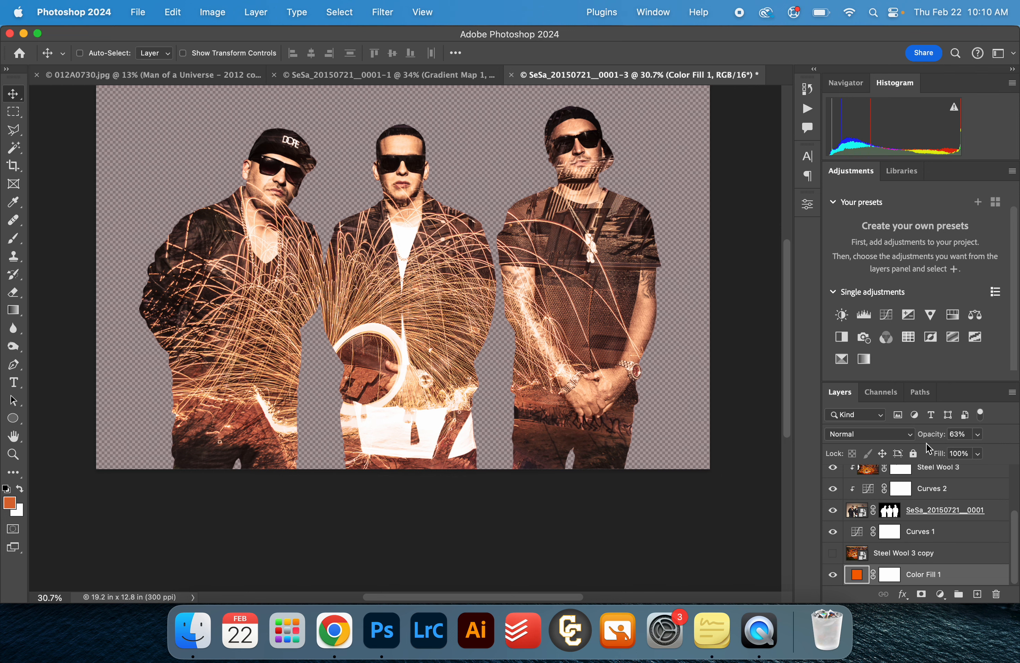
key("0")
scroll(528, 426, "up", 3)
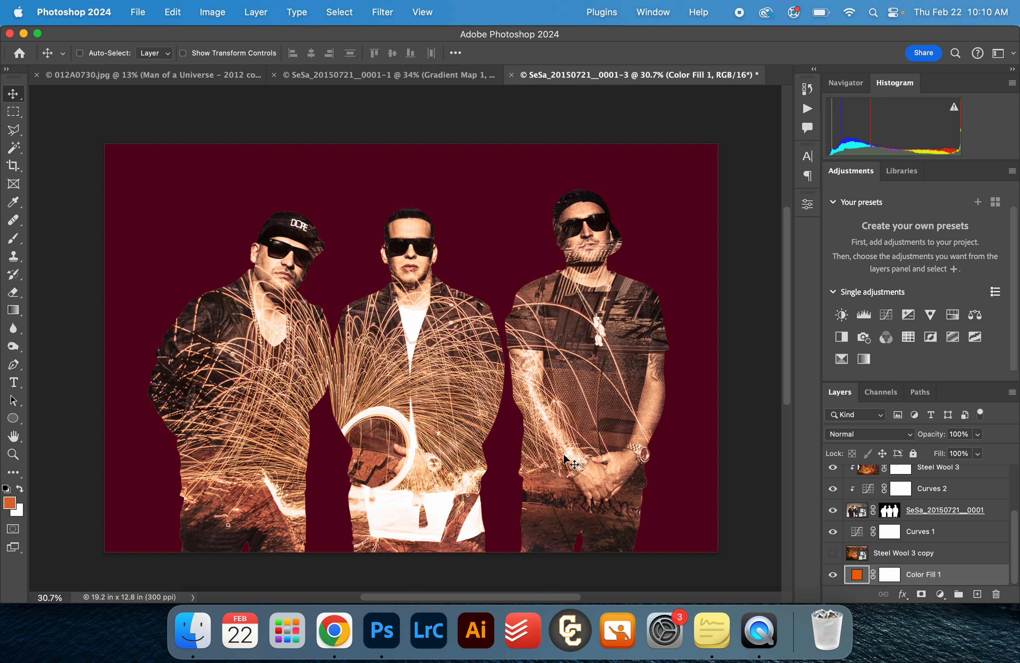
left_click(833, 553)
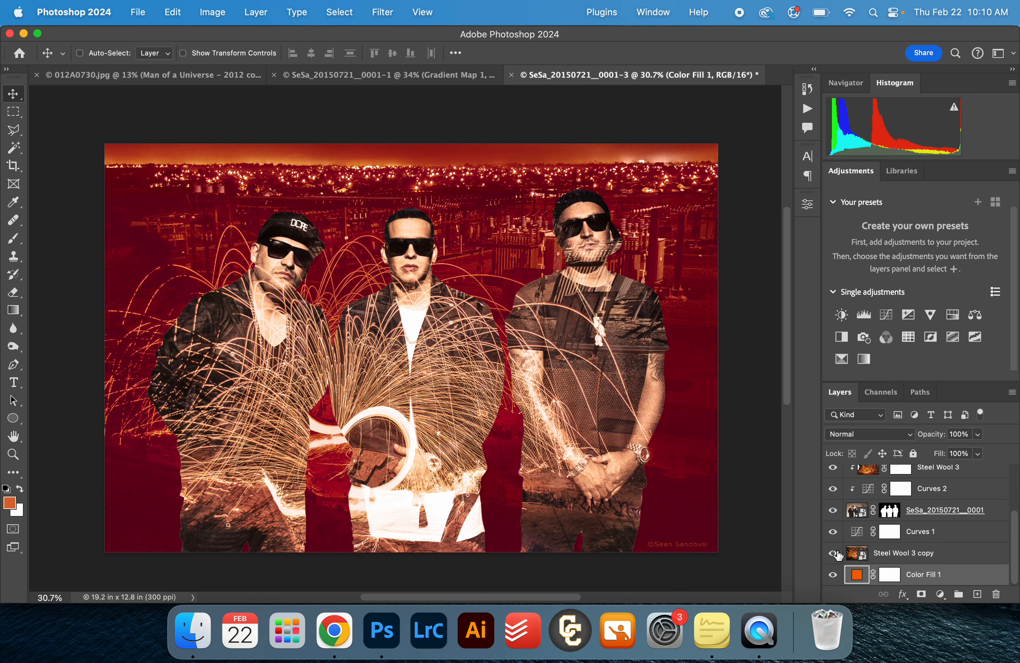
Warp the clipped Steel Wool 3 layer, bending its upper area inward over the men on the right side of the photo.
scroll(884, 544, "up", 3)
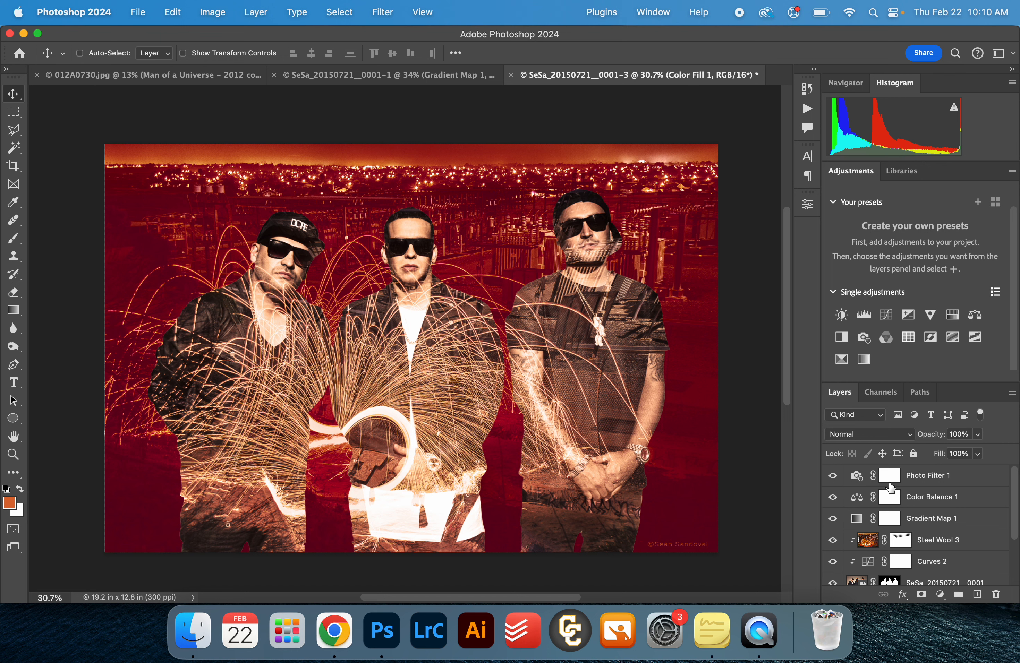
left_click(946, 474)
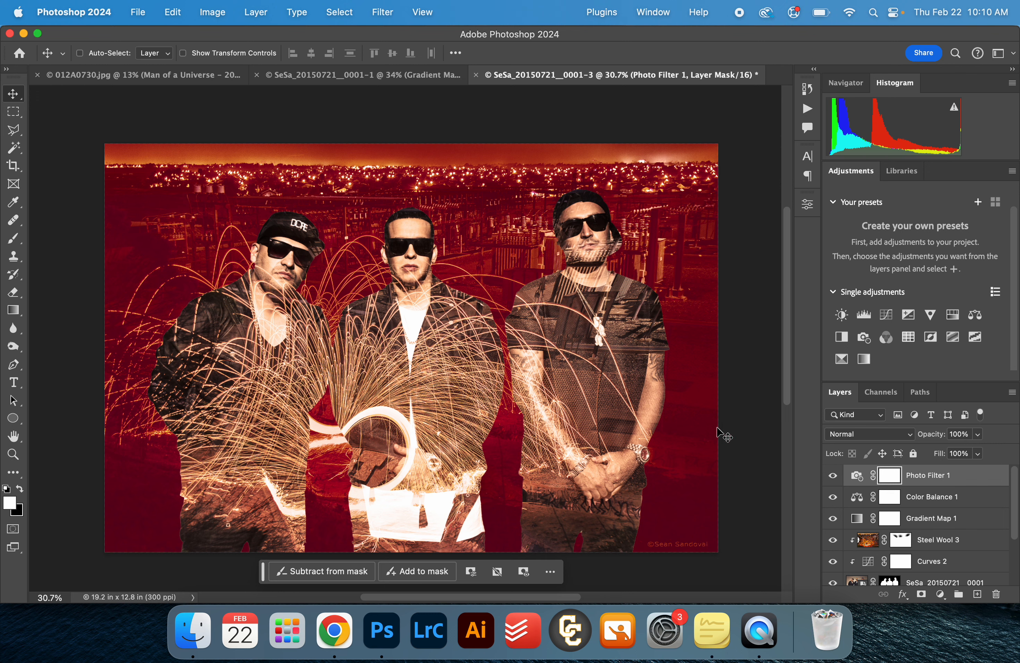
left_click(870, 544)
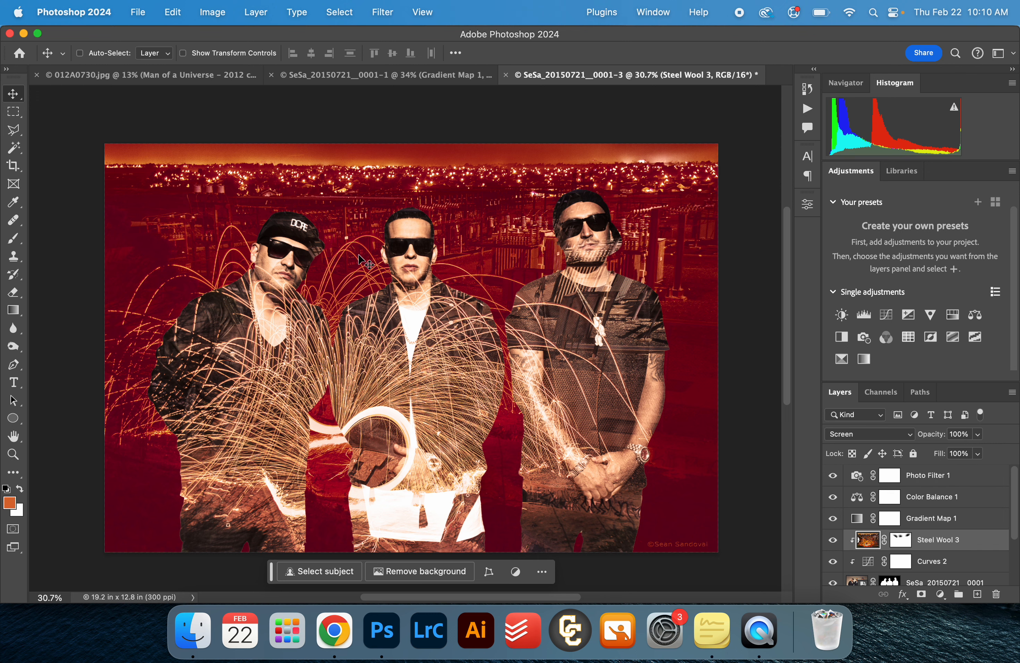
left_click(178, 6)
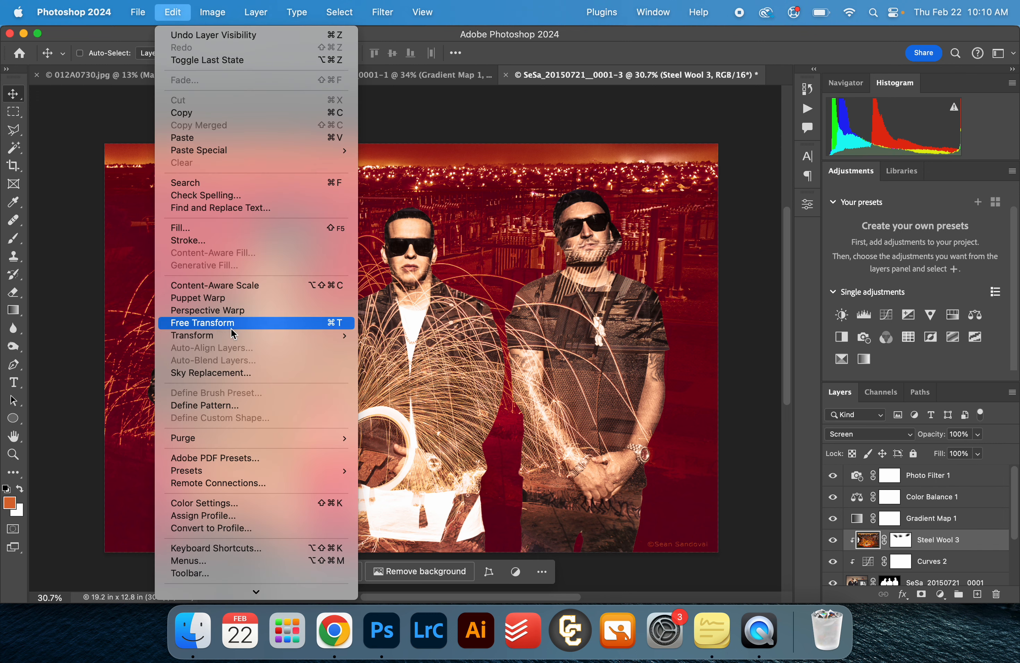
mouse_move(232, 340)
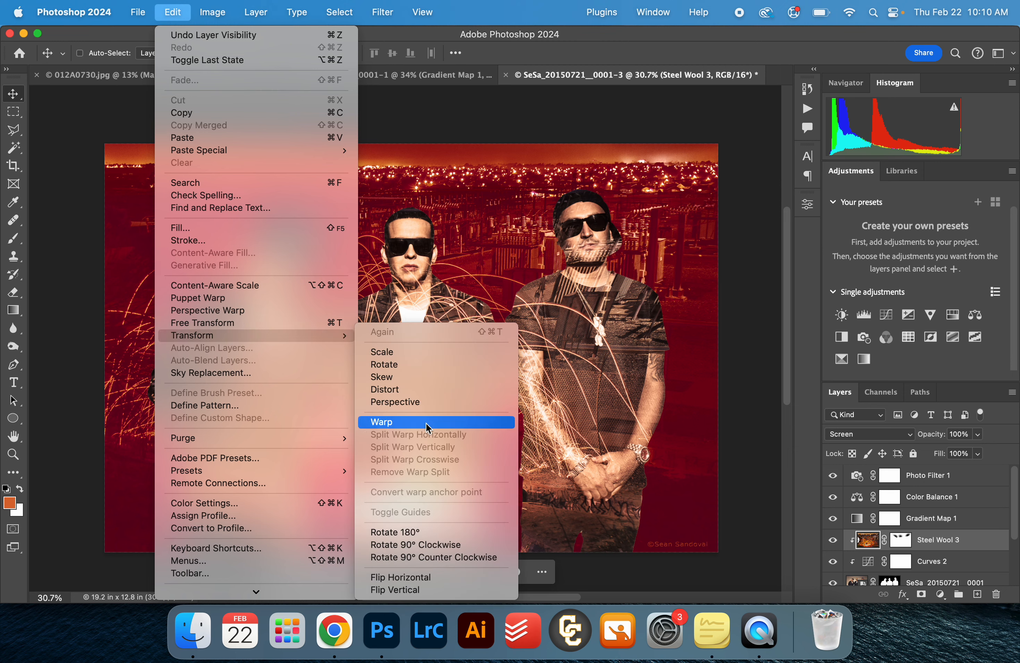
left_click(388, 422)
scroll(672, 347, "down", 5)
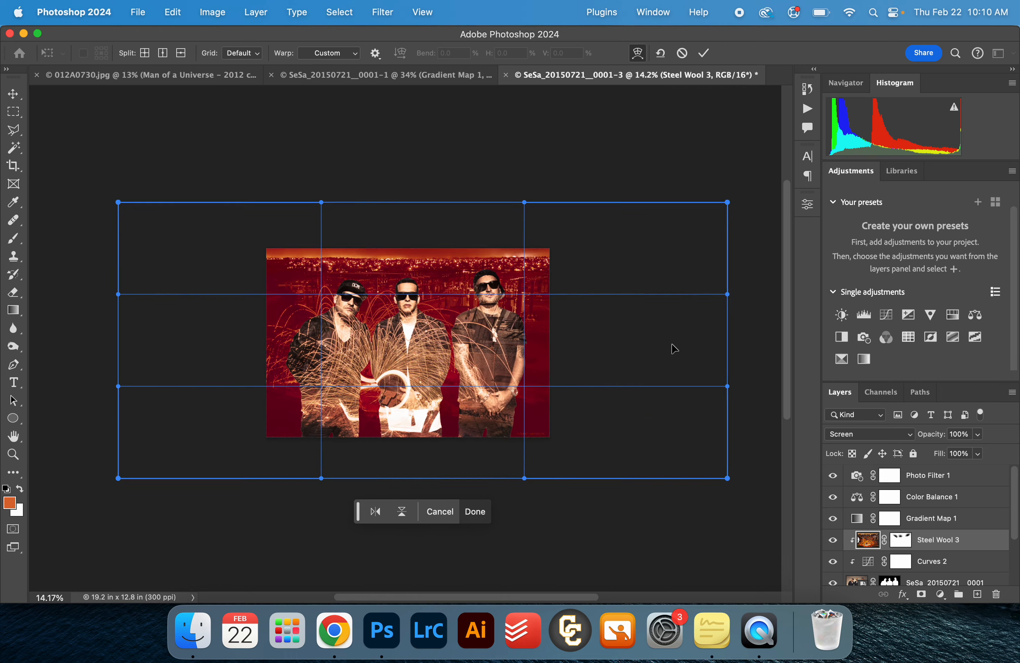
left_click_drag(571, 279, 485, 284)
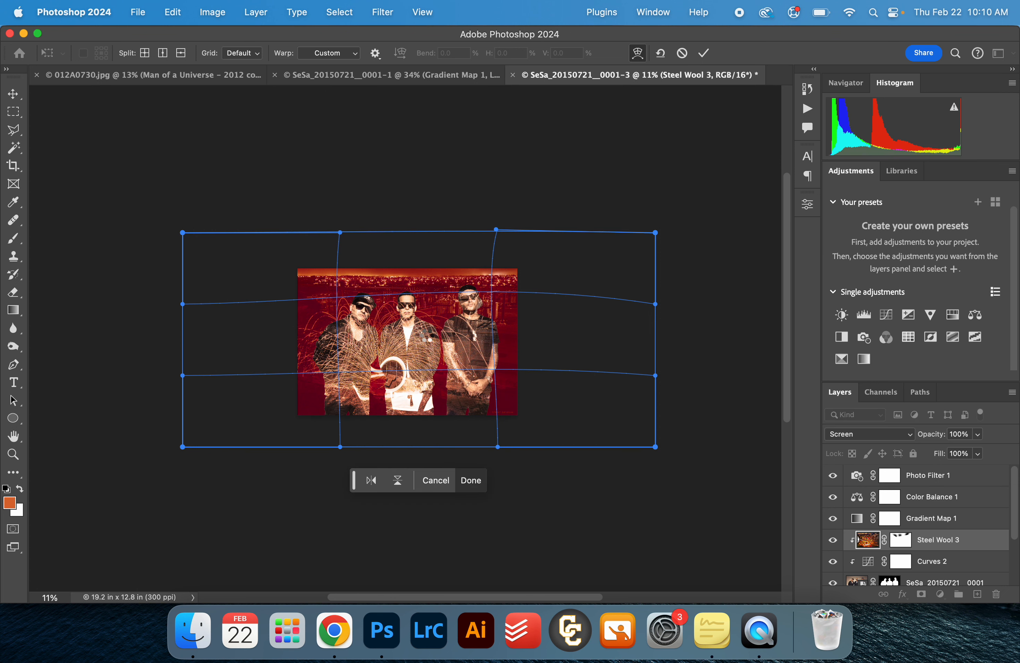
key("Return")
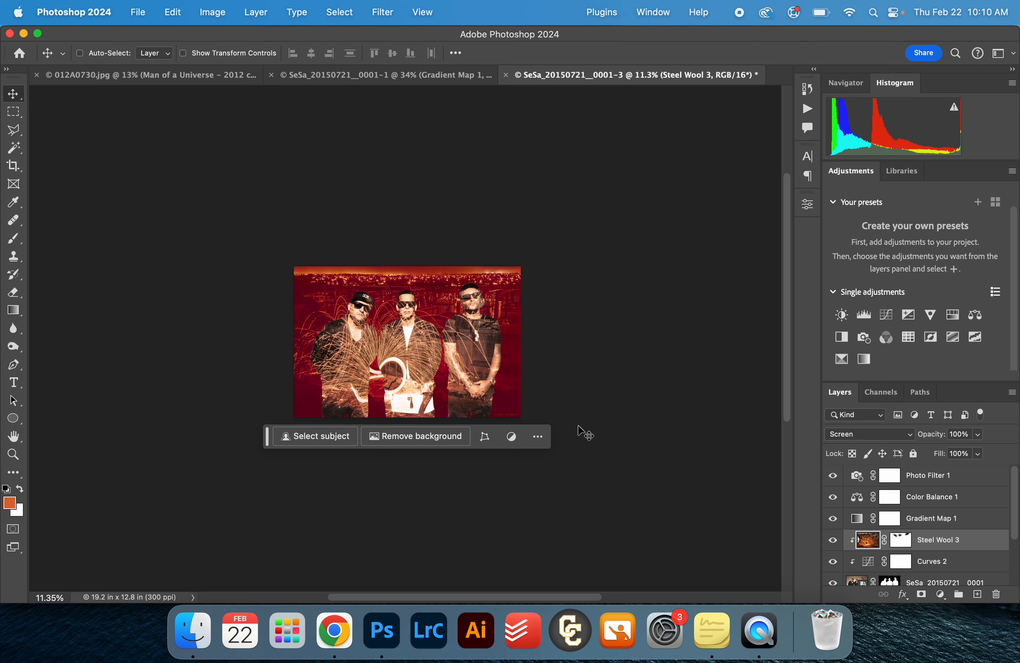
Try a shifted duplicate of the Steel Wool 3 layer in Multiply mode at 31% opacity, and delete it.
key("super+j")
left_click_drag(427, 358, 452, 335)
left_click(888, 434)
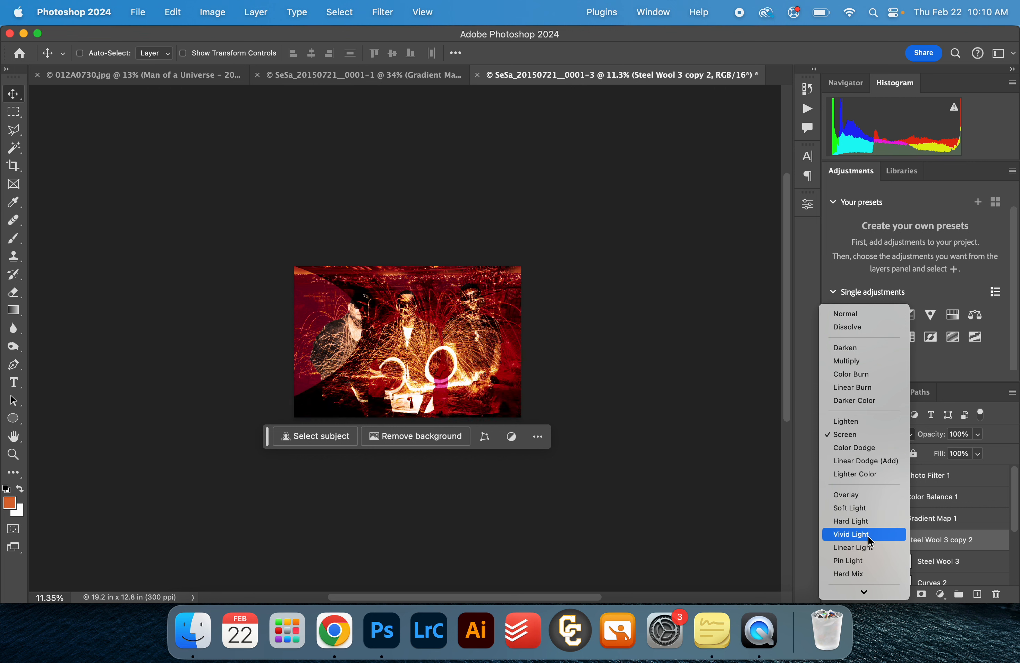
left_click(843, 362)
left_click_drag(937, 434, 886, 445)
key("z")
left_click(410, 326)
key("v")
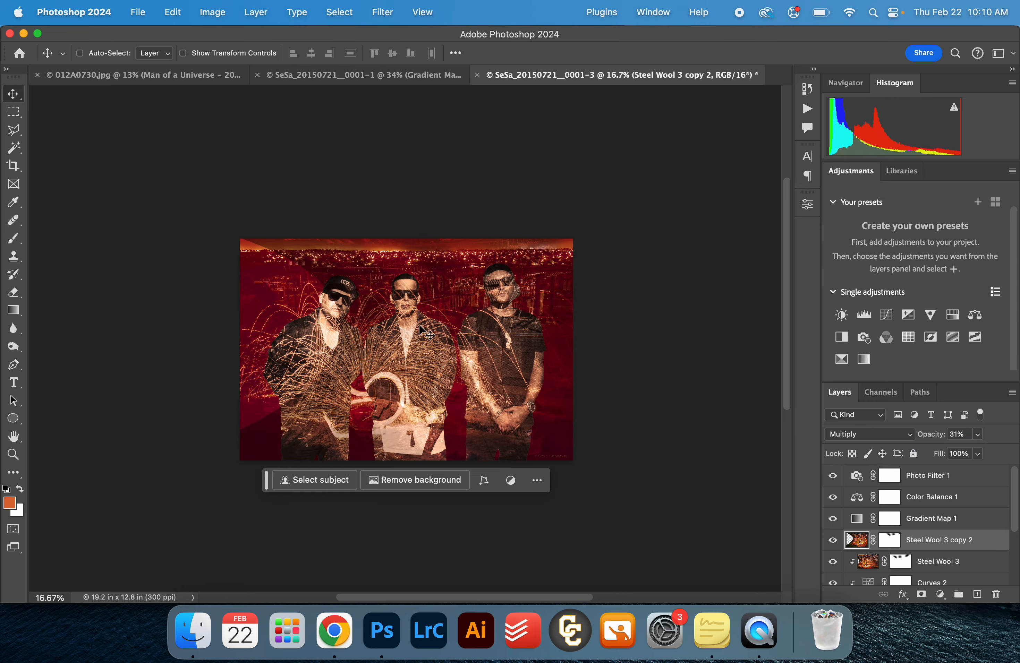
left_click_drag(429, 352, 345, 339)
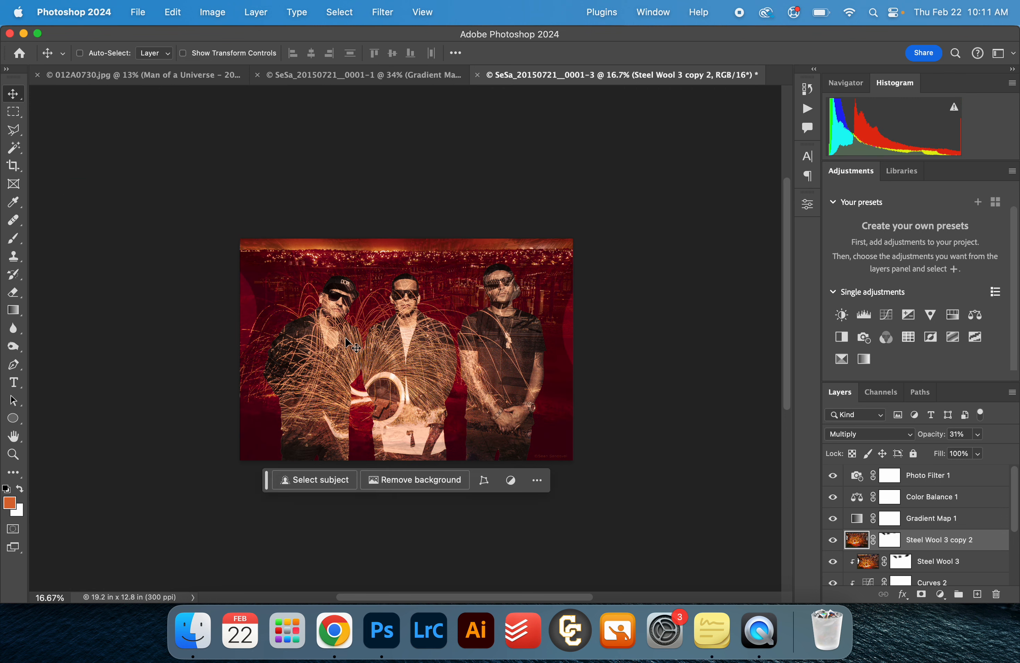
key("BackSpace")
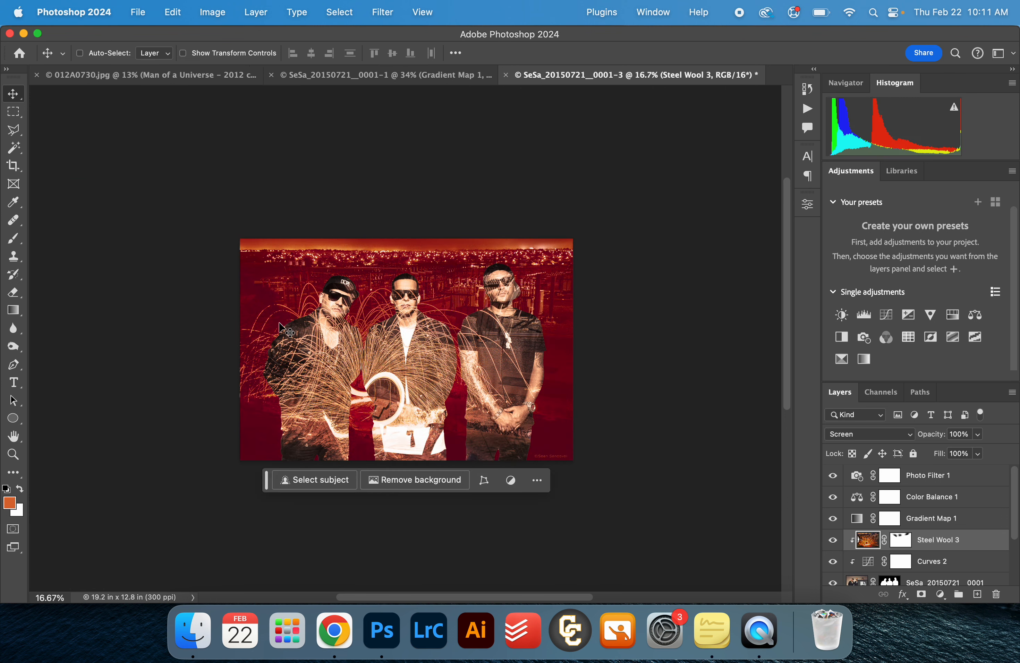
Add a Curves adjustment above Steel Wool 3, darken the RGB curve from input 174 to output 97, and invert its mask to black.
key("super+plus")
key("super+plus")
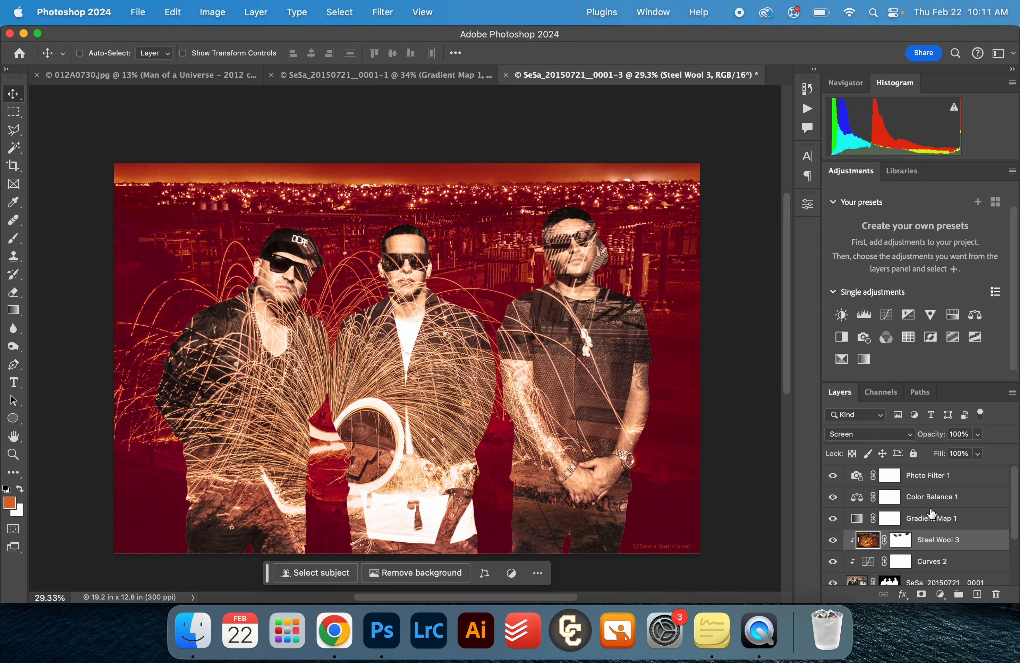
left_click(833, 542)
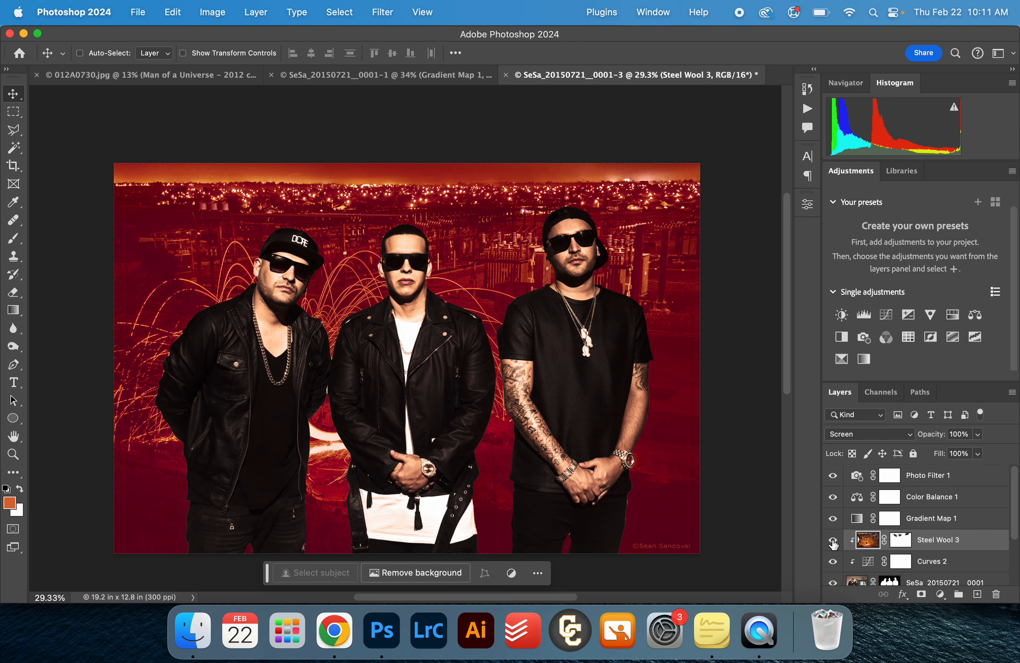
left_click(833, 544)
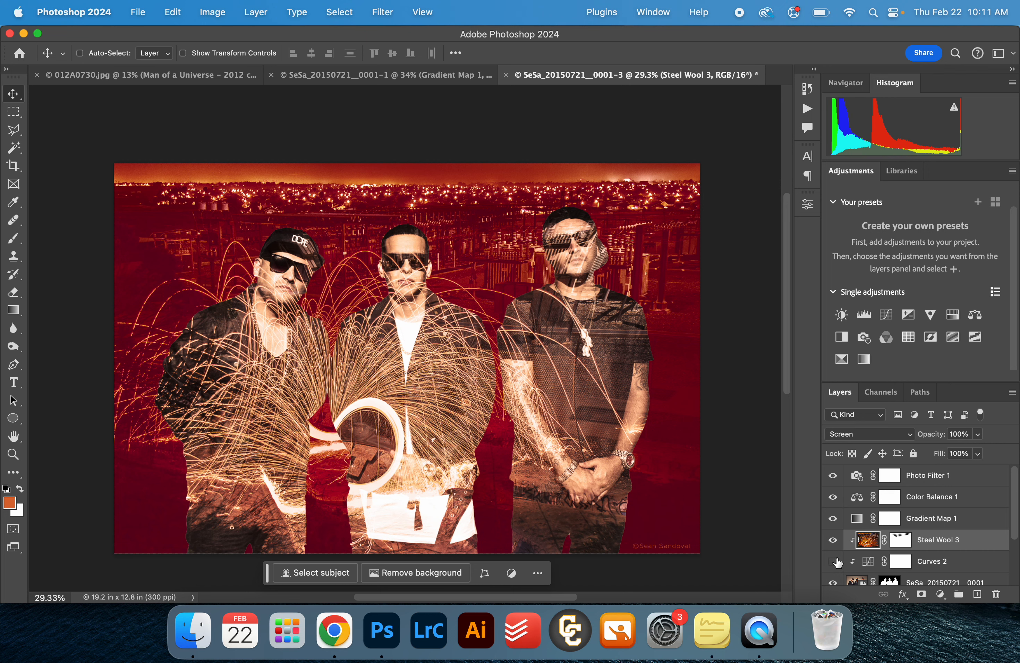
left_click(888, 317)
left_click_drag(690, 359, 721, 376)
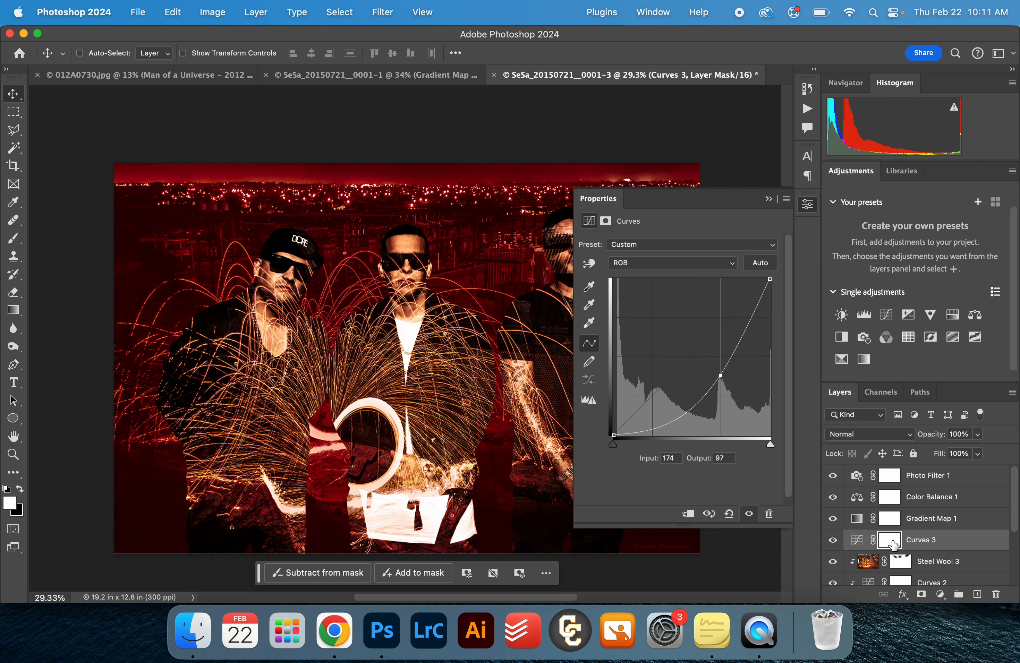
key("super+i")
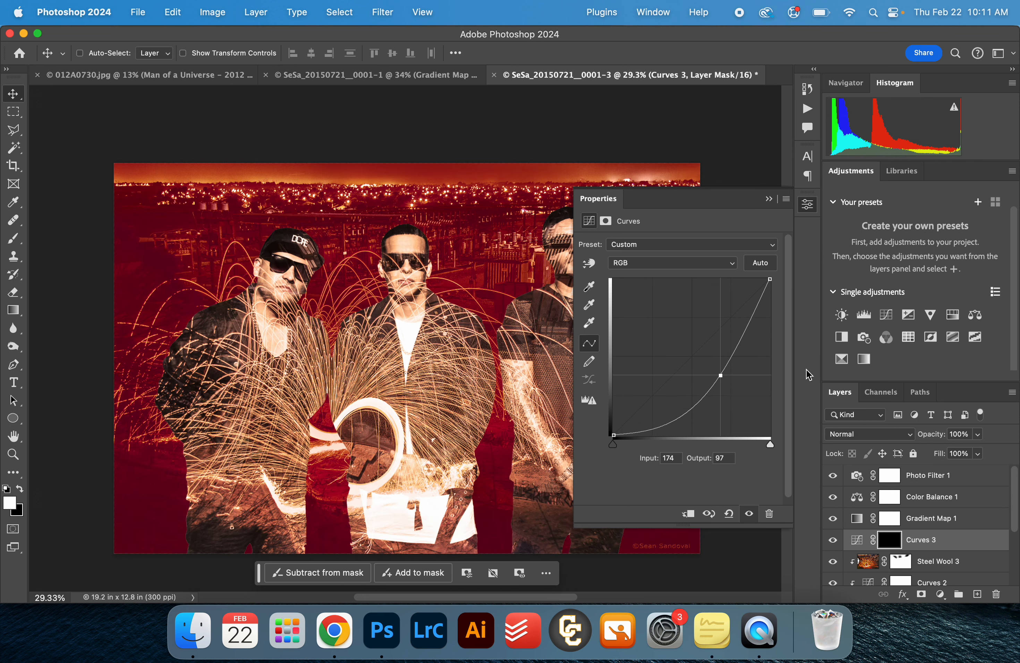
left_click(735, 206)
Paint white on the Curves 3 mask over the three men's faces and necks with a size 300 brush at 50% opacity.
key("b")
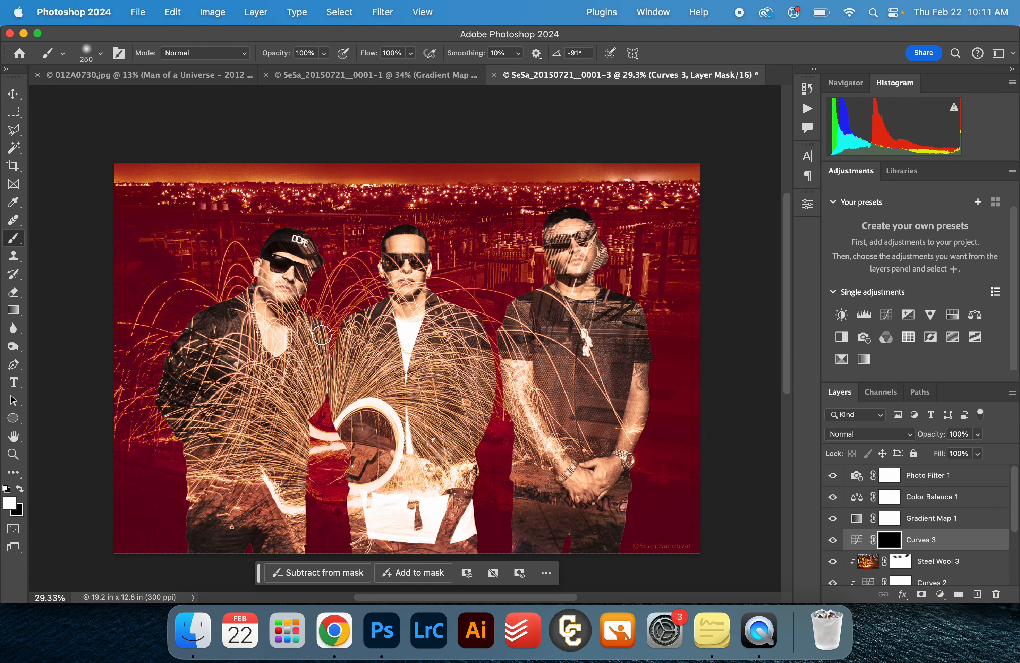
key("bracketright")
key("bracketright")
key("bracketright")
key("bracketright")
key("bracketright")
left_click_drag(286, 59, 245, 63)
key("bracketleft")
key("bracketleft")
key("bracketleft")
key("bracketleft")
left_click_drag(278, 328, 290, 273)
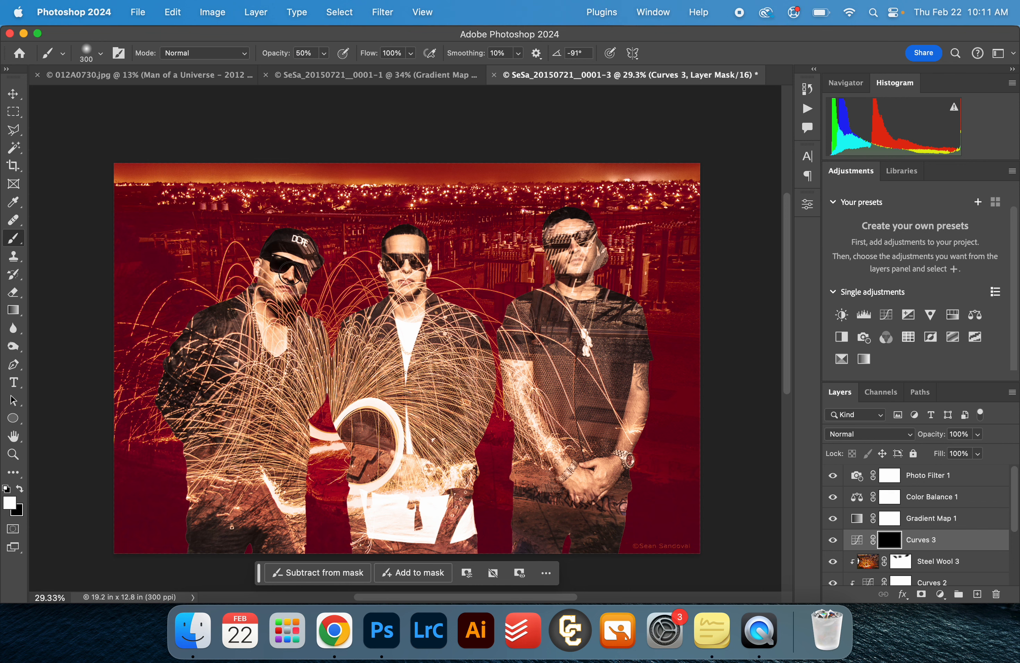
mouse_move(395, 276)
left_mouse_down()
mouse_move(399, 287)
mouse_move(411, 259)
mouse_move(403, 341)
left_mouse_up()
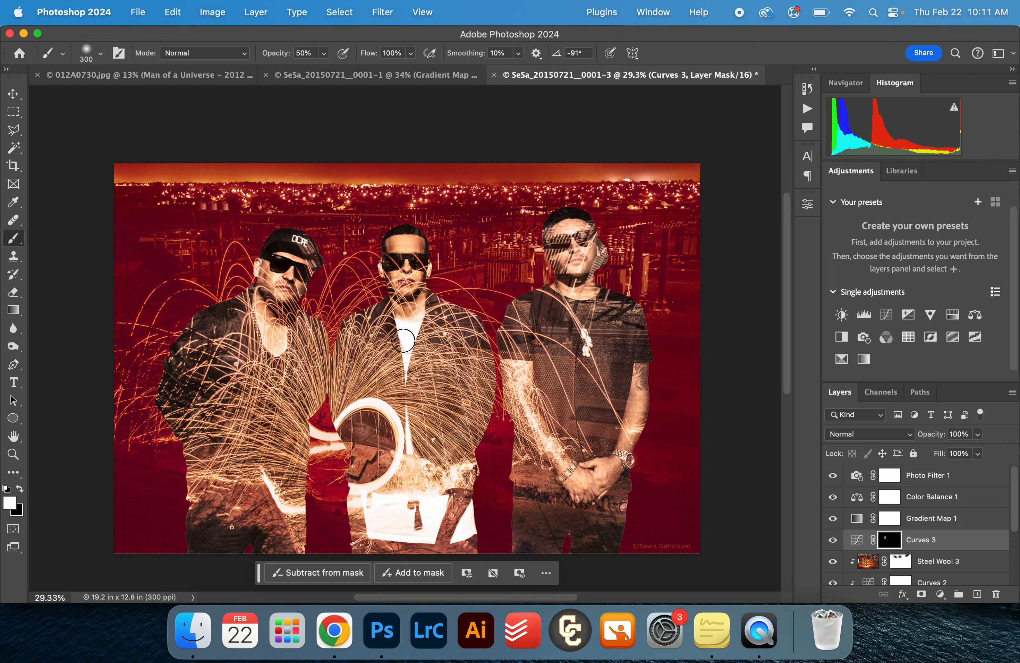
mouse_move(589, 272)
left_mouse_down()
mouse_move(574, 235)
mouse_move(565, 249)
mouse_move(582, 287)
mouse_move(570, 290)
mouse_move(596, 296)
mouse_move(563, 287)
mouse_move(582, 257)
left_mouse_up()
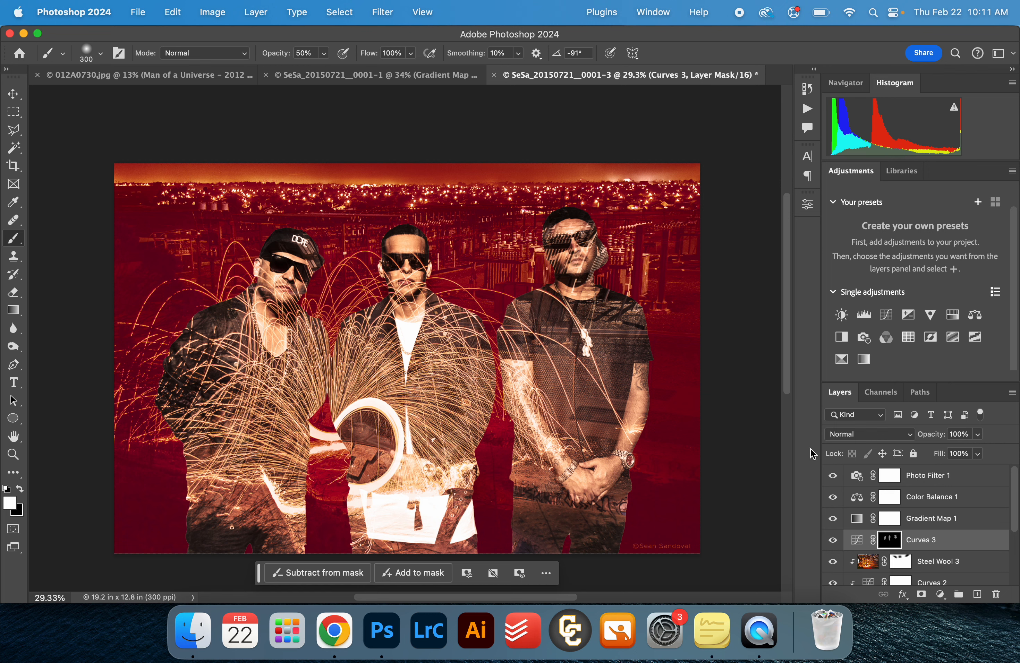
Paint black on the Steel Wool 3 layer's mask over the three men's faces and necks to reduce the spark texture there.
left_click(833, 562)
left_click(833, 562)
left_click(900, 562)
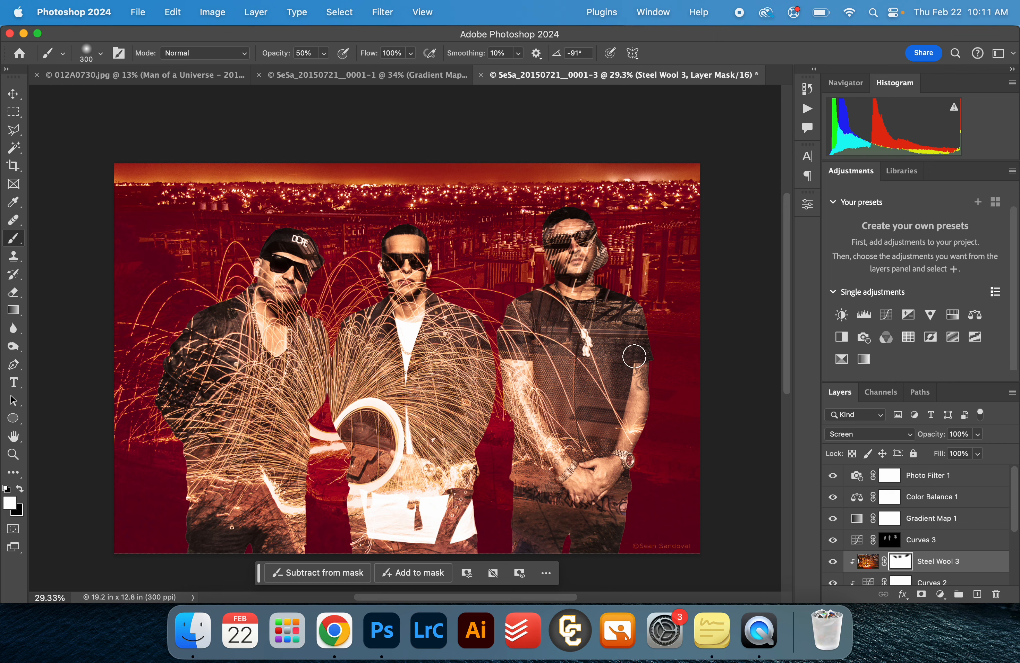
key("x")
mouse_move(574, 255)
left_mouse_down()
mouse_move(589, 281)
mouse_move(569, 270)
mouse_move(564, 233)
mouse_move(579, 254)
left_mouse_up()
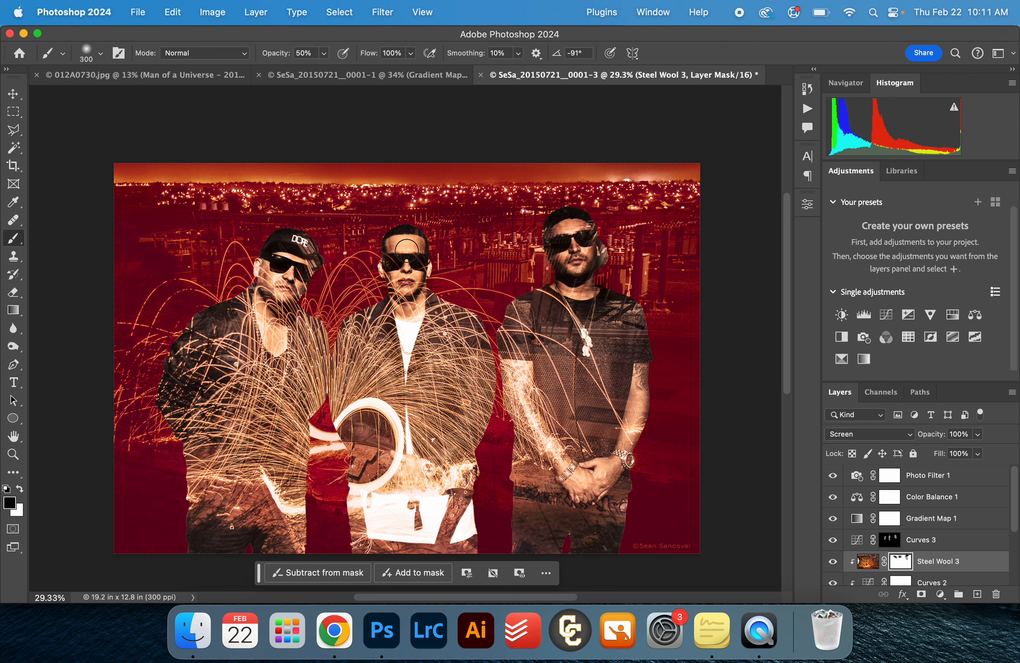
mouse_move(407, 251)
left_mouse_down()
mouse_move(402, 289)
mouse_move(418, 313)
left_mouse_up()
mouse_move(281, 296)
left_mouse_down()
mouse_move(286, 278)
mouse_move(280, 362)
left_mouse_up()
key("v")
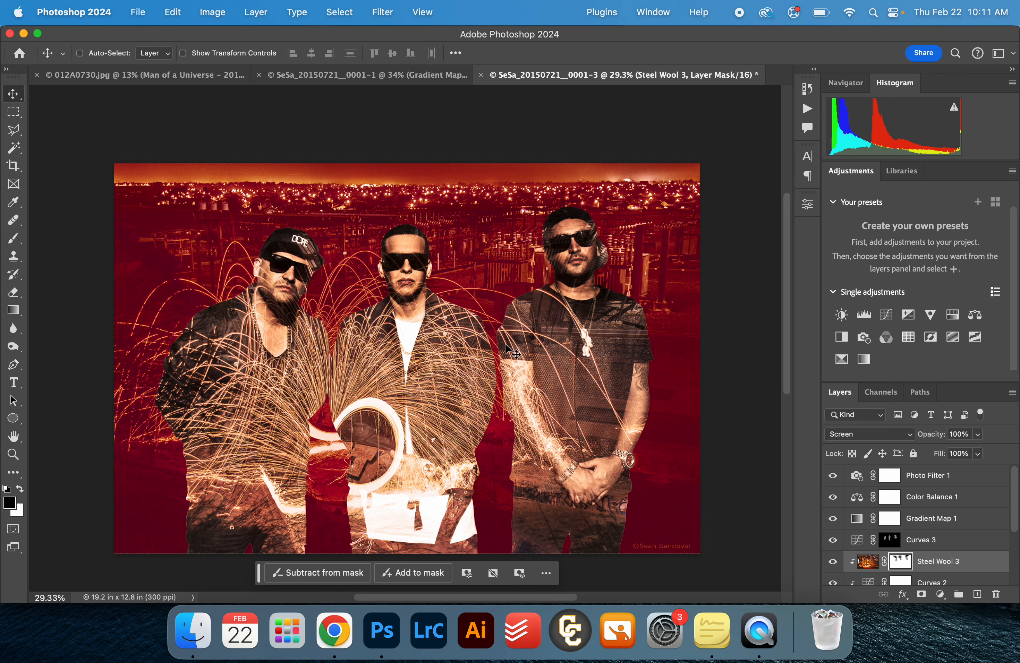